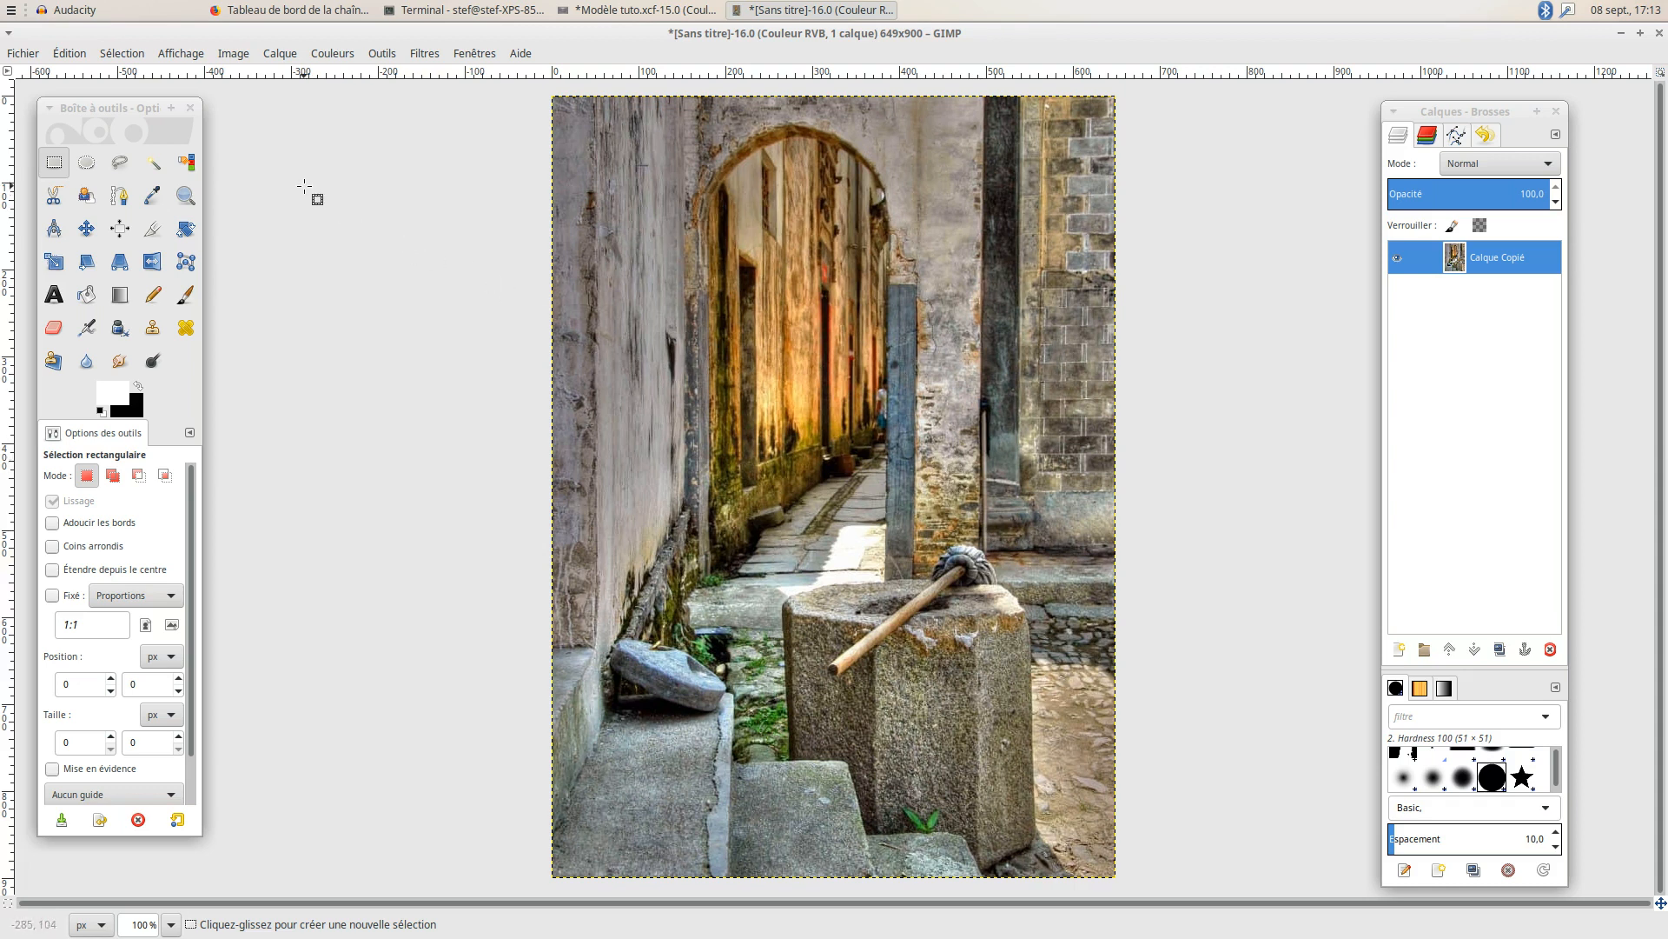
Activate the Clone tool and choose the 2. Hardness 075 brush for it.
{"action": "left_click", "coordinate": [156, 335]}
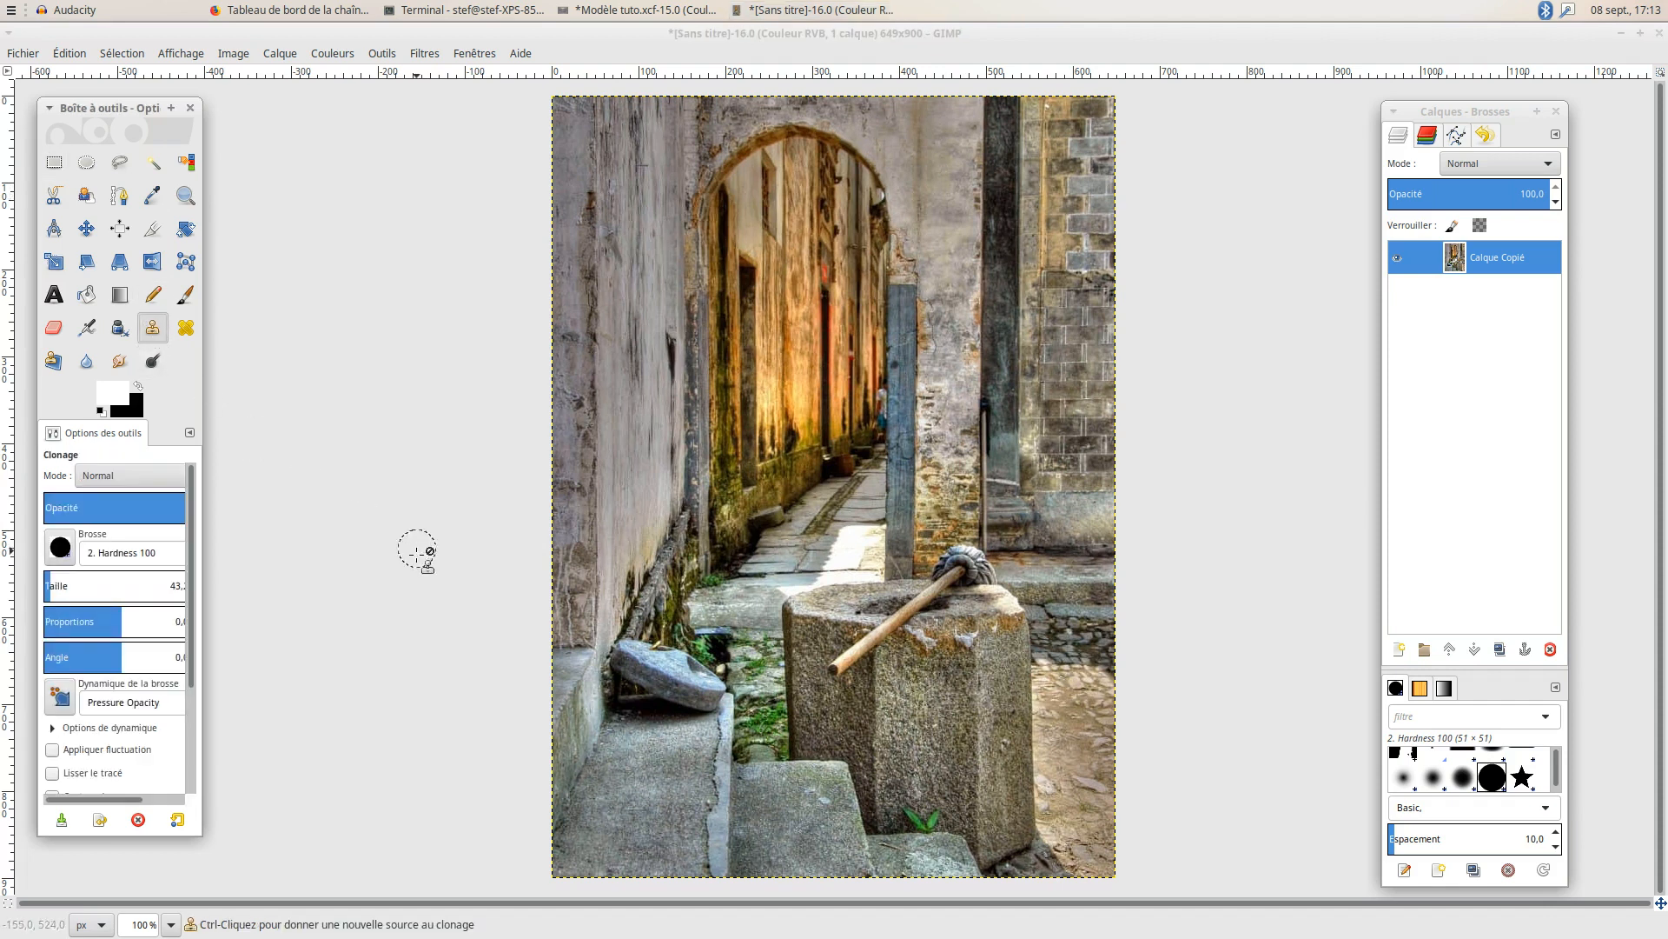
{"action": "left_click", "coordinate": [61, 549]}
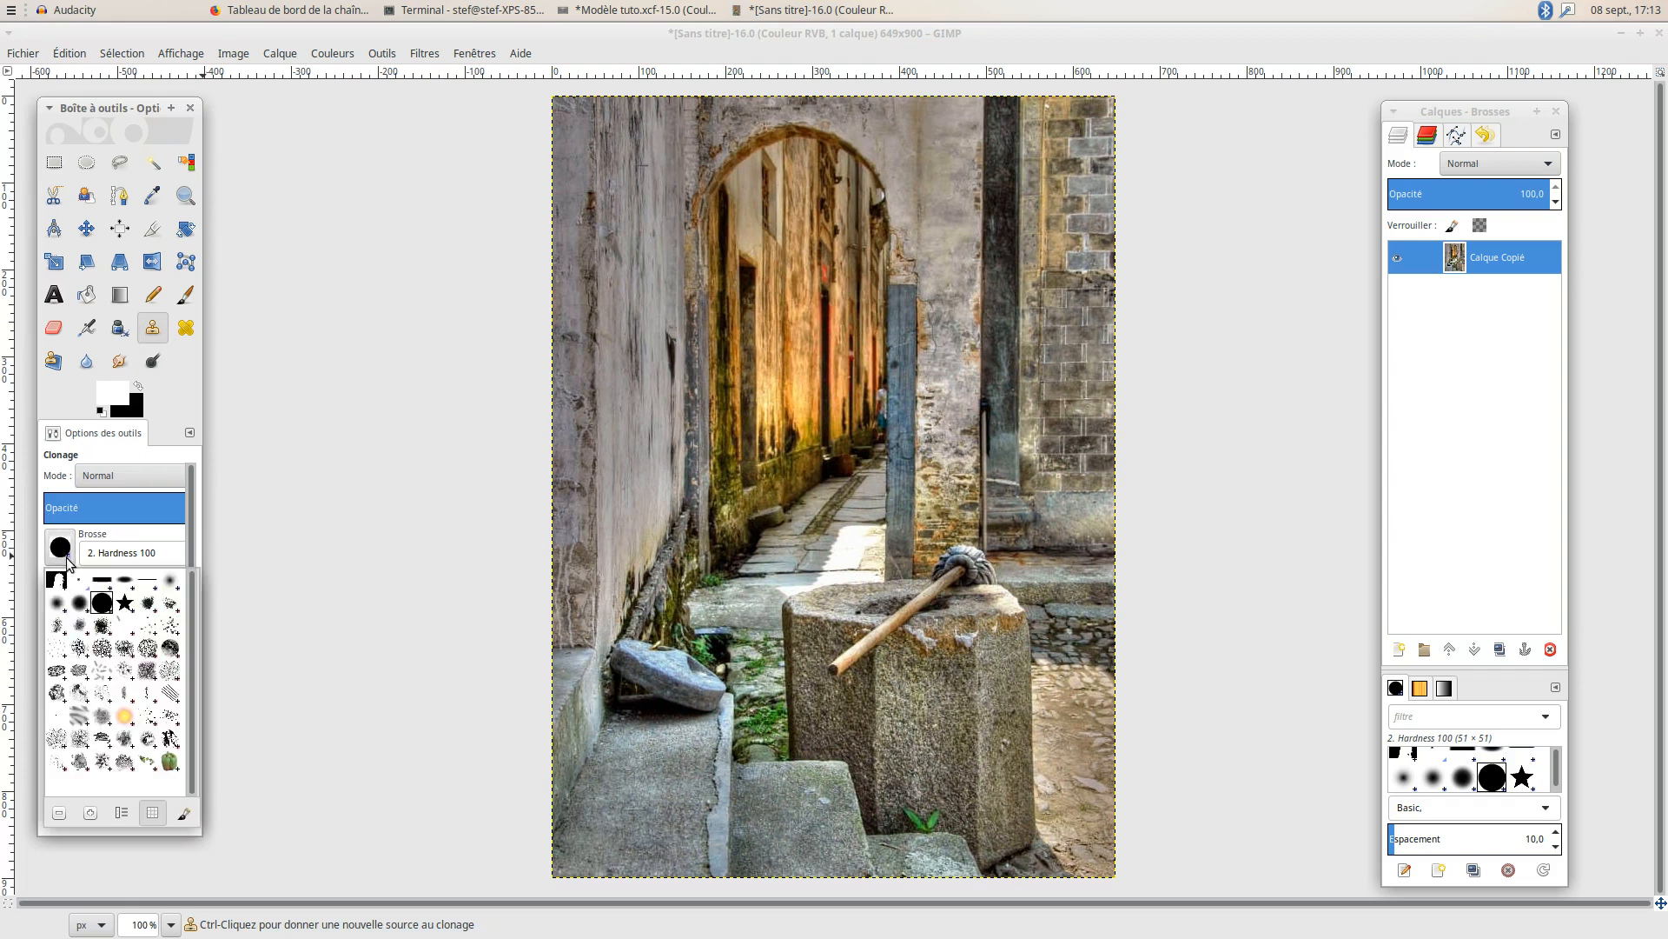
{"action": "left_click", "coordinate": [80, 603]}
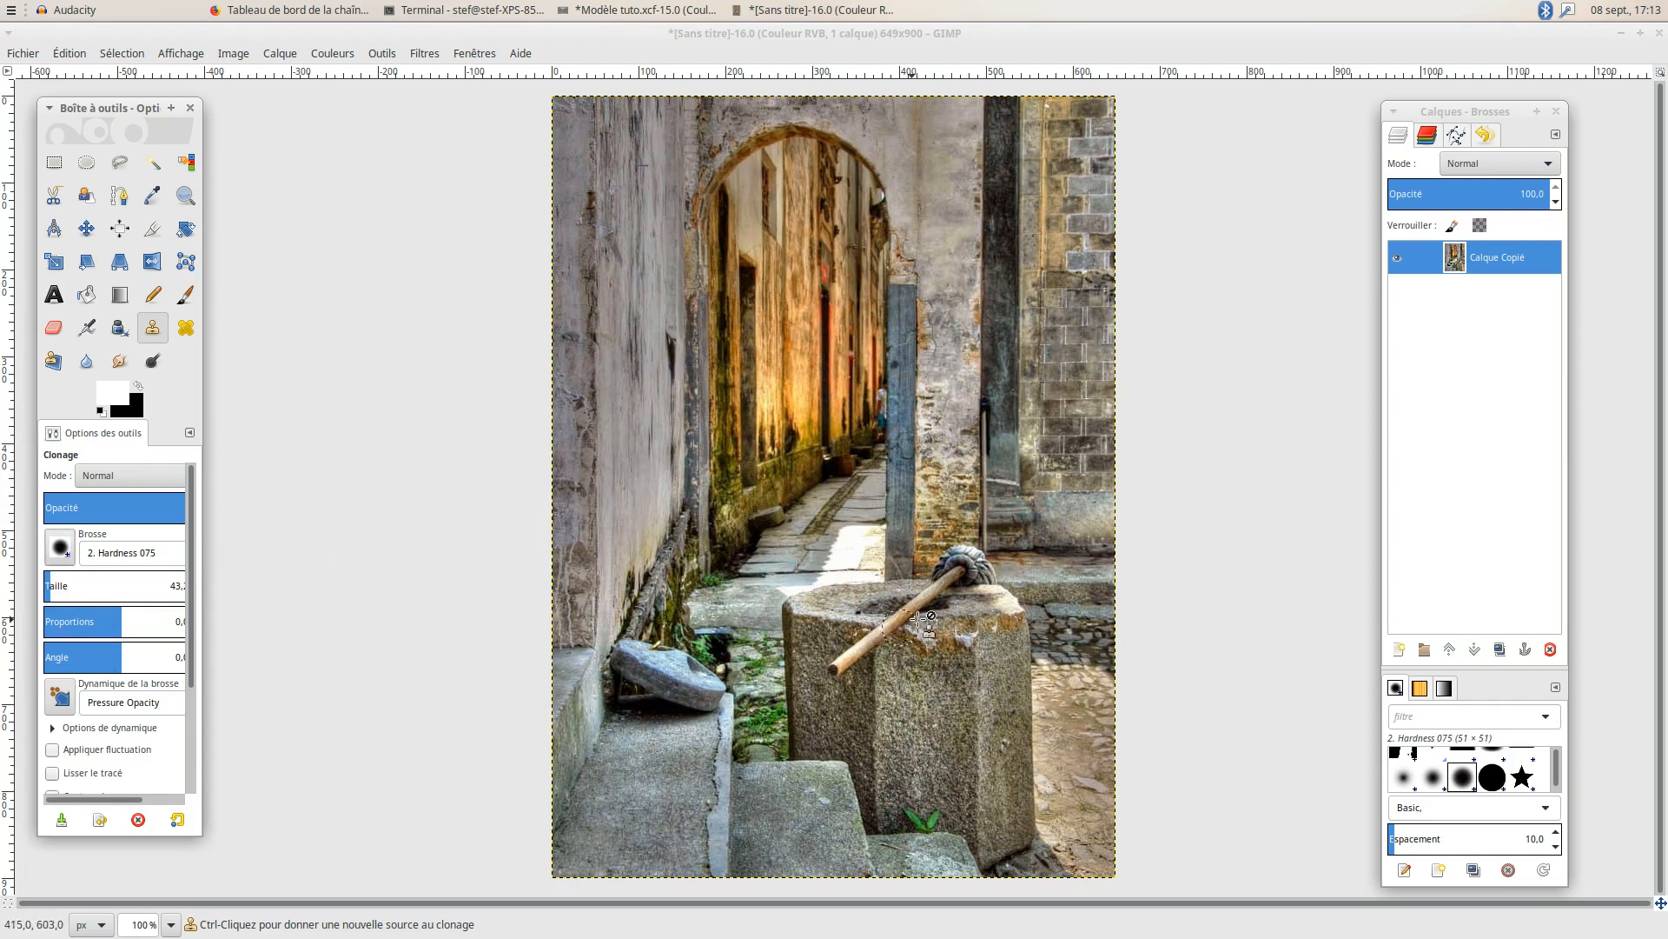
Reduce the clone brush size to about 28 and duplicate the photo's layer.
{"action": "key", "text": "plus"}
{"action": "key", "text": "plus"}
{"action": "key", "text": "plus"}
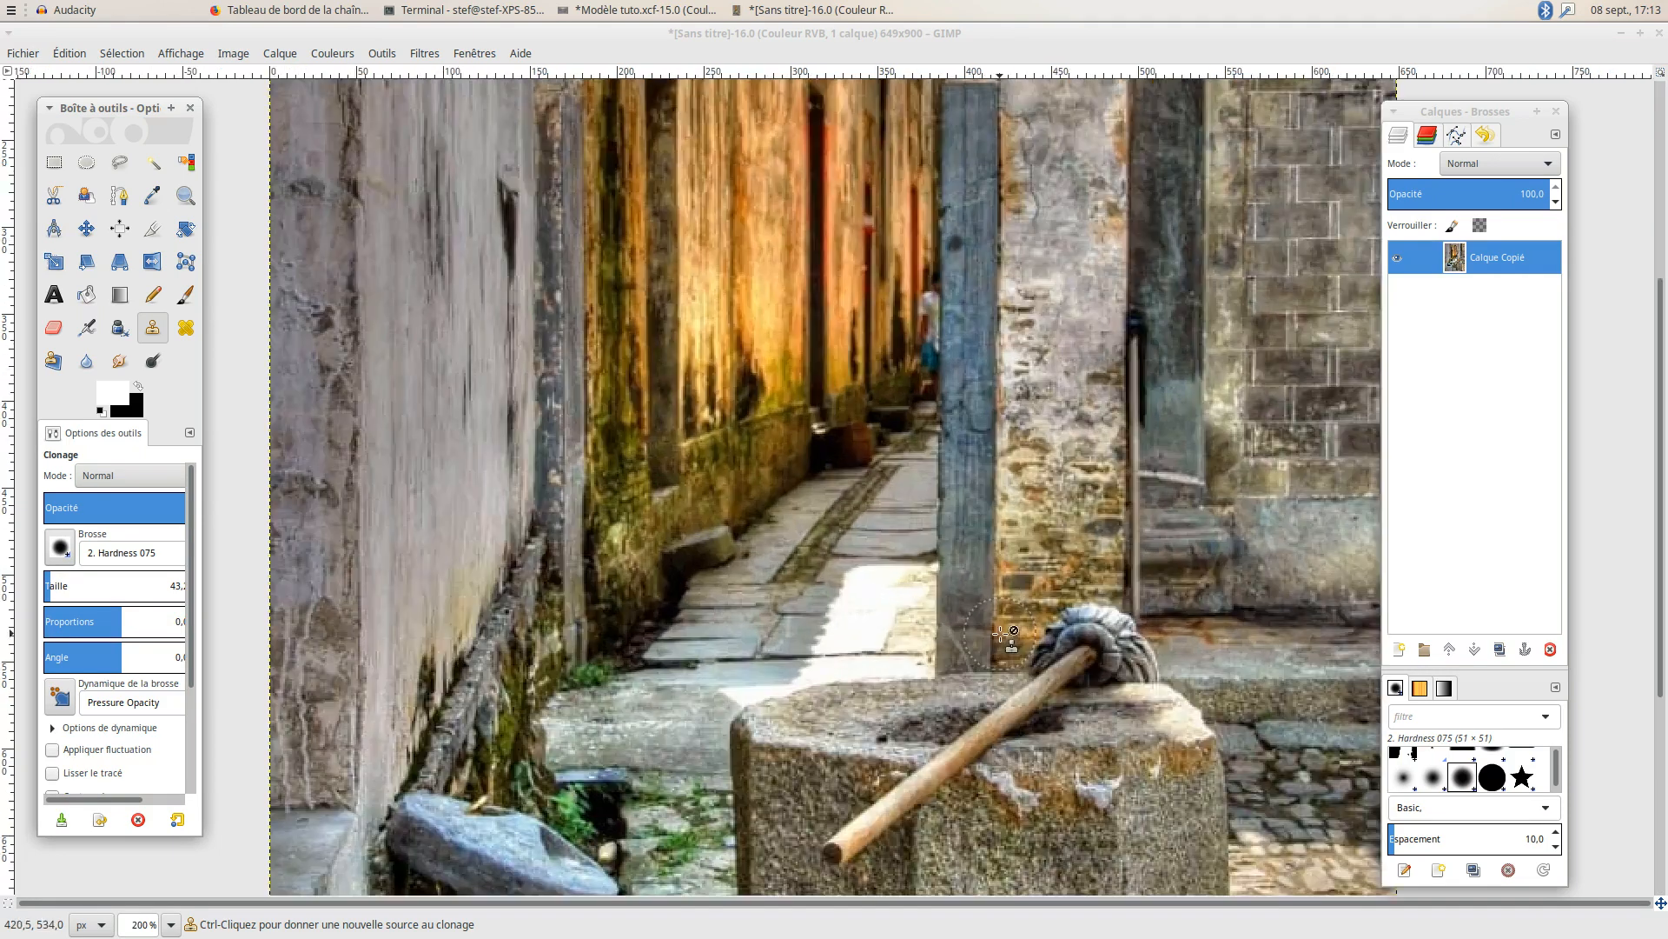
{"action": "left_click_drag", "start_coordinate": [1660, 383], "coordinate": [1633, 545]}
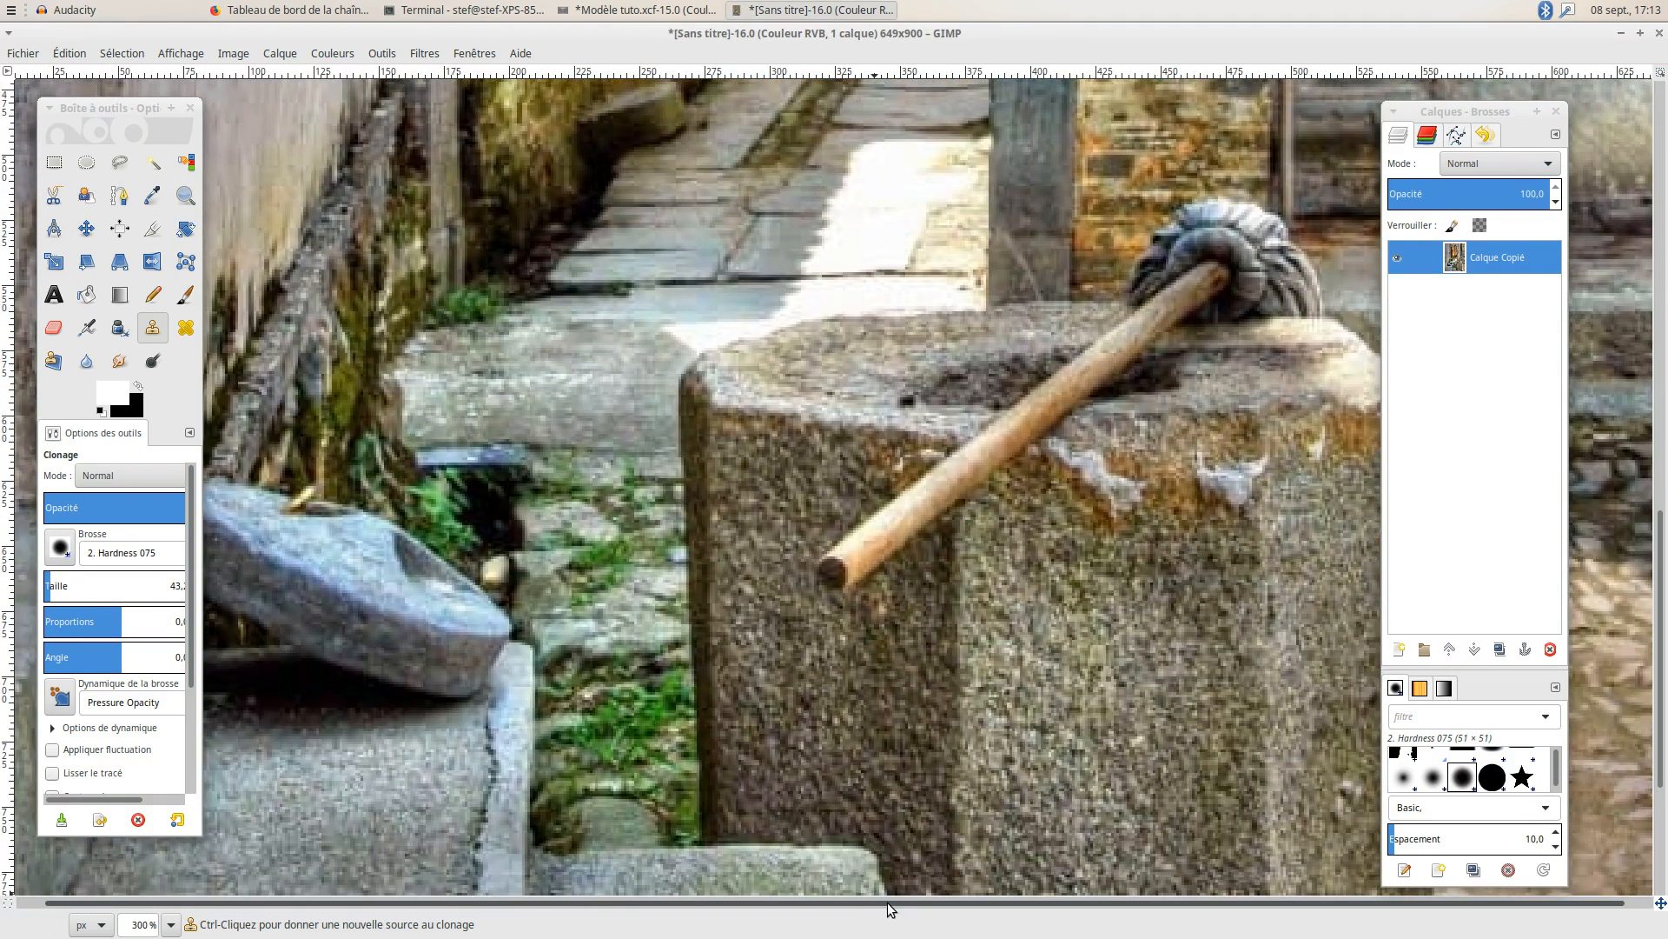
{"action": "left_click_drag", "start_coordinate": [888, 902], "coordinate": [914, 902]}
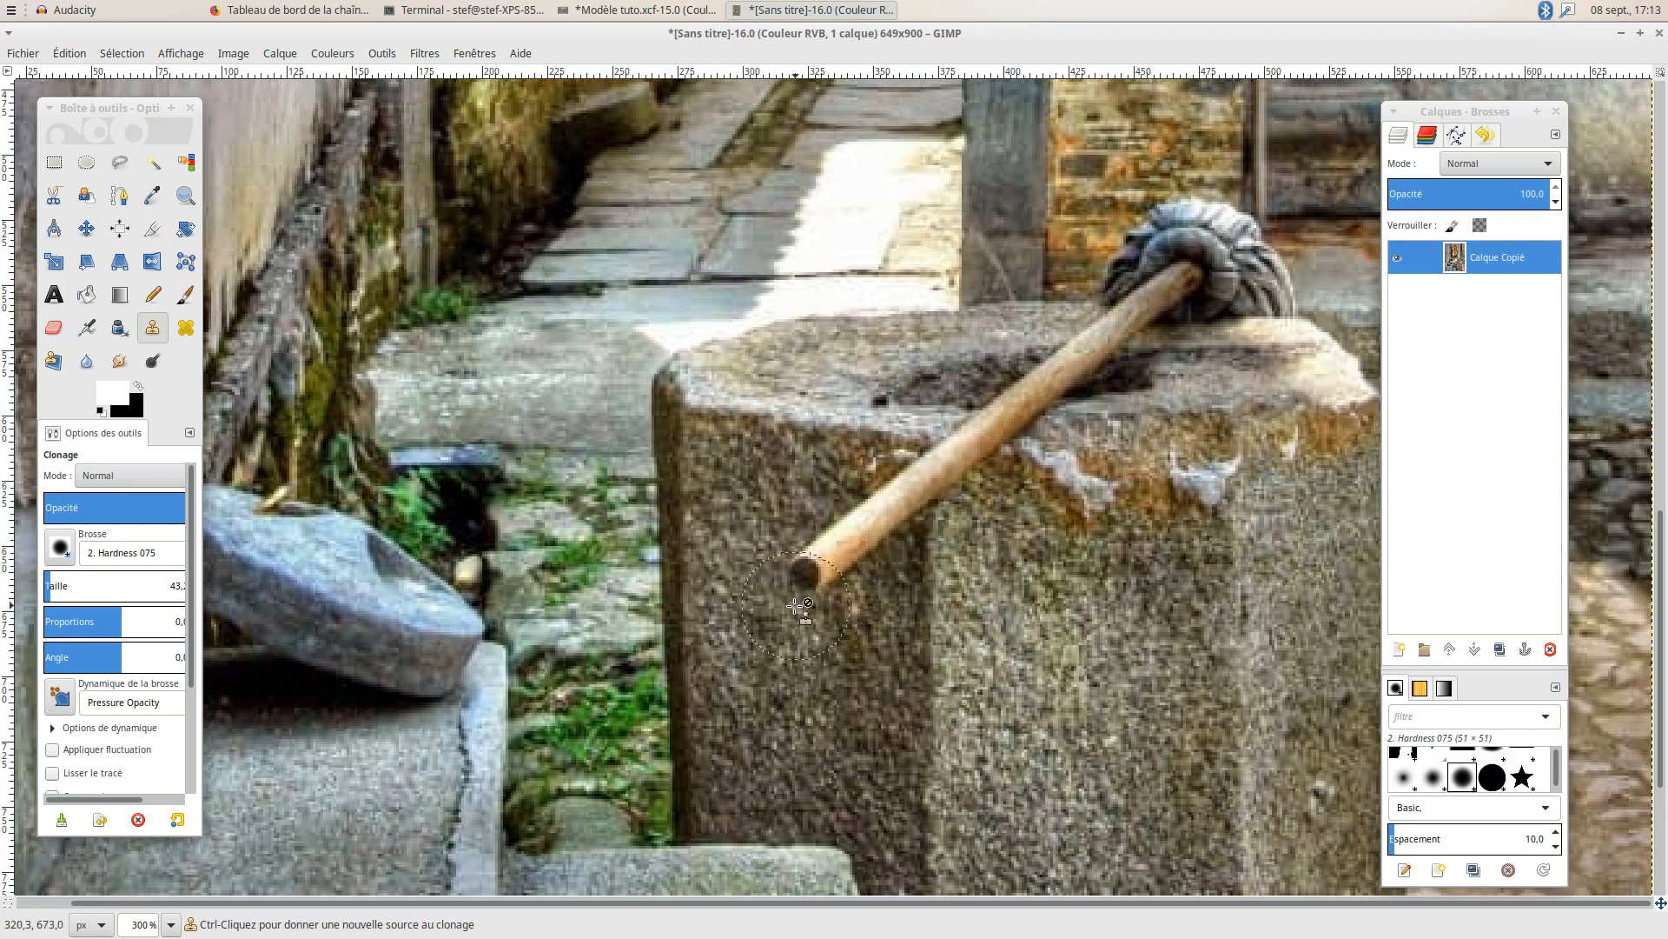
{"action": "left_click", "coordinate": [48, 586]}
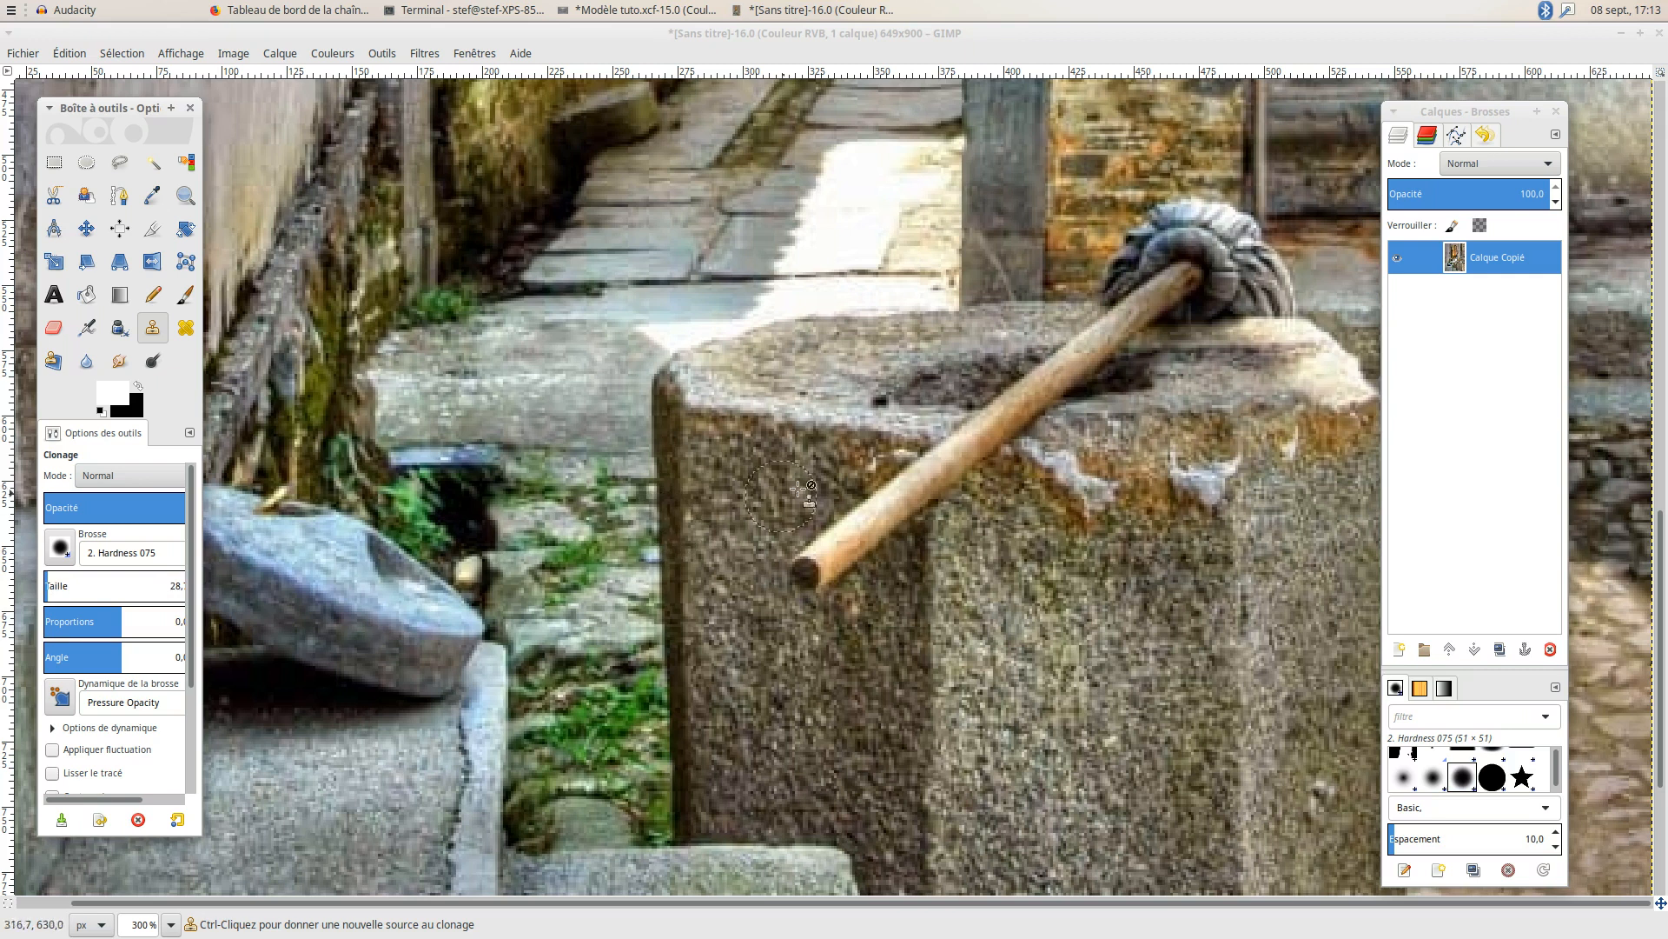
{"action": "right_click", "coordinate": [1486, 259]}
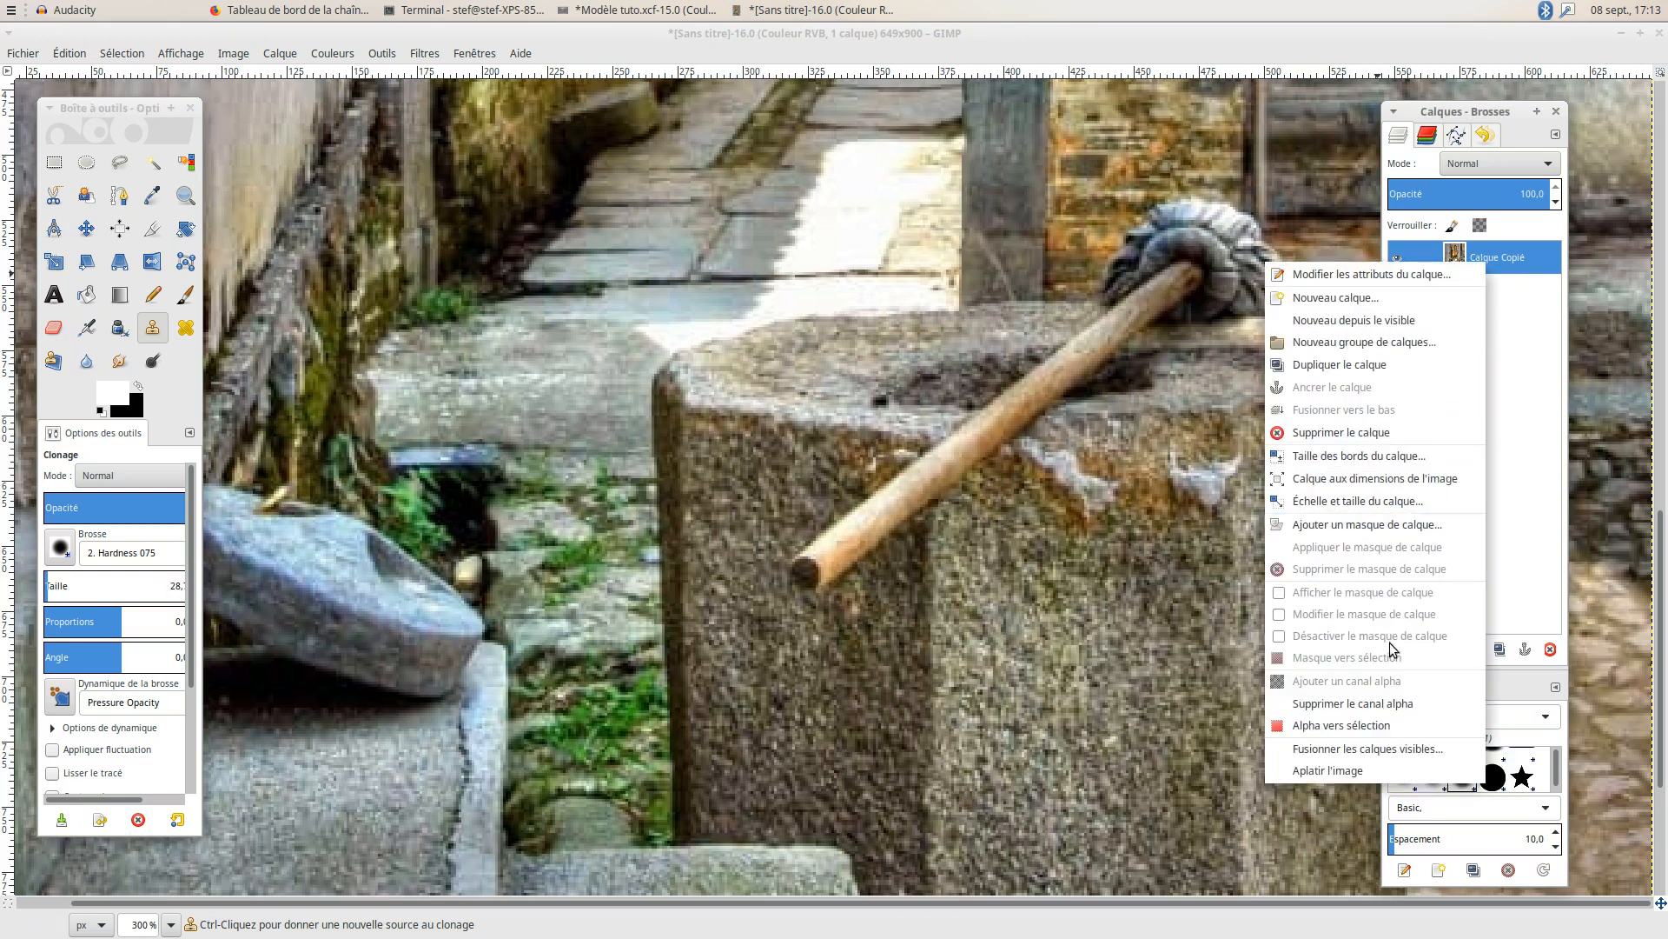
{"action": "left_click", "coordinate": [1390, 364]}
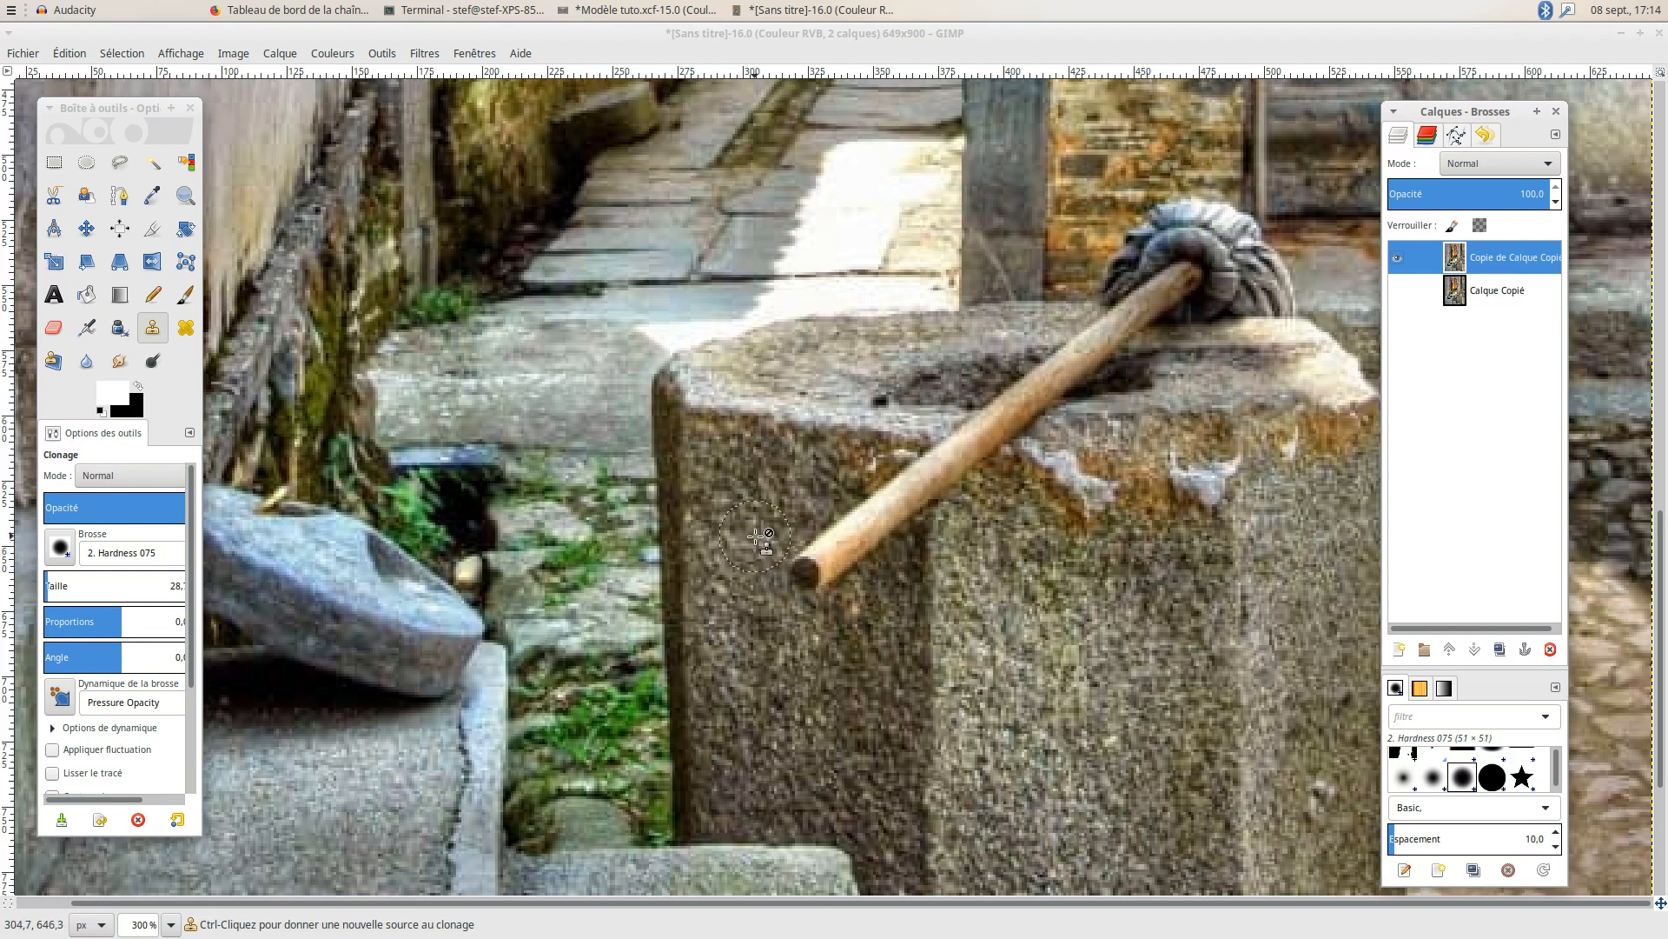
Clone stone texture from the block's front-left face over the lower end of the wooden handle.
{"action": "key", "text": "ctrl"}
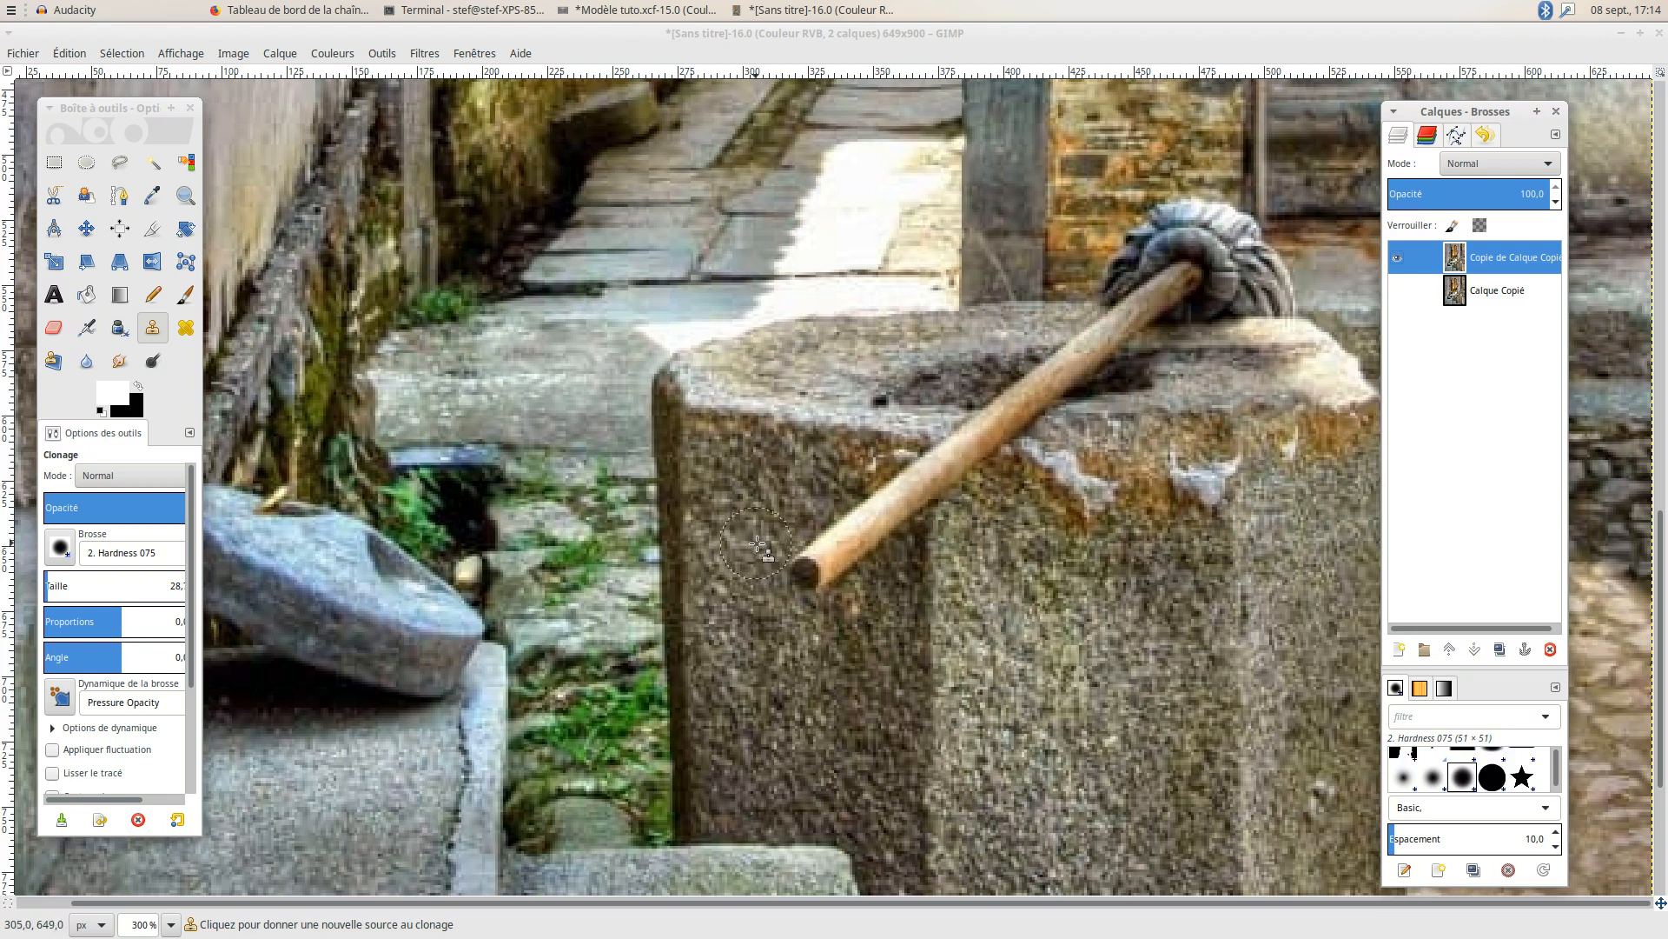
{"action": "left_click", "coordinate": [757, 543], "text": "ctrl"}
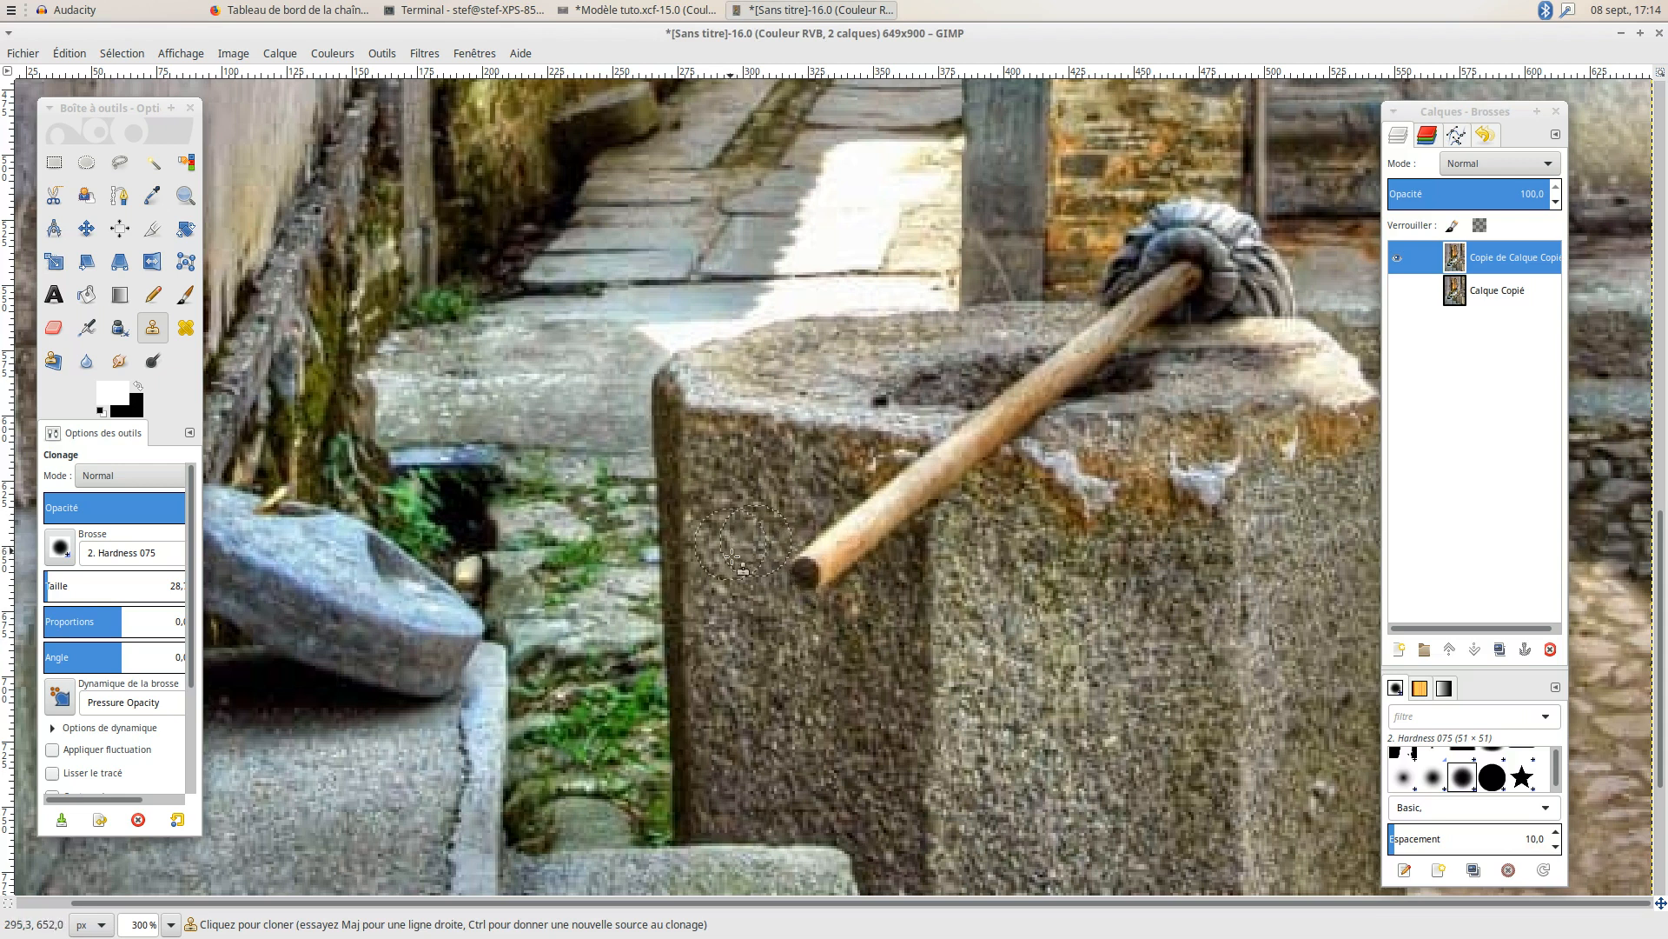
{"action": "mouse_move", "coordinate": [794, 546]}
{"action": "left_mouse_down"}
{"action": "mouse_move", "coordinate": [820, 577]}
{"action": "mouse_move", "coordinate": [807, 566]}
{"action": "mouse_move", "coordinate": [835, 530]}
{"action": "mouse_move", "coordinate": [860, 534]}
{"action": "mouse_move", "coordinate": [847, 522]}
{"action": "mouse_move", "coordinate": [864, 531]}
{"action": "mouse_move", "coordinate": [894, 503]}
{"action": "mouse_move", "coordinate": [794, 599]}
{"action": "left_mouse_up"}
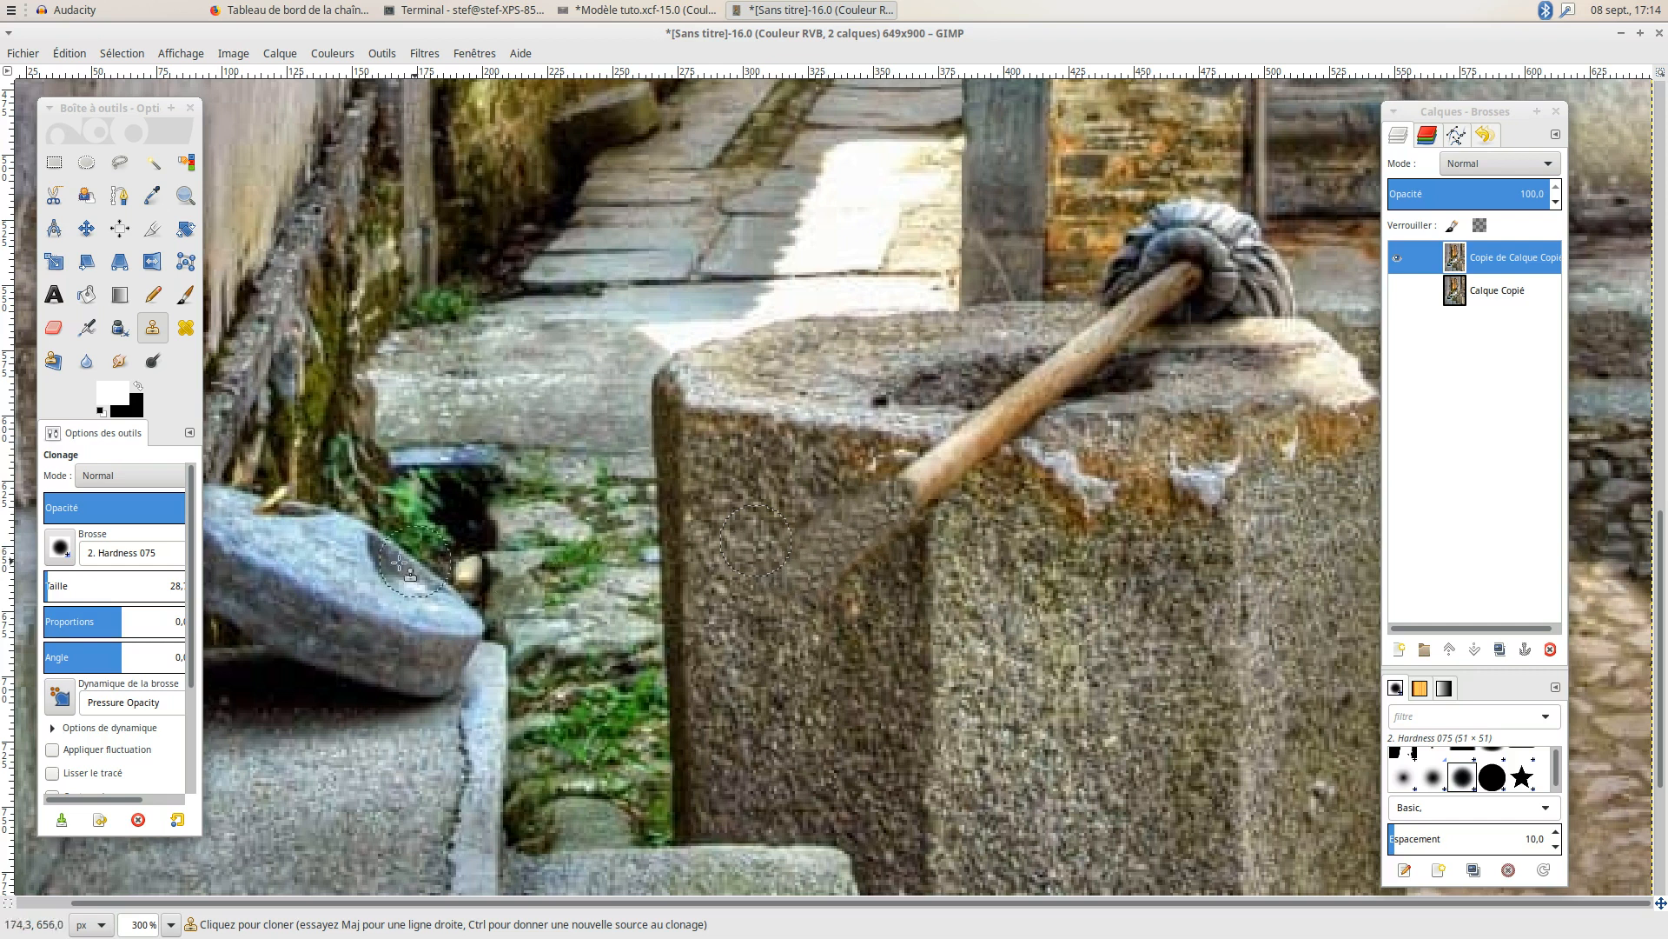
With the brush at about size 24, clone stone over the rest of the handle and rebuild the block's vertical edge from lower down.
{"action": "left_click", "coordinate": [46, 586]}
{"action": "left_click_drag", "start_coordinate": [946, 464], "coordinate": [1186, 279]}
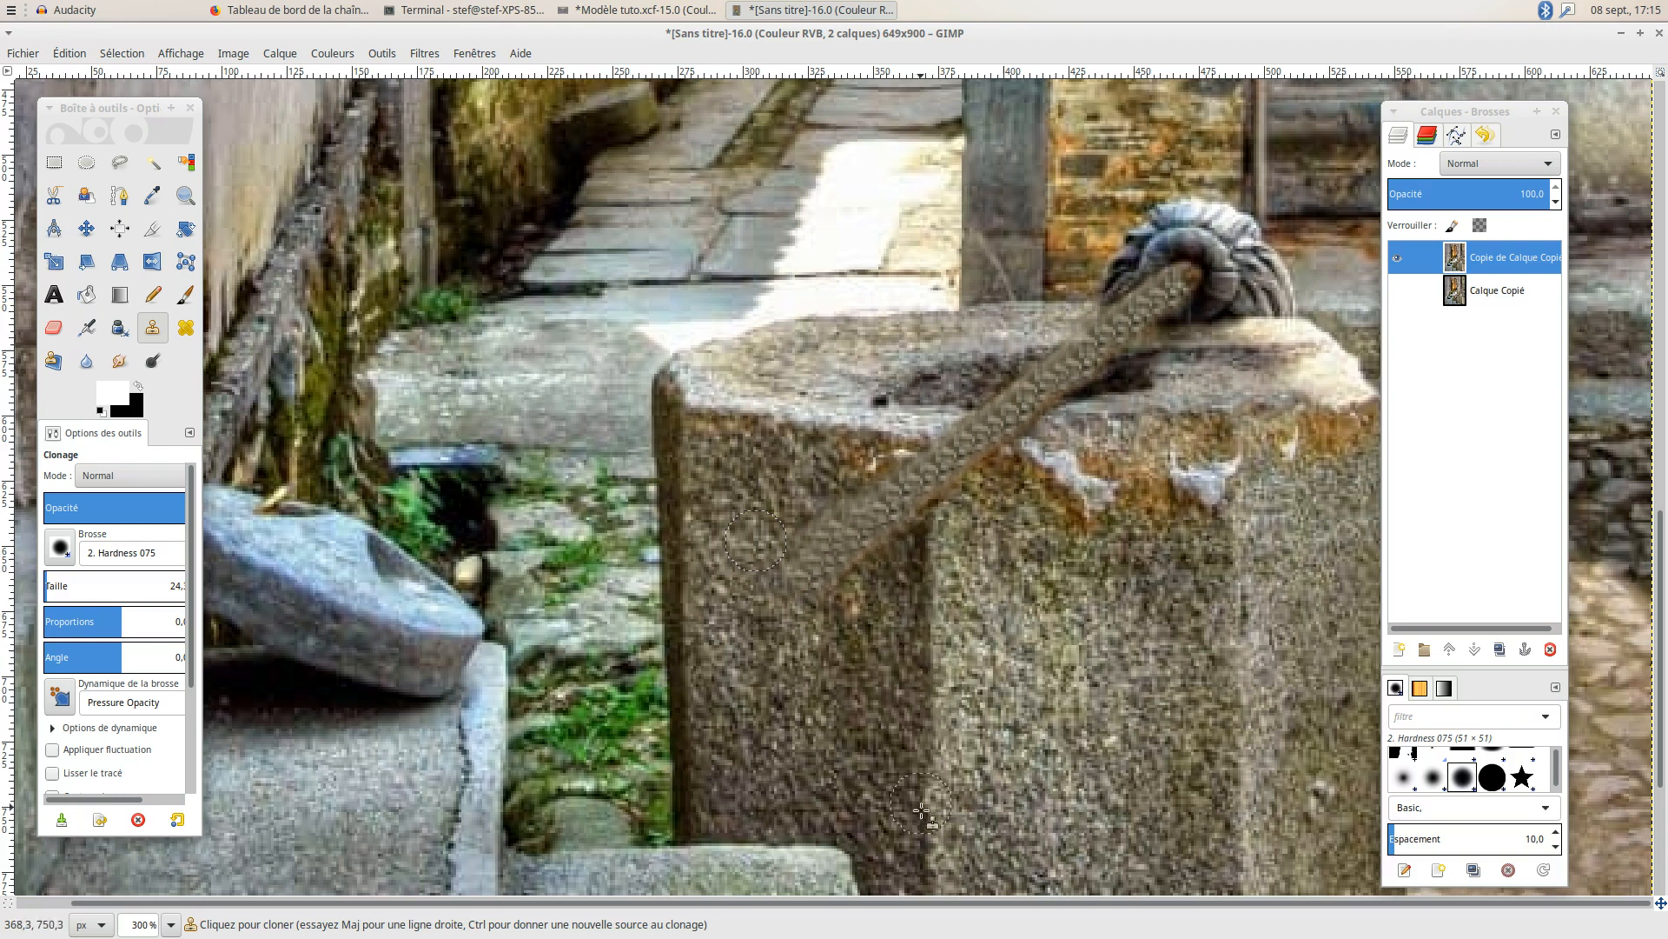
{"action": "left_click", "coordinate": [930, 648], "text": "ctrl"}
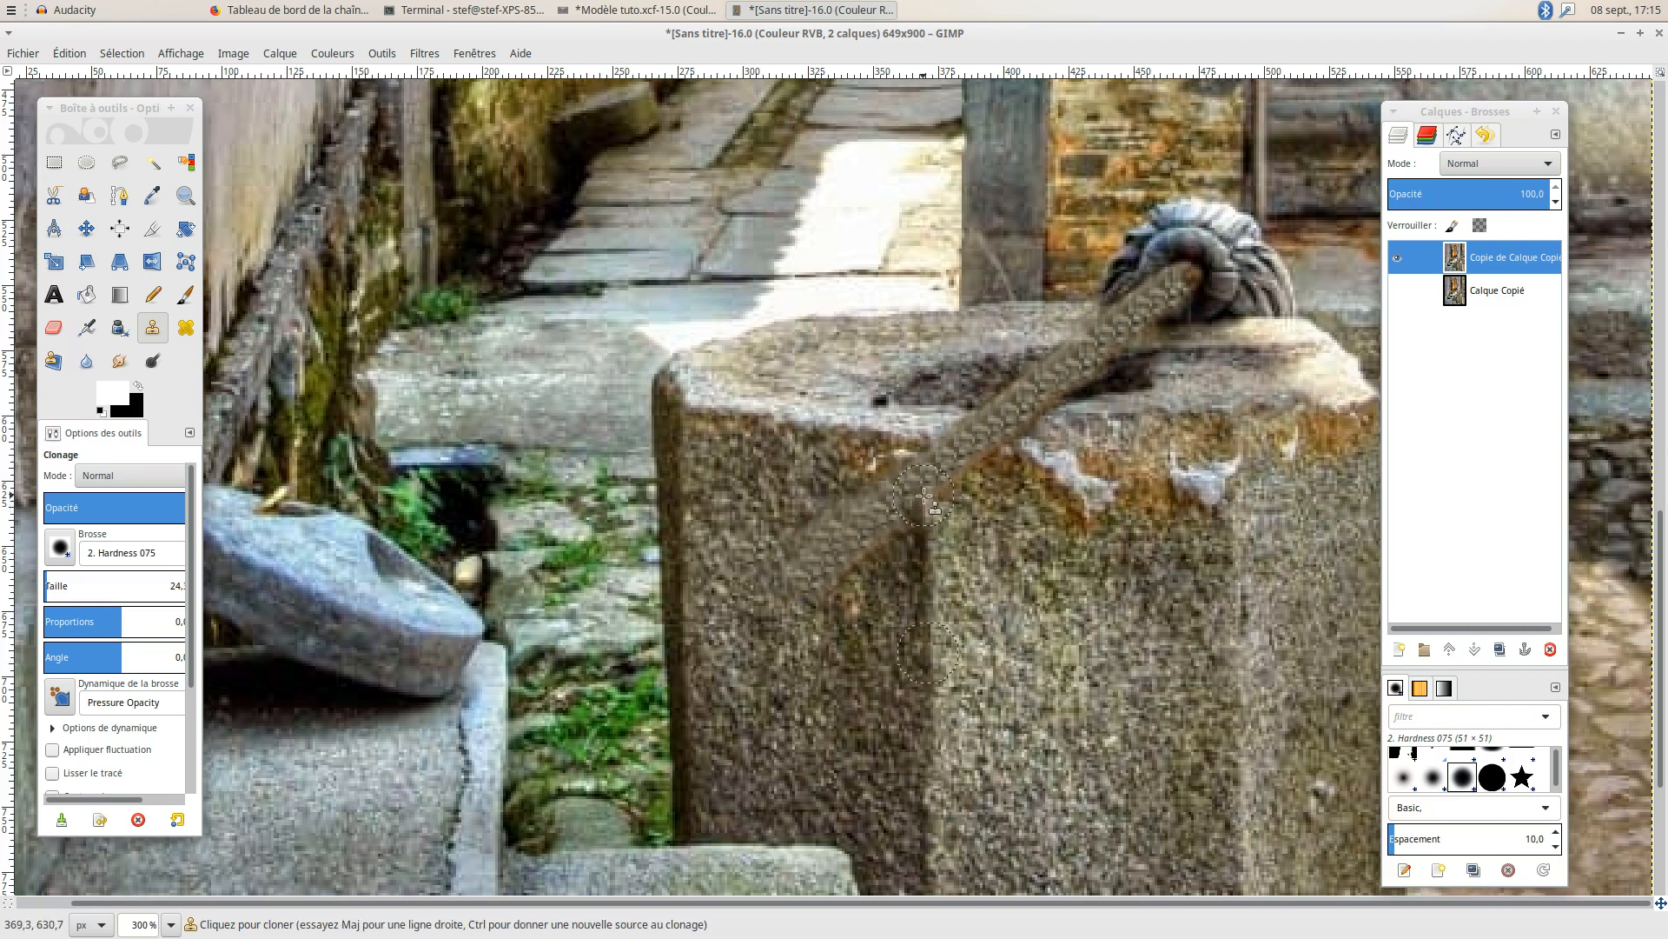
{"action": "left_click", "coordinate": [924, 480]}
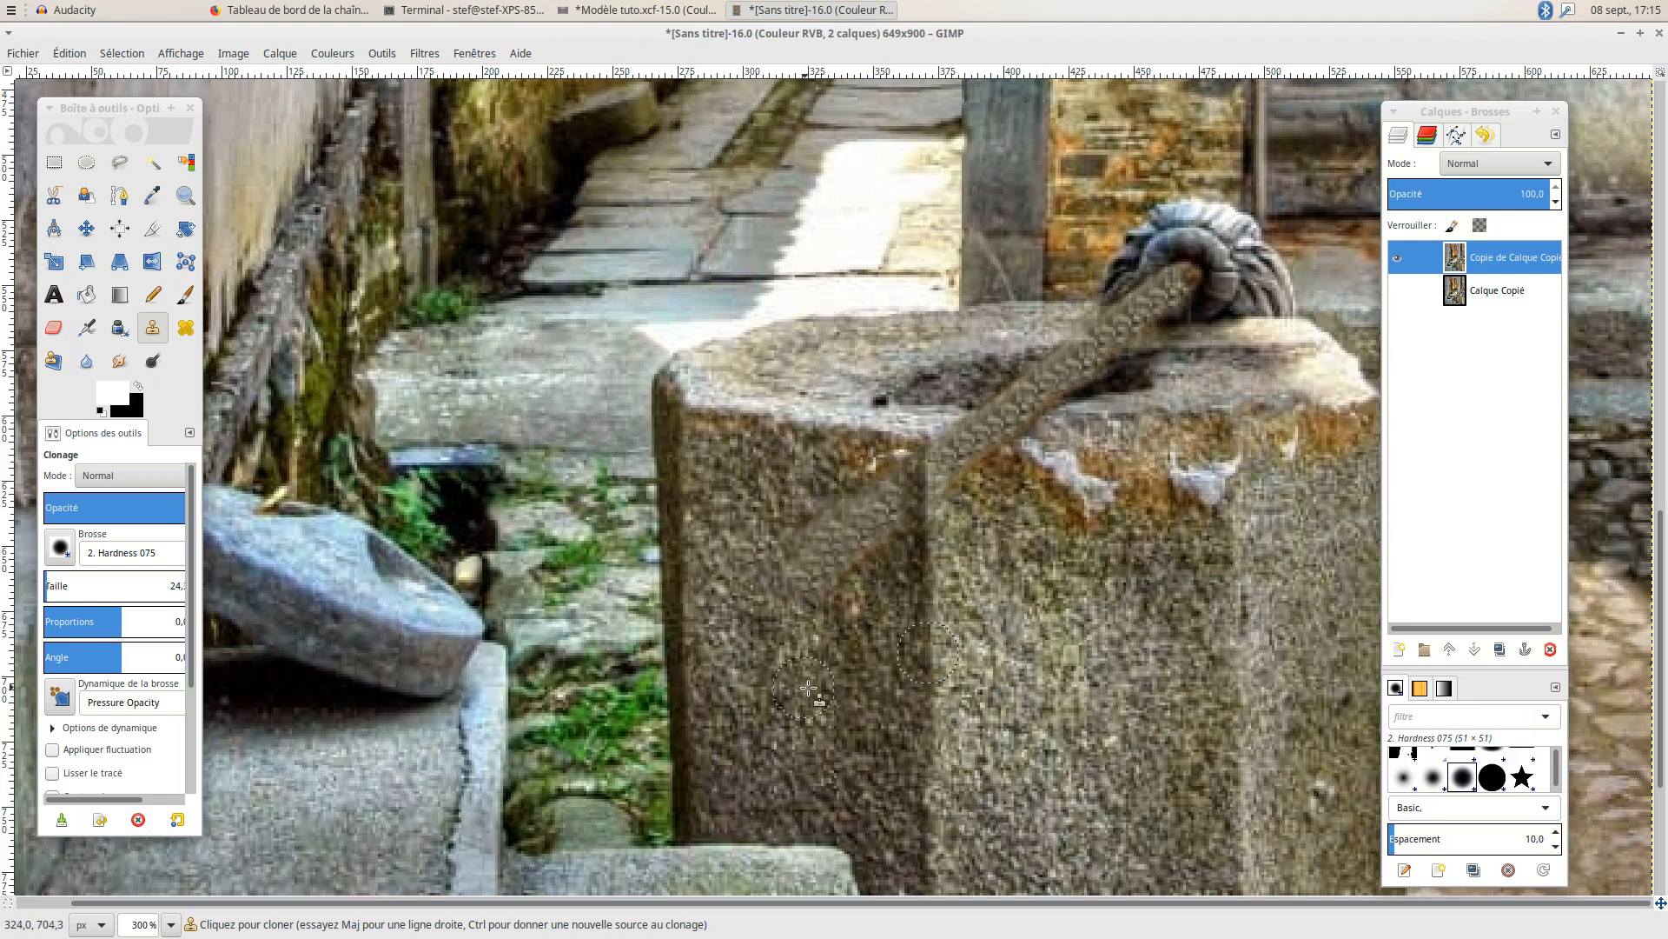
Lower the clone opacity and dab stone sampled from lower on the front-left face over the blurred handle trace.
{"action": "key", "text": "ctrl"}
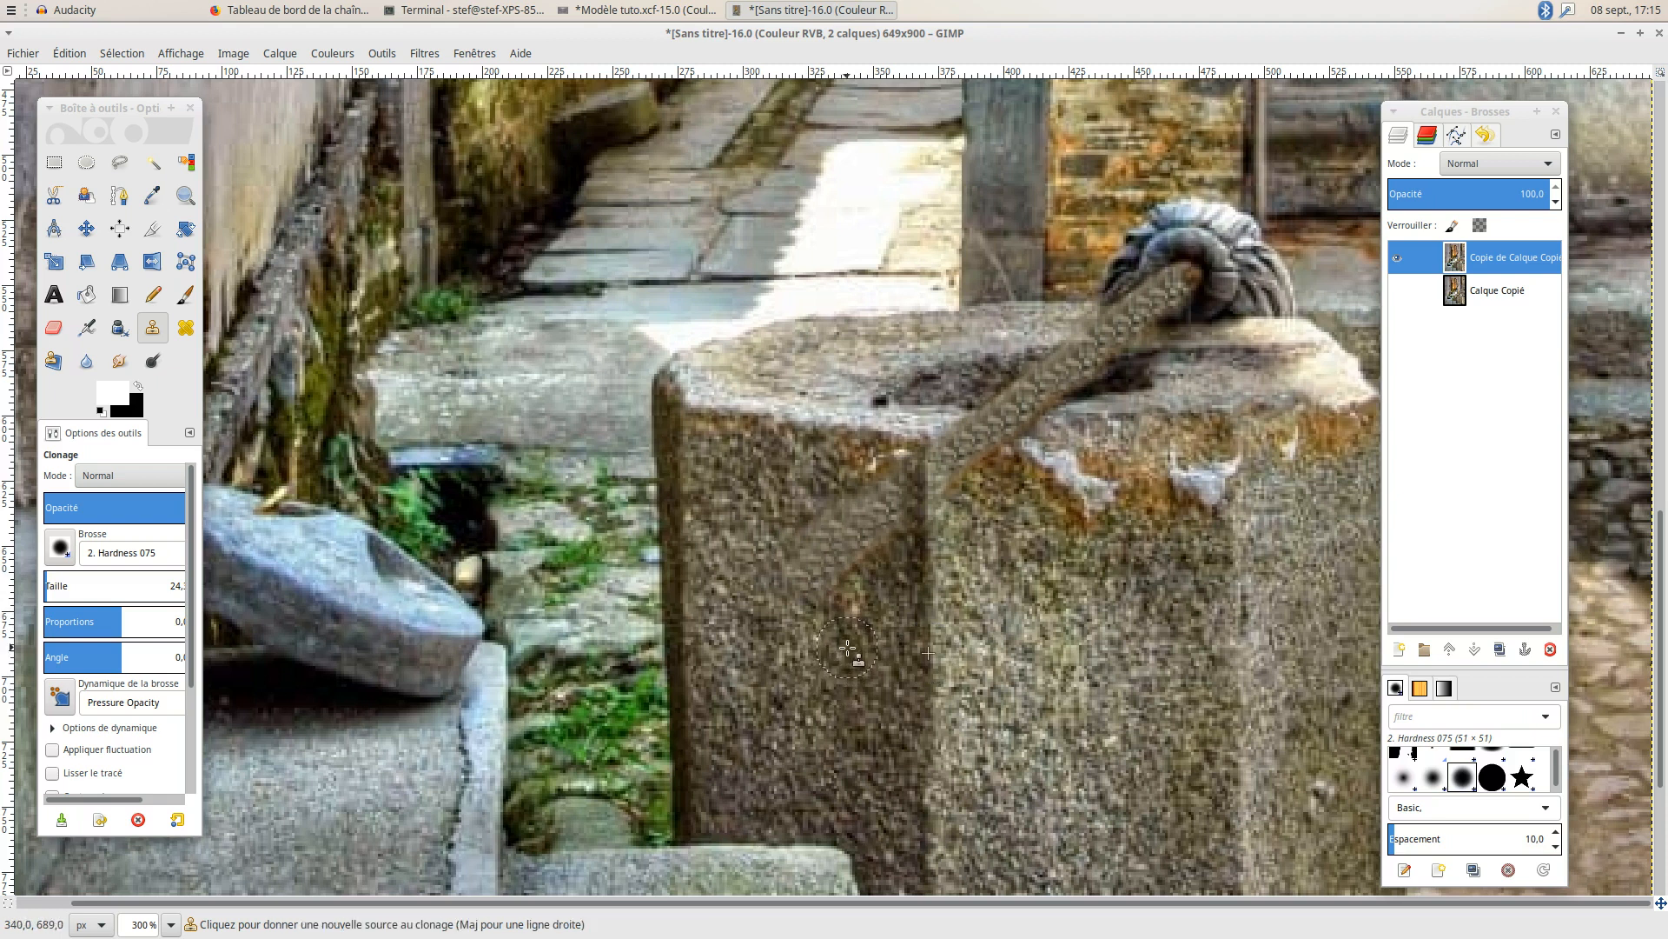
{"action": "left_click", "coordinate": [847, 648], "text": "ctrl"}
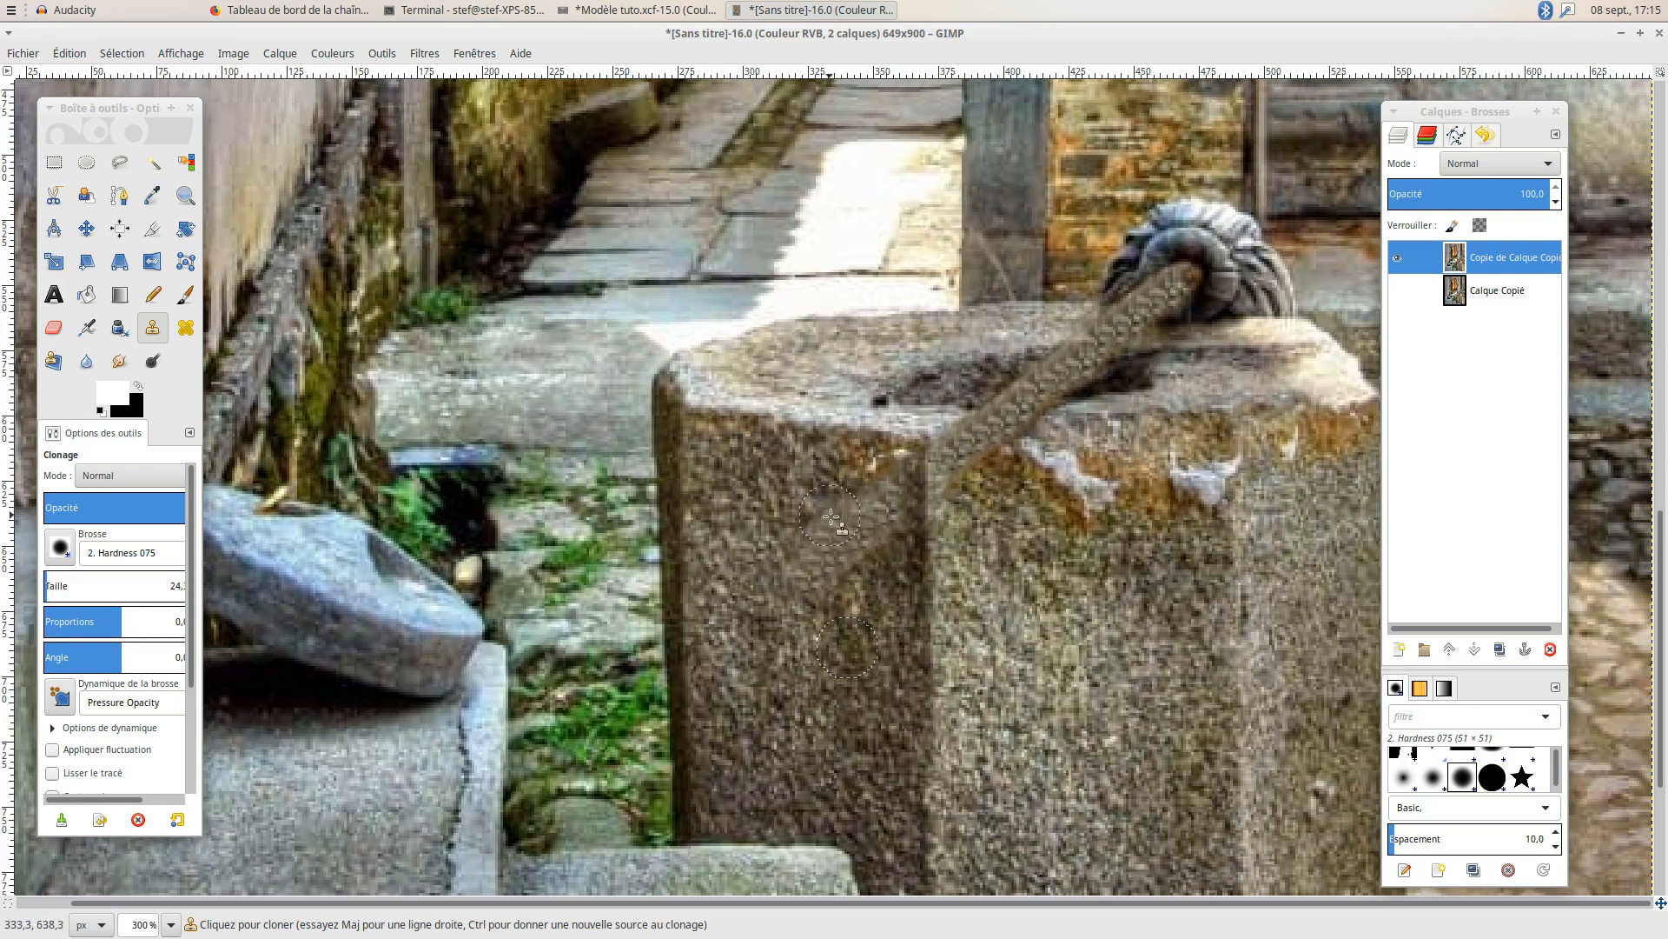
{"action": "left_click", "coordinate": [159, 507]}
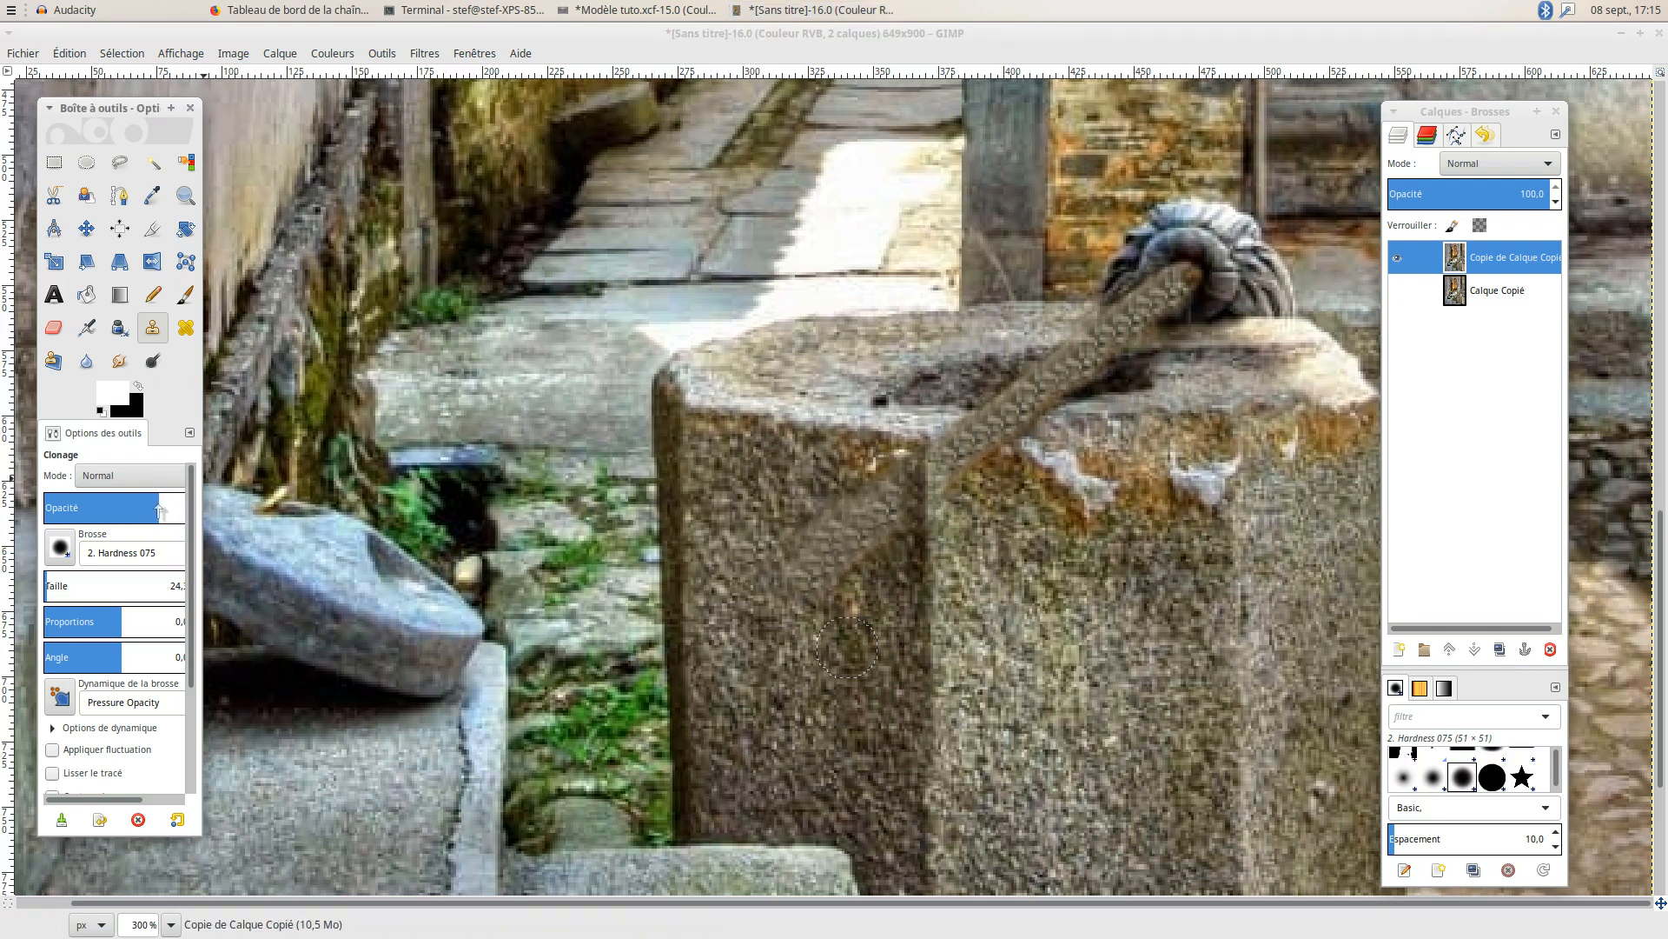
{"action": "left_click", "coordinate": [855, 580]}
{"action": "left_click", "coordinate": [876, 554]}
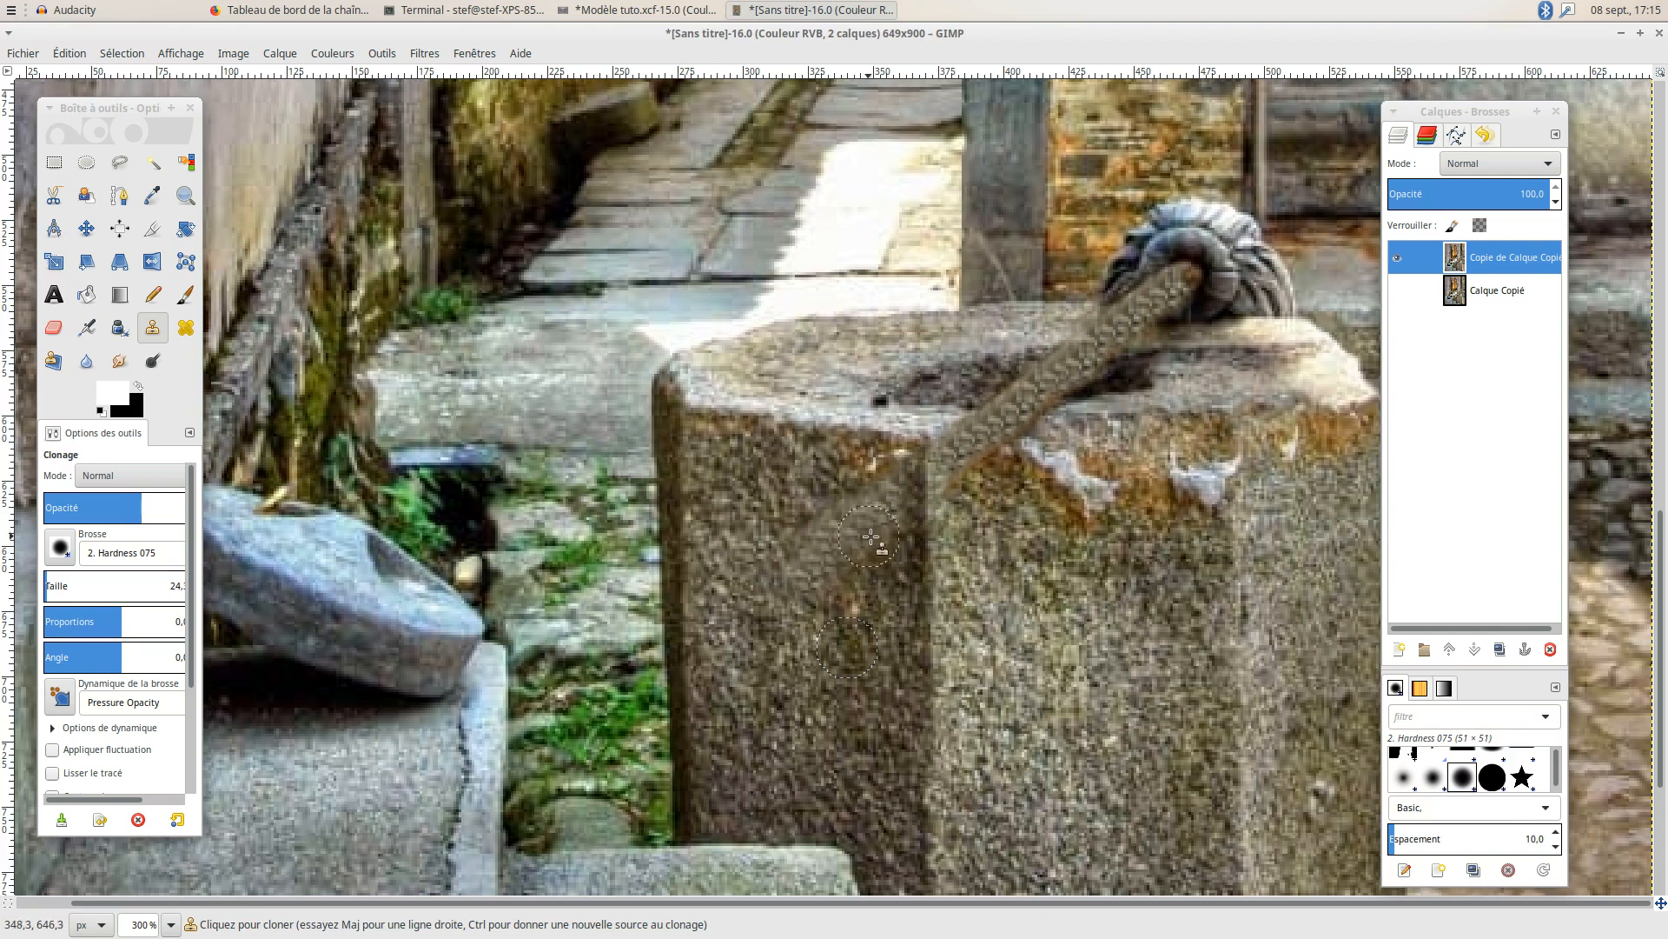
{"action": "left_click", "coordinate": [835, 516]}
{"action": "left_click", "coordinate": [857, 507]}
{"action": "left_click", "coordinate": [869, 496]}
{"action": "left_click", "coordinate": [818, 566]}
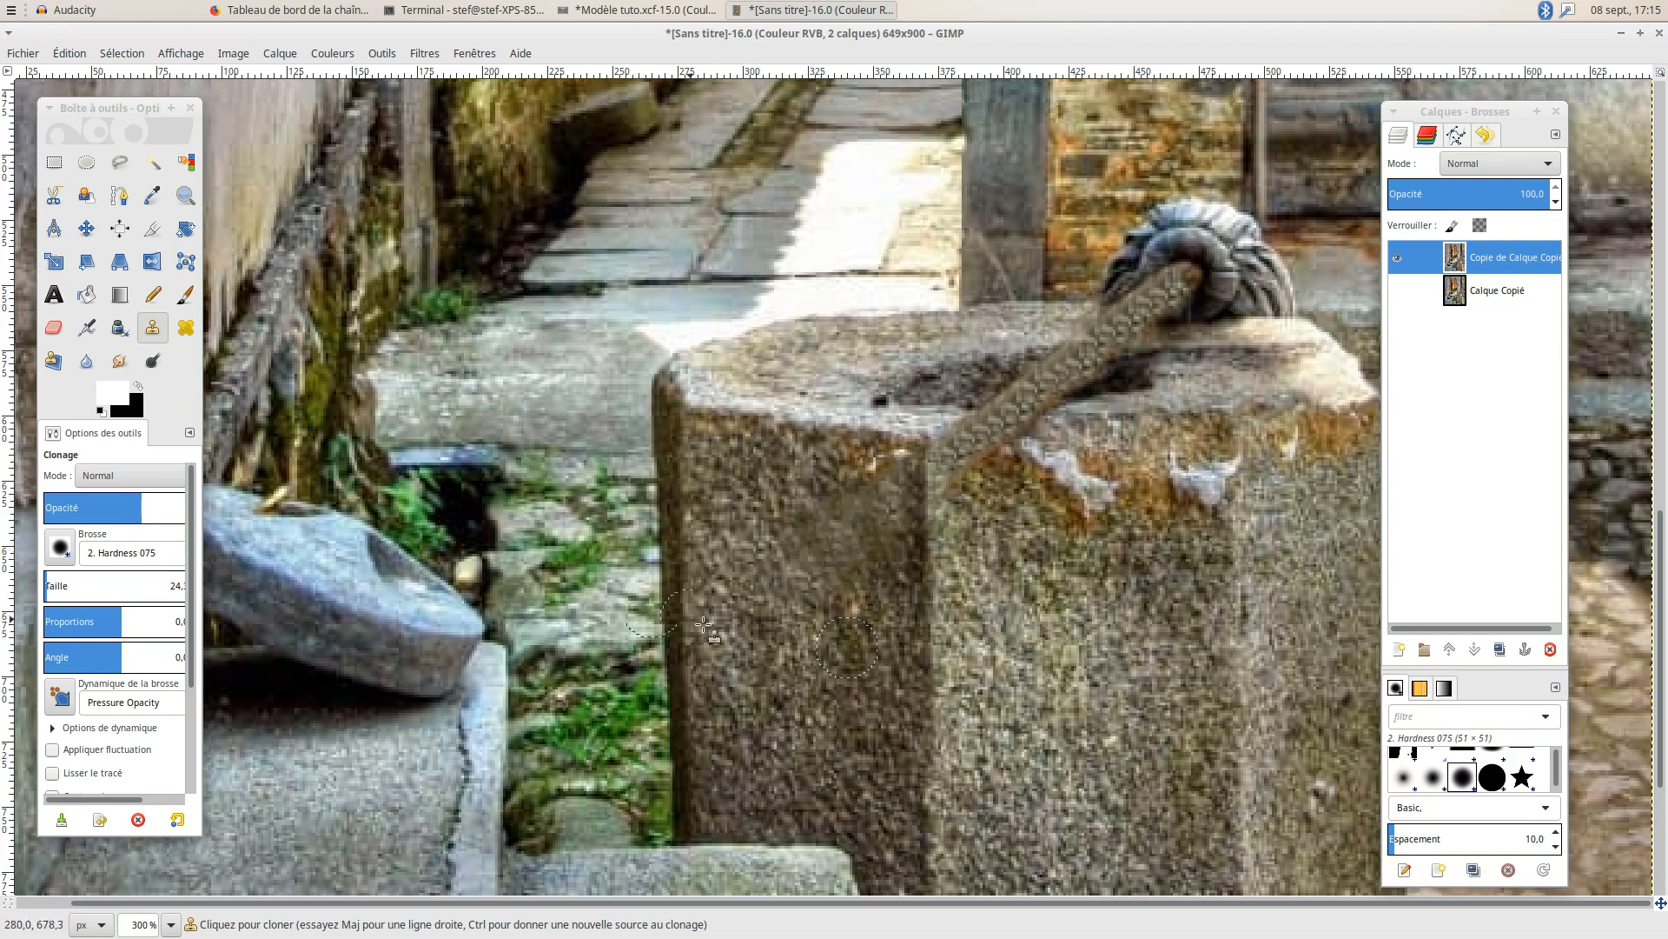
{"action": "left_click", "coordinate": [894, 493]}
{"action": "left_click", "coordinate": [880, 606]}
Enlarge the brush to about 56, raise the clone opacity and blend the remaining trace with stone from lower on the front-left face.
{"action": "left_click", "coordinate": [870, 715], "text": "ctrl"}
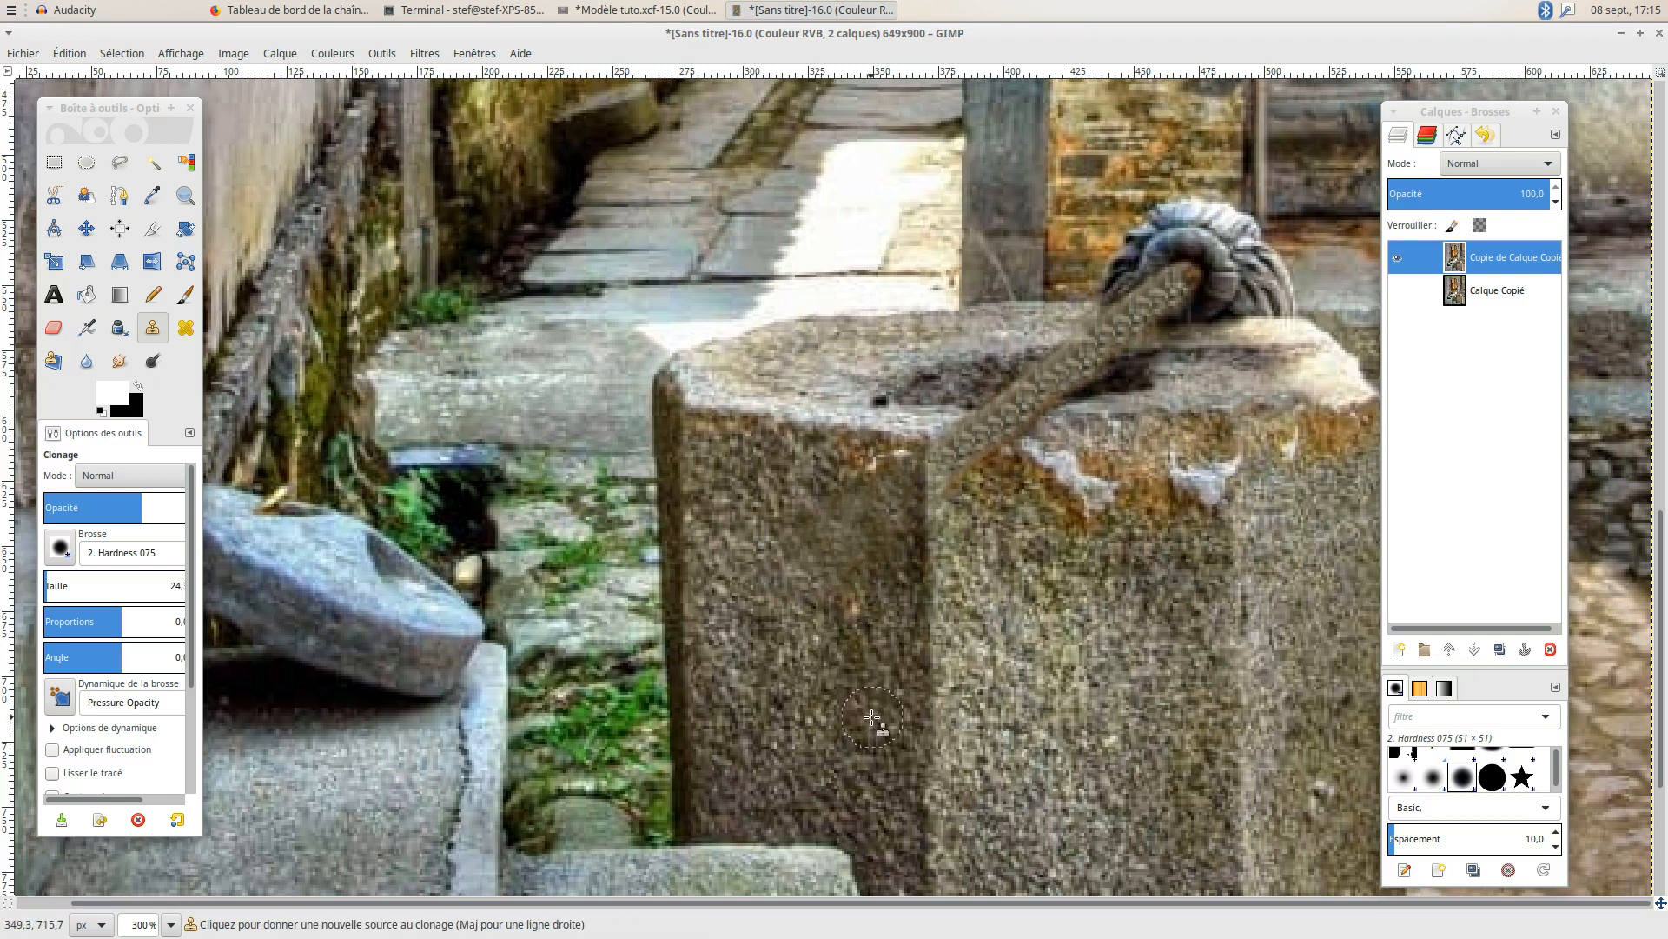
{"action": "left_click", "coordinate": [162, 510]}
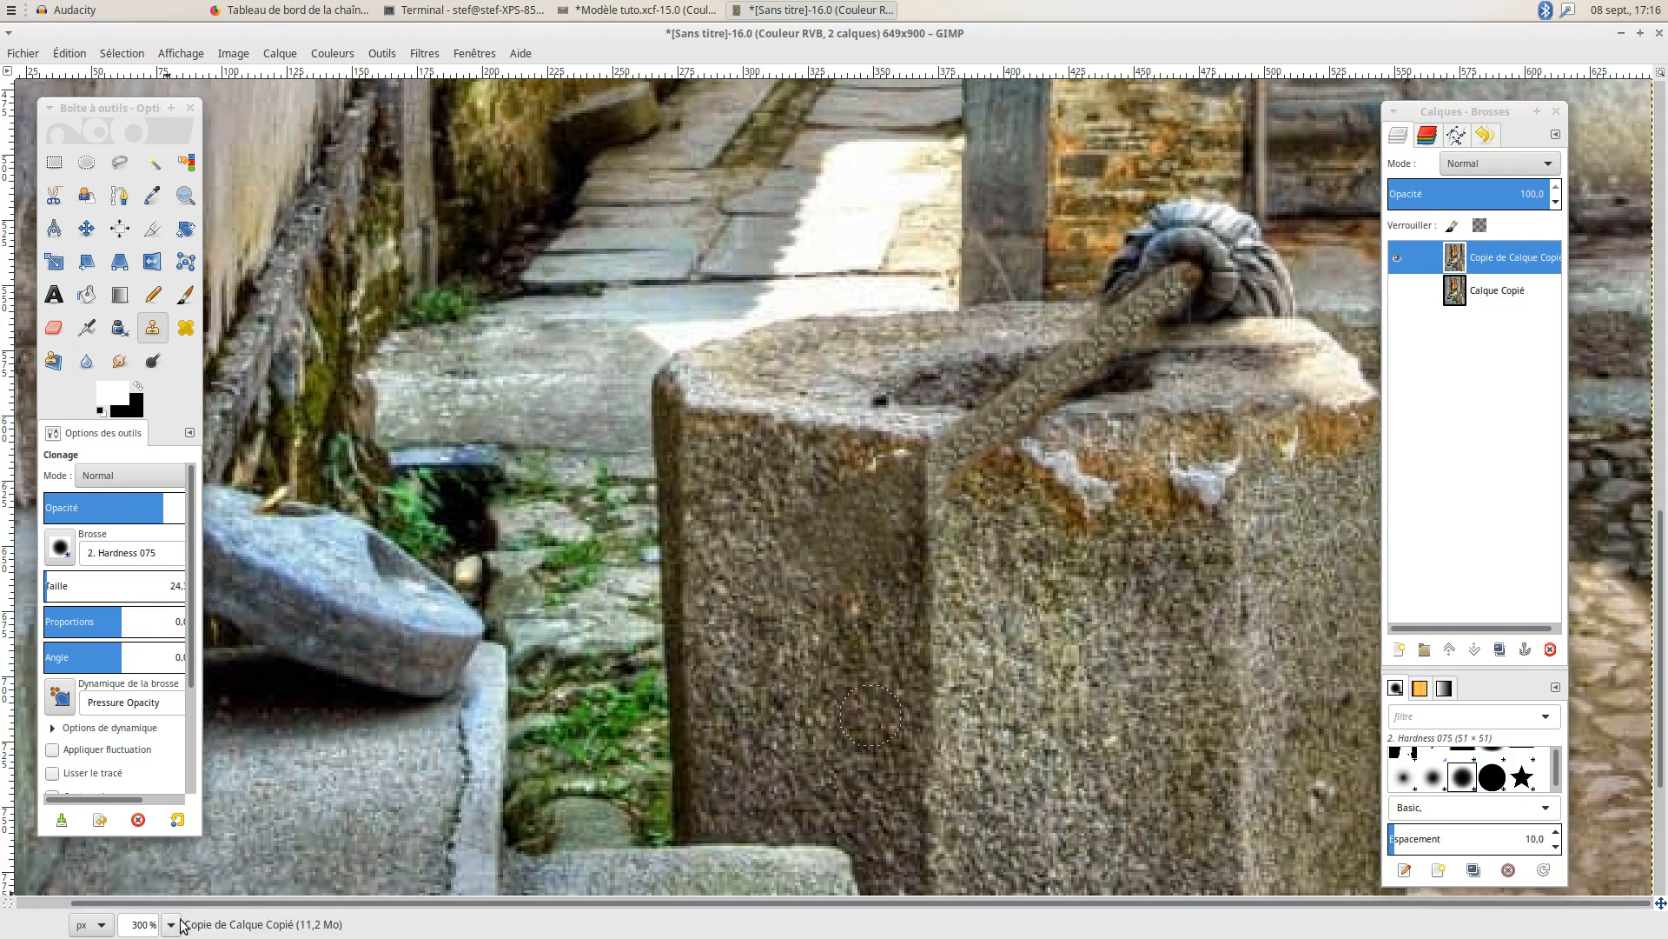
{"action": "scroll", "coordinate": [1171, 674], "scroll_direction": "down", "scroll_amount": 3}
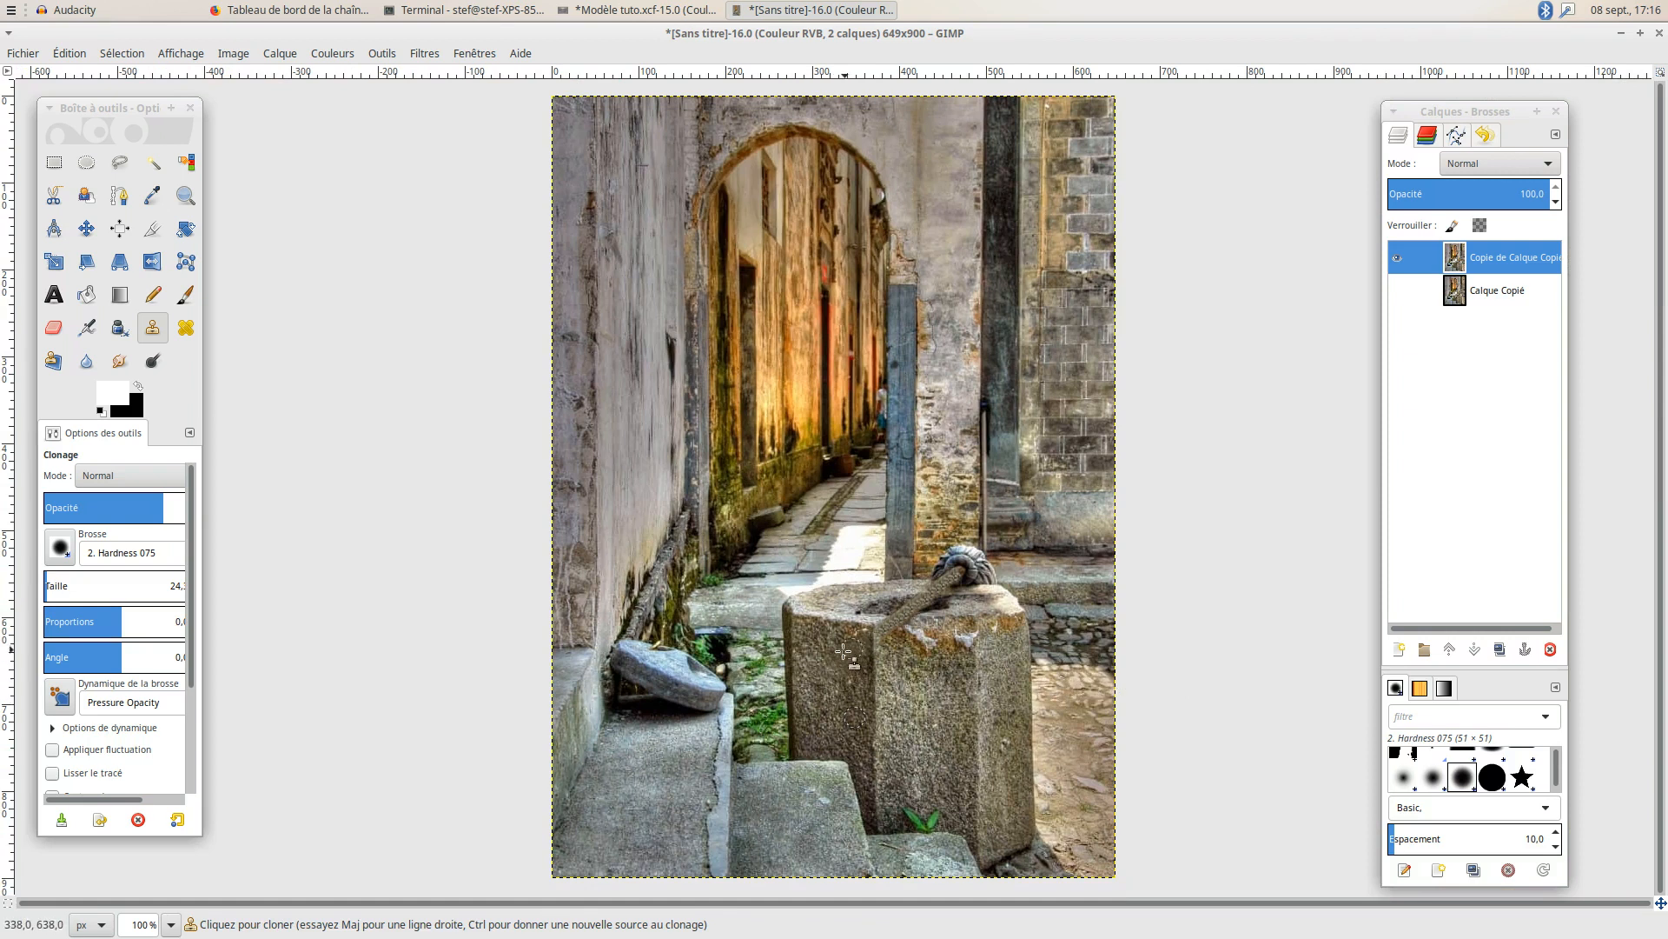
{"action": "scroll", "coordinate": [873, 686], "scroll_direction": "up", "scroll_amount": 3}
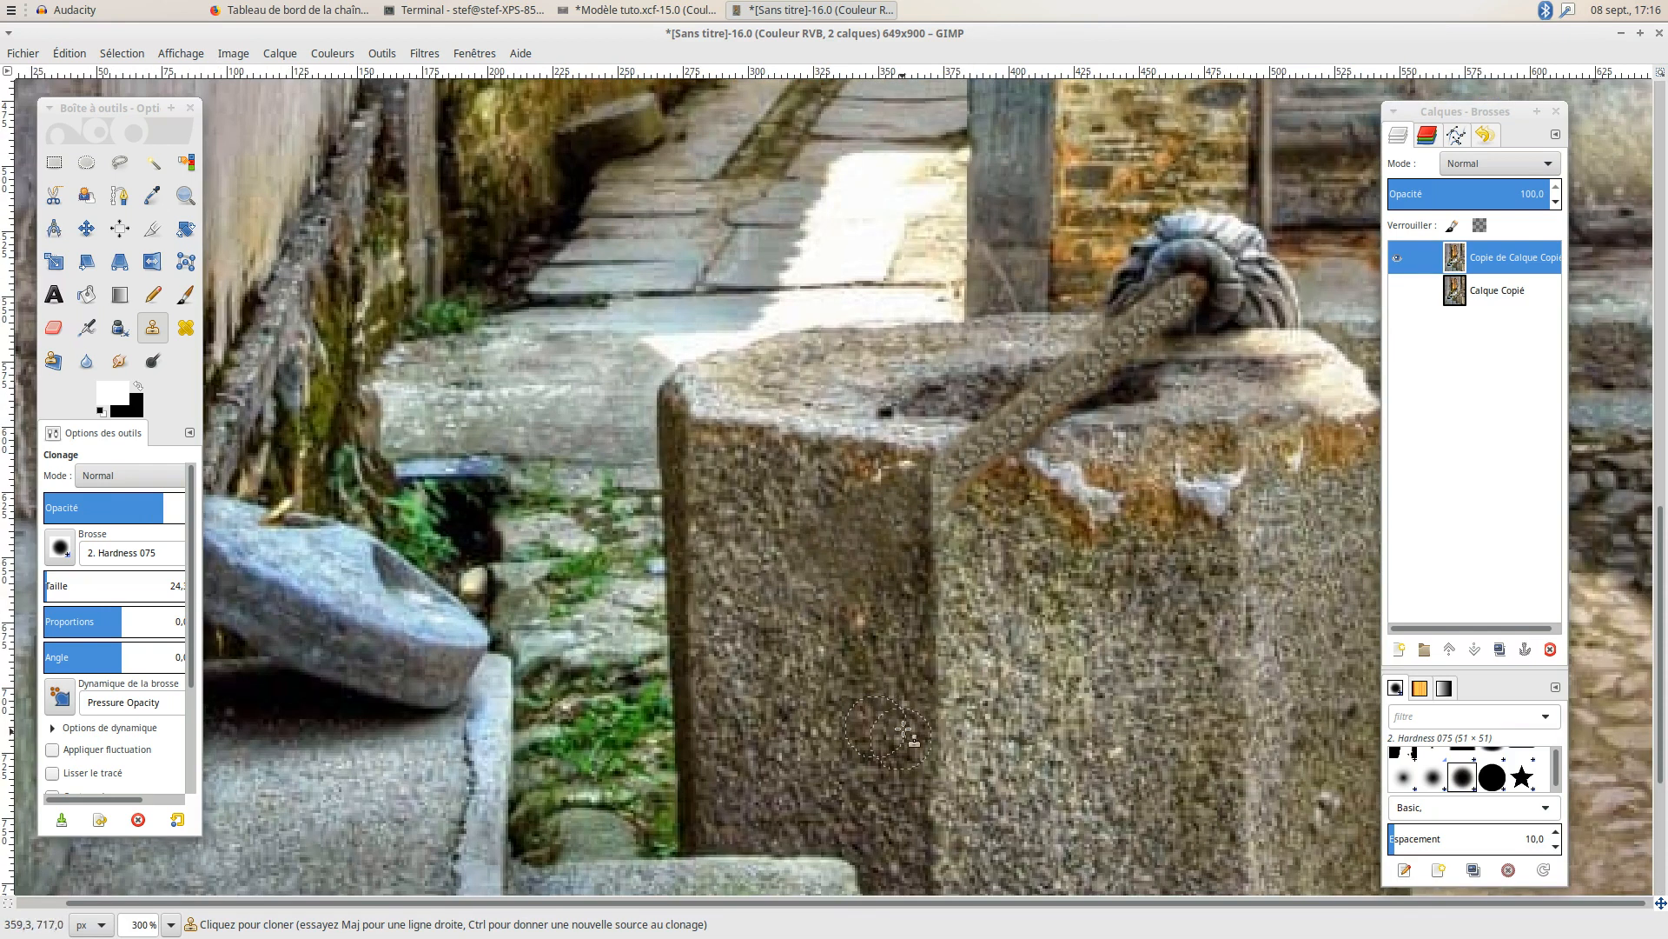
{"action": "left_click_drag", "start_coordinate": [50, 585], "coordinate": [58, 585]}
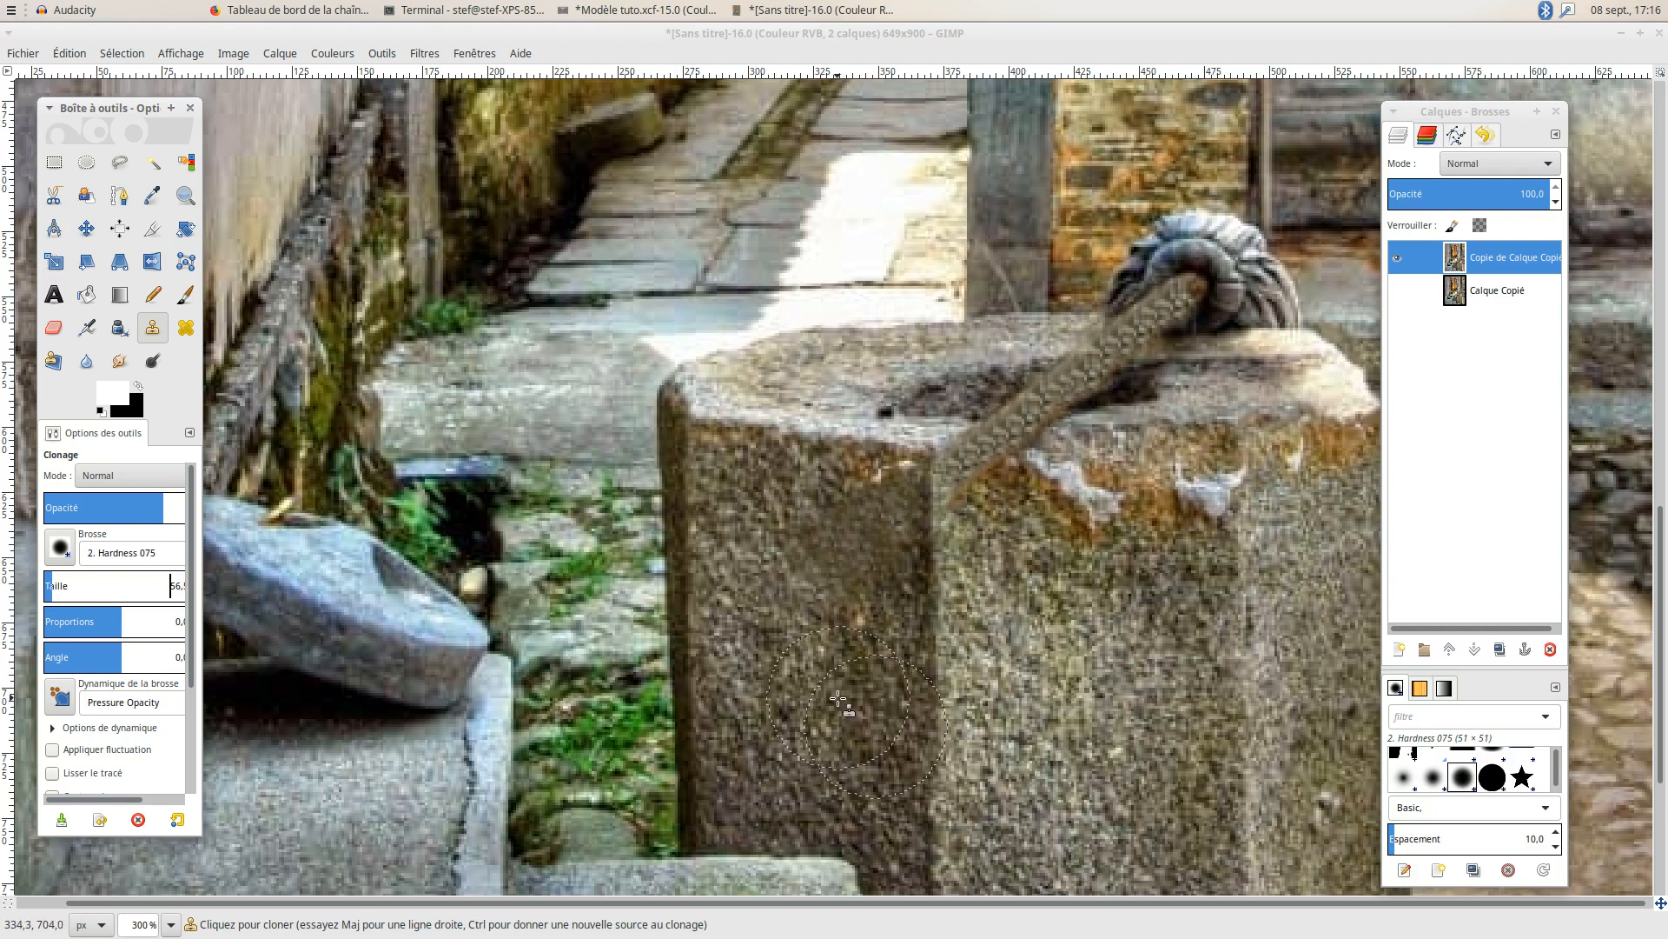
{"action": "left_click", "coordinate": [839, 697], "text": "ctrl"}
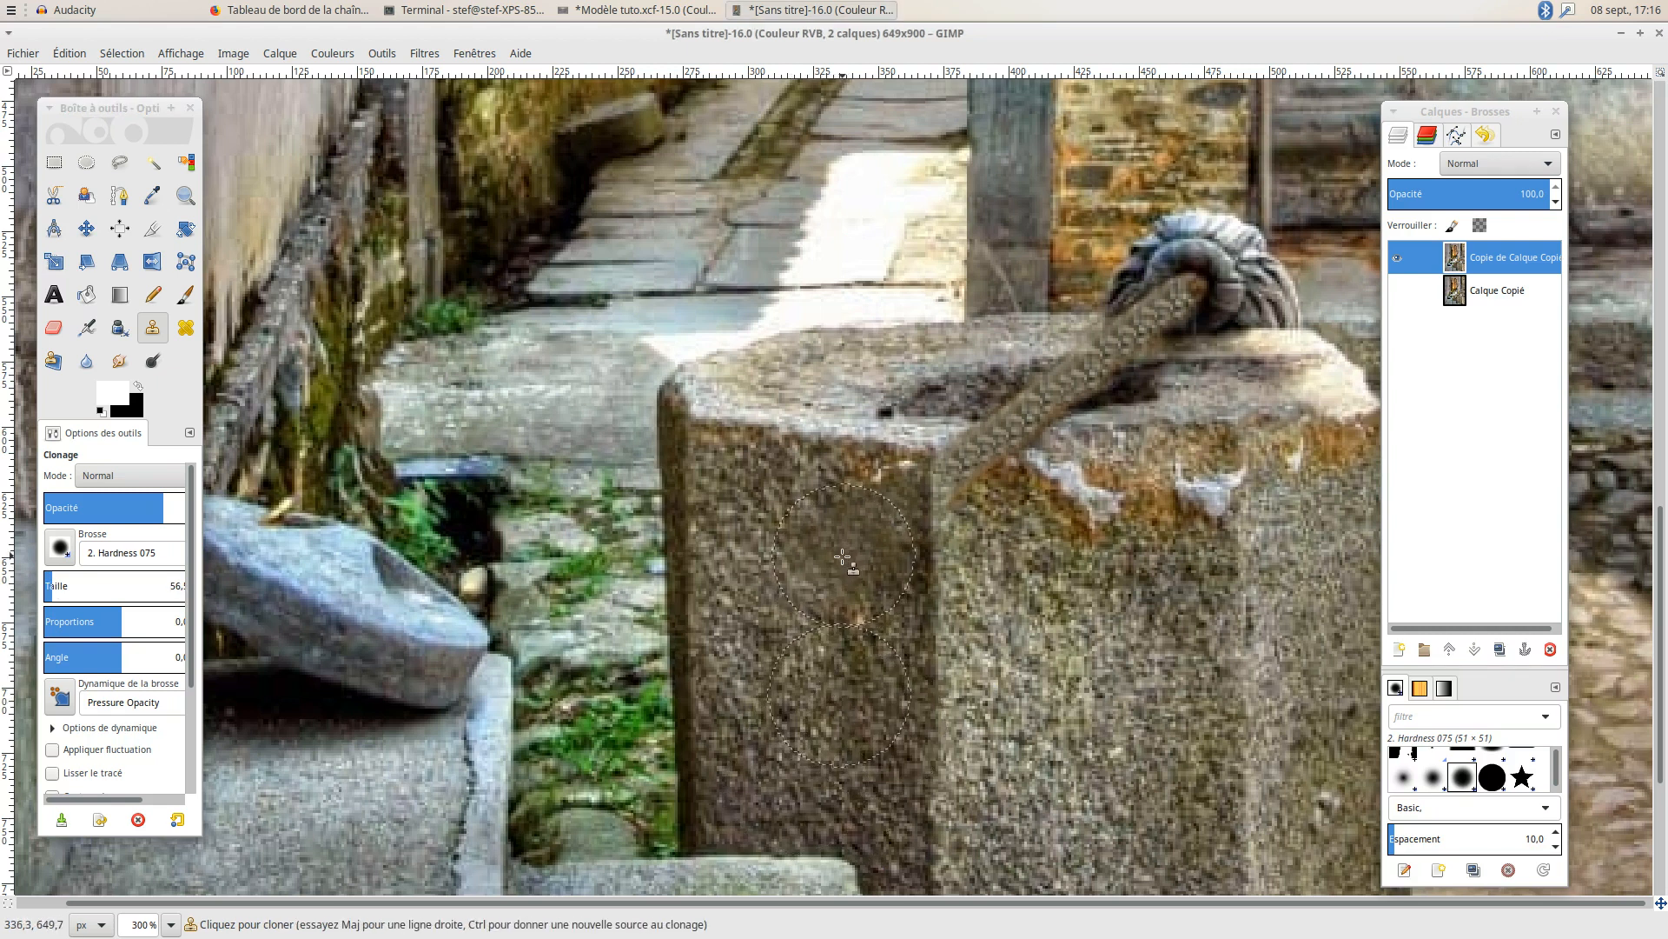
{"action": "left_click", "coordinate": [177, 504]}
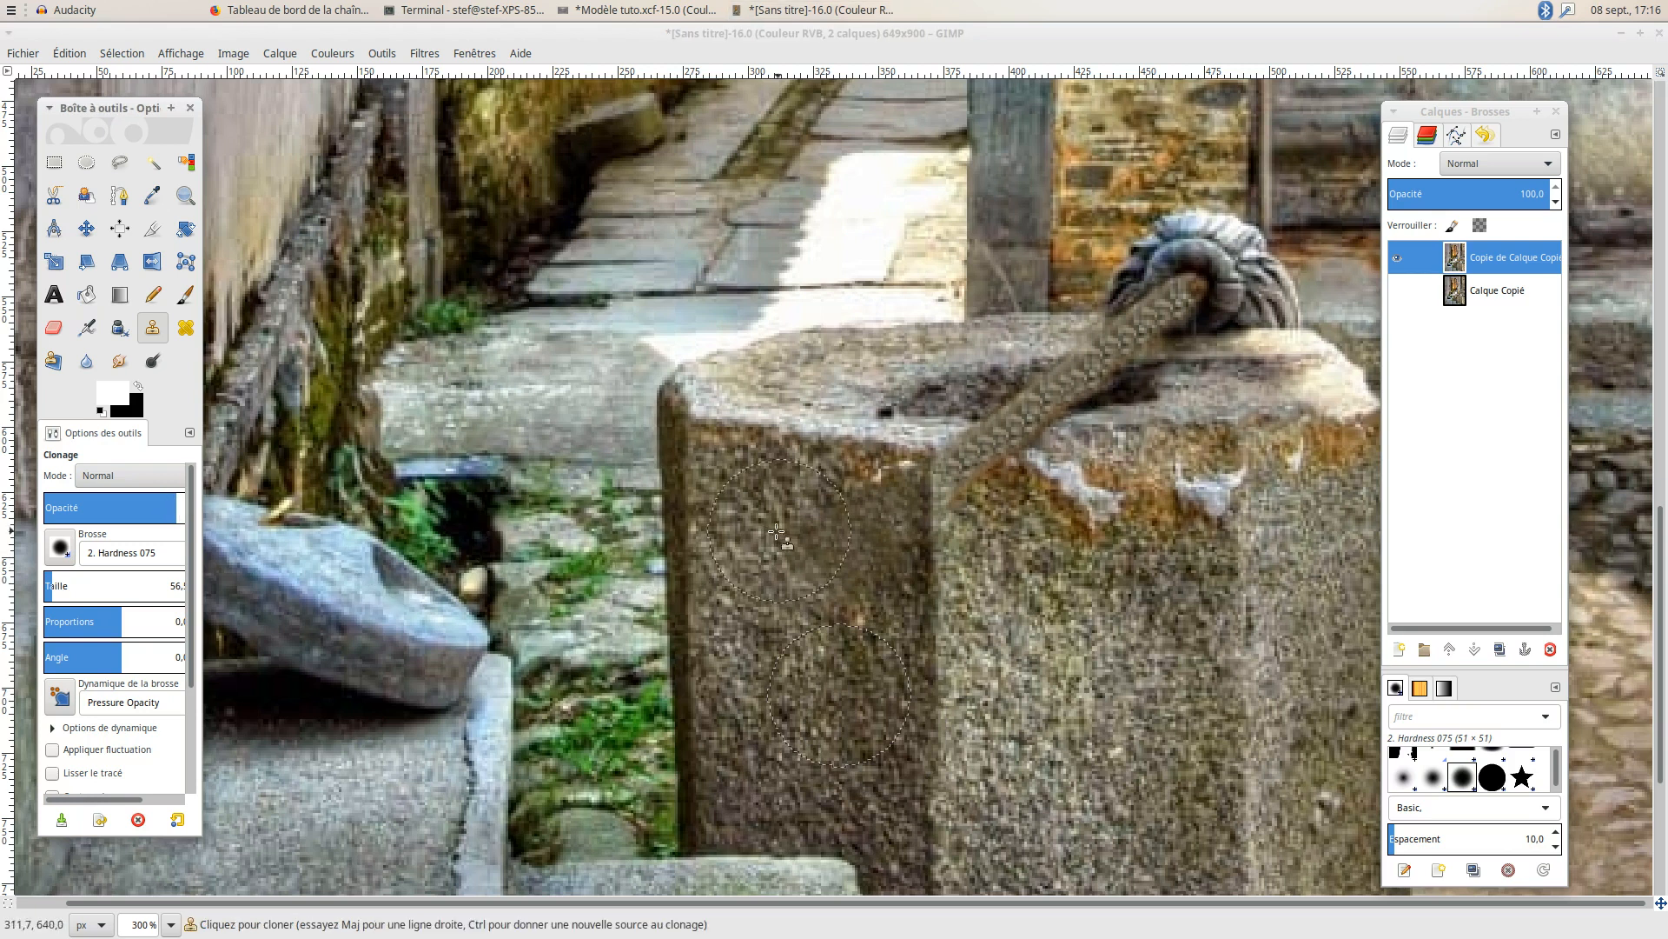
{"action": "left_click", "coordinate": [839, 544]}
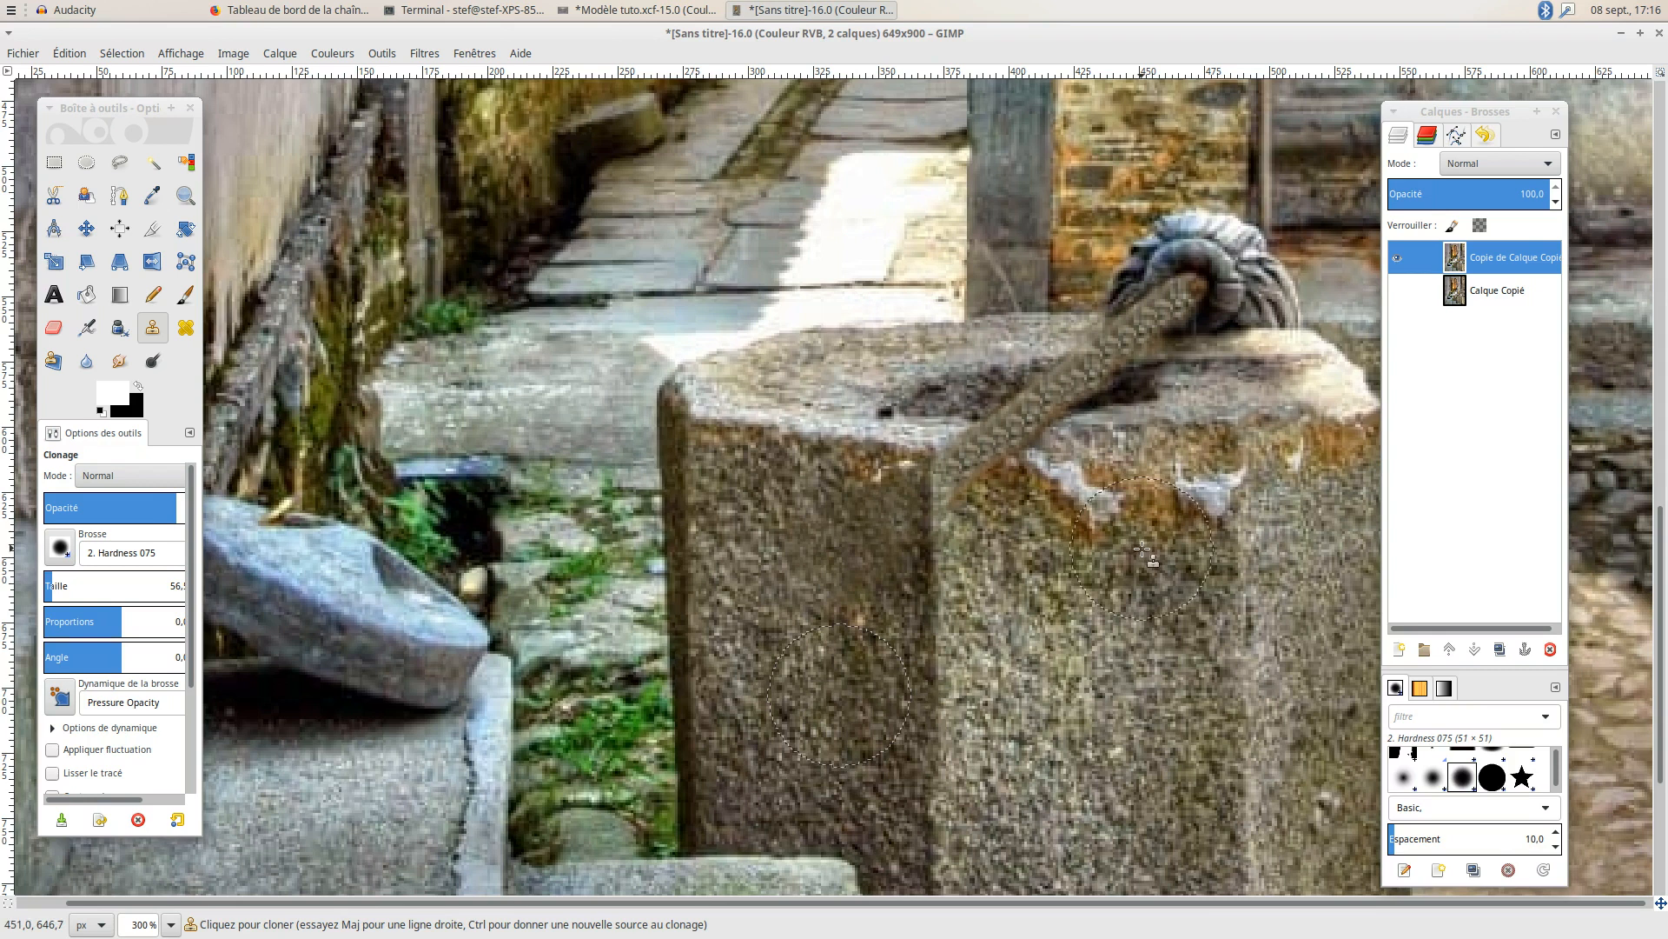
Shrink the brush to about 12 and clone nearby rusty stone over the handle's trace just below the block's rim.
{"action": "key", "text": "1"}
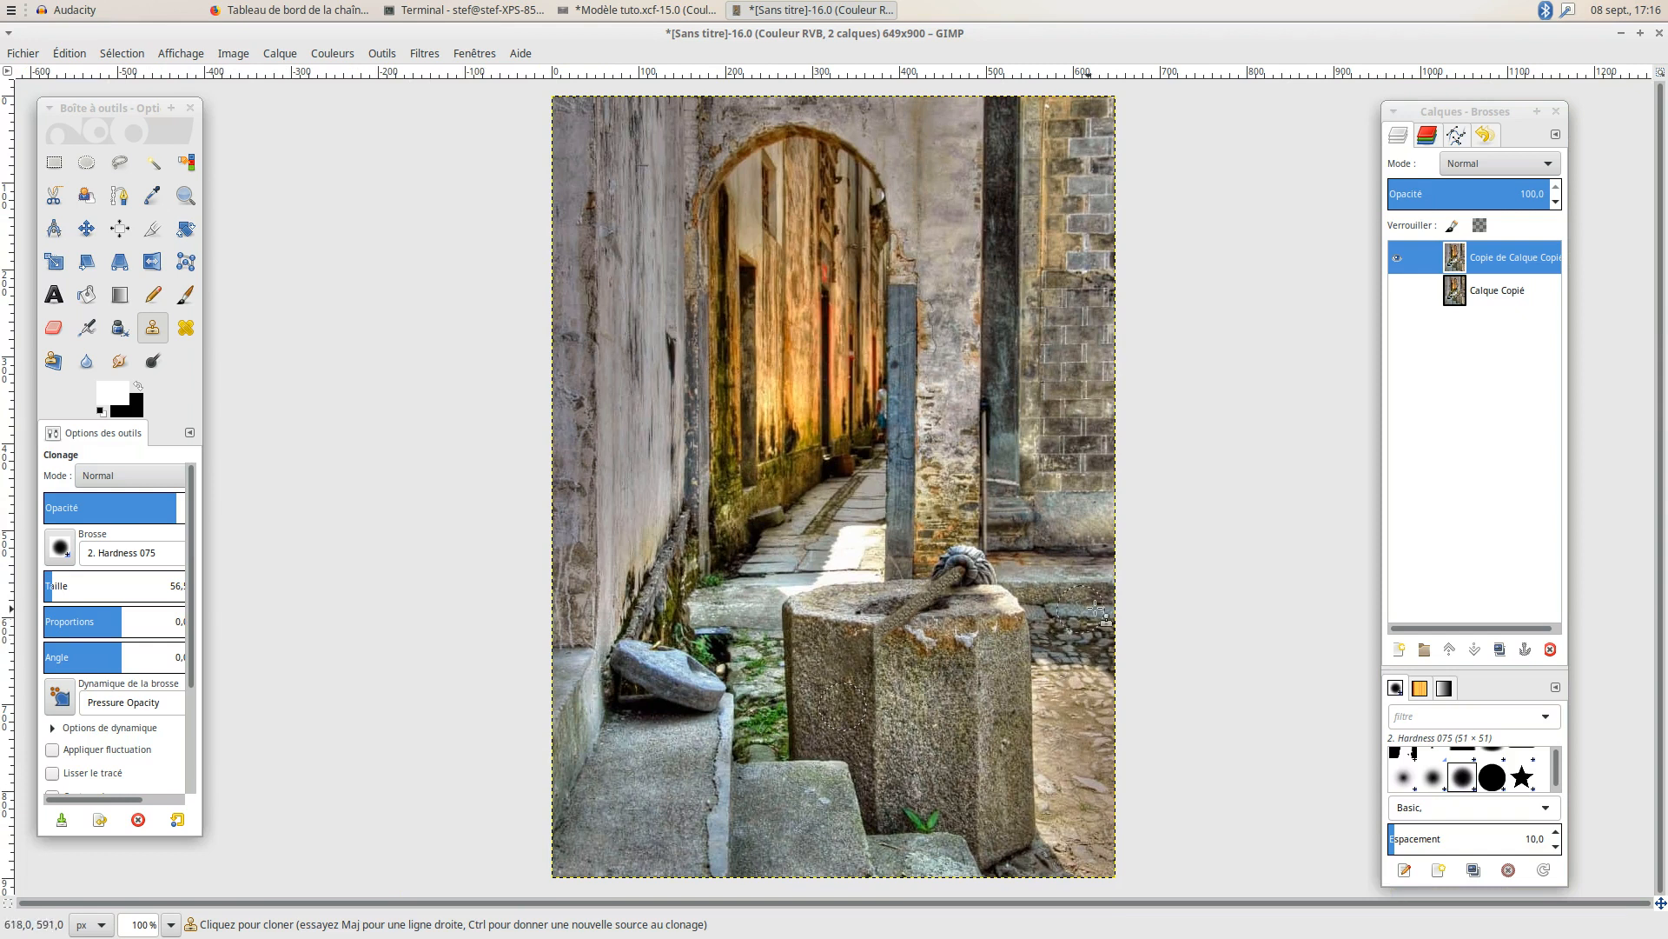
{"action": "scroll", "coordinate": [889, 632], "scroll_direction": "up", "scroll_amount": 3}
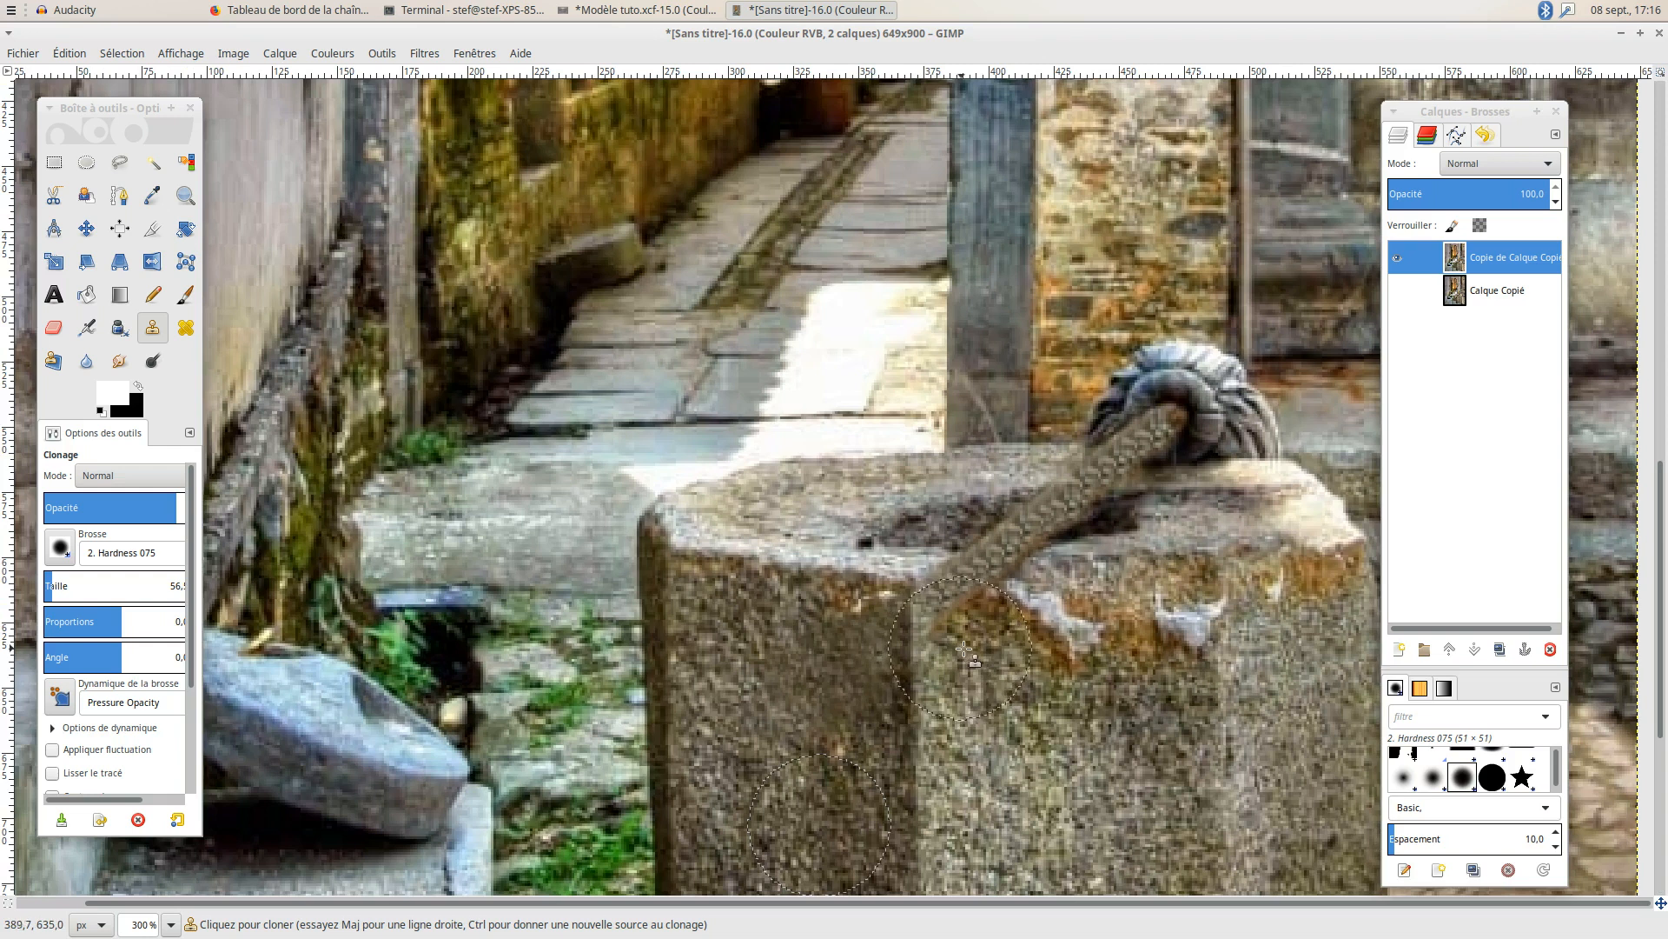
{"action": "scroll", "coordinate": [955, 652], "scroll_direction": "up", "scroll_amount": 1}
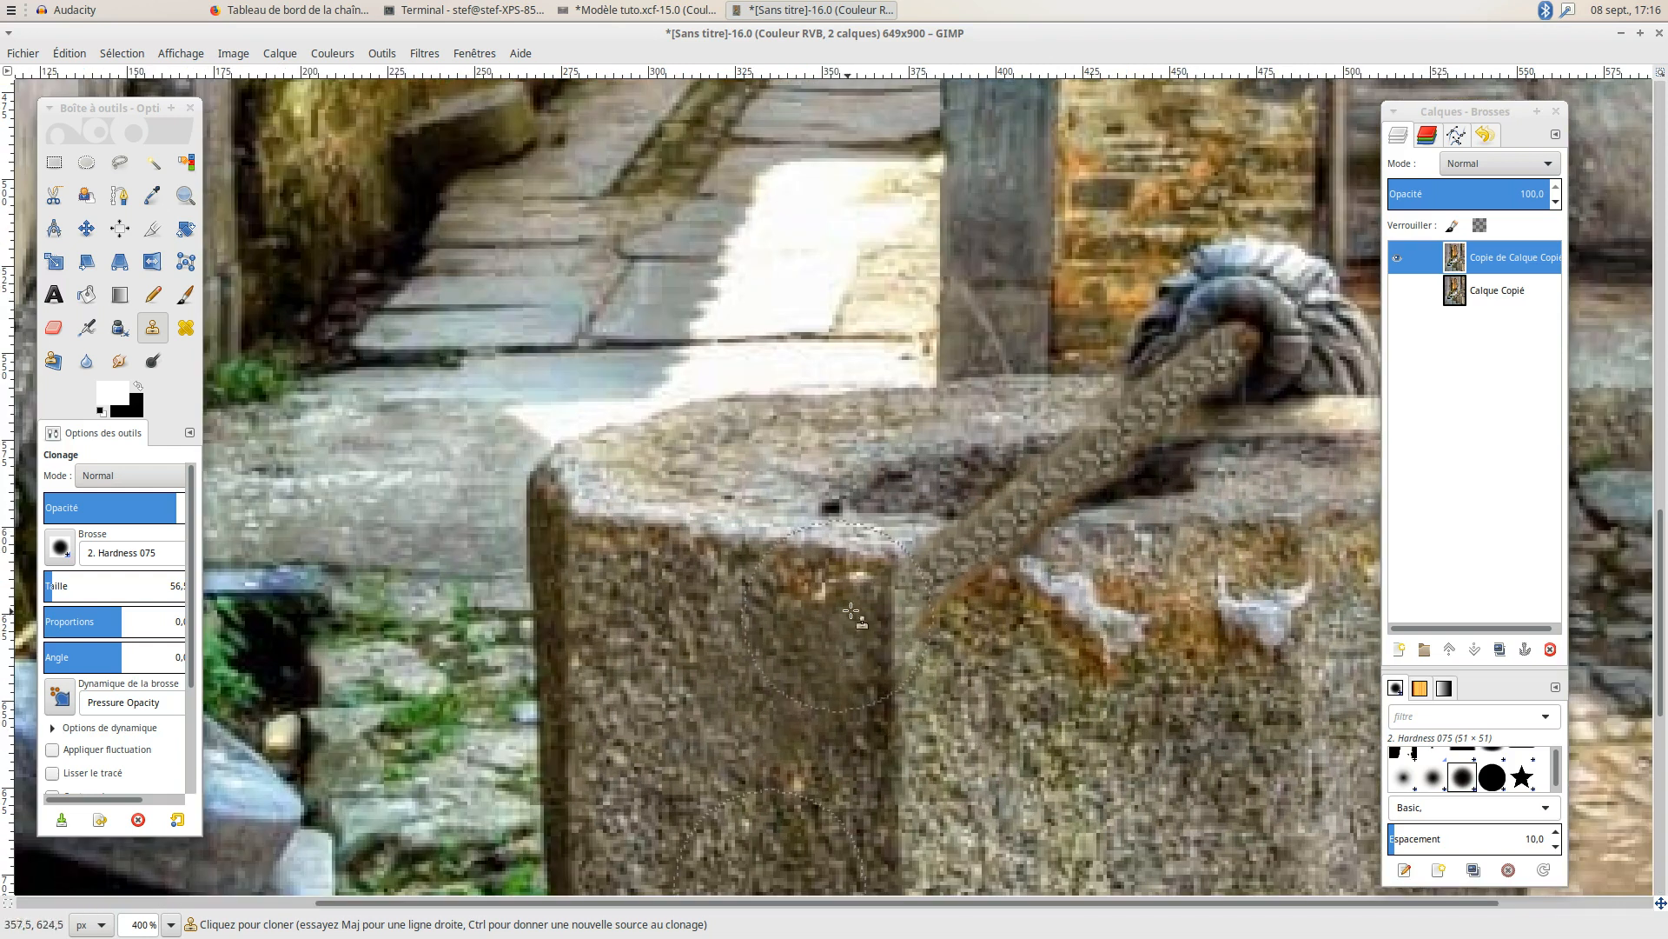
{"action": "left_click", "coordinate": [48, 587]}
{"action": "left_click_drag", "start_coordinate": [46, 584], "coordinate": [43, 586]}
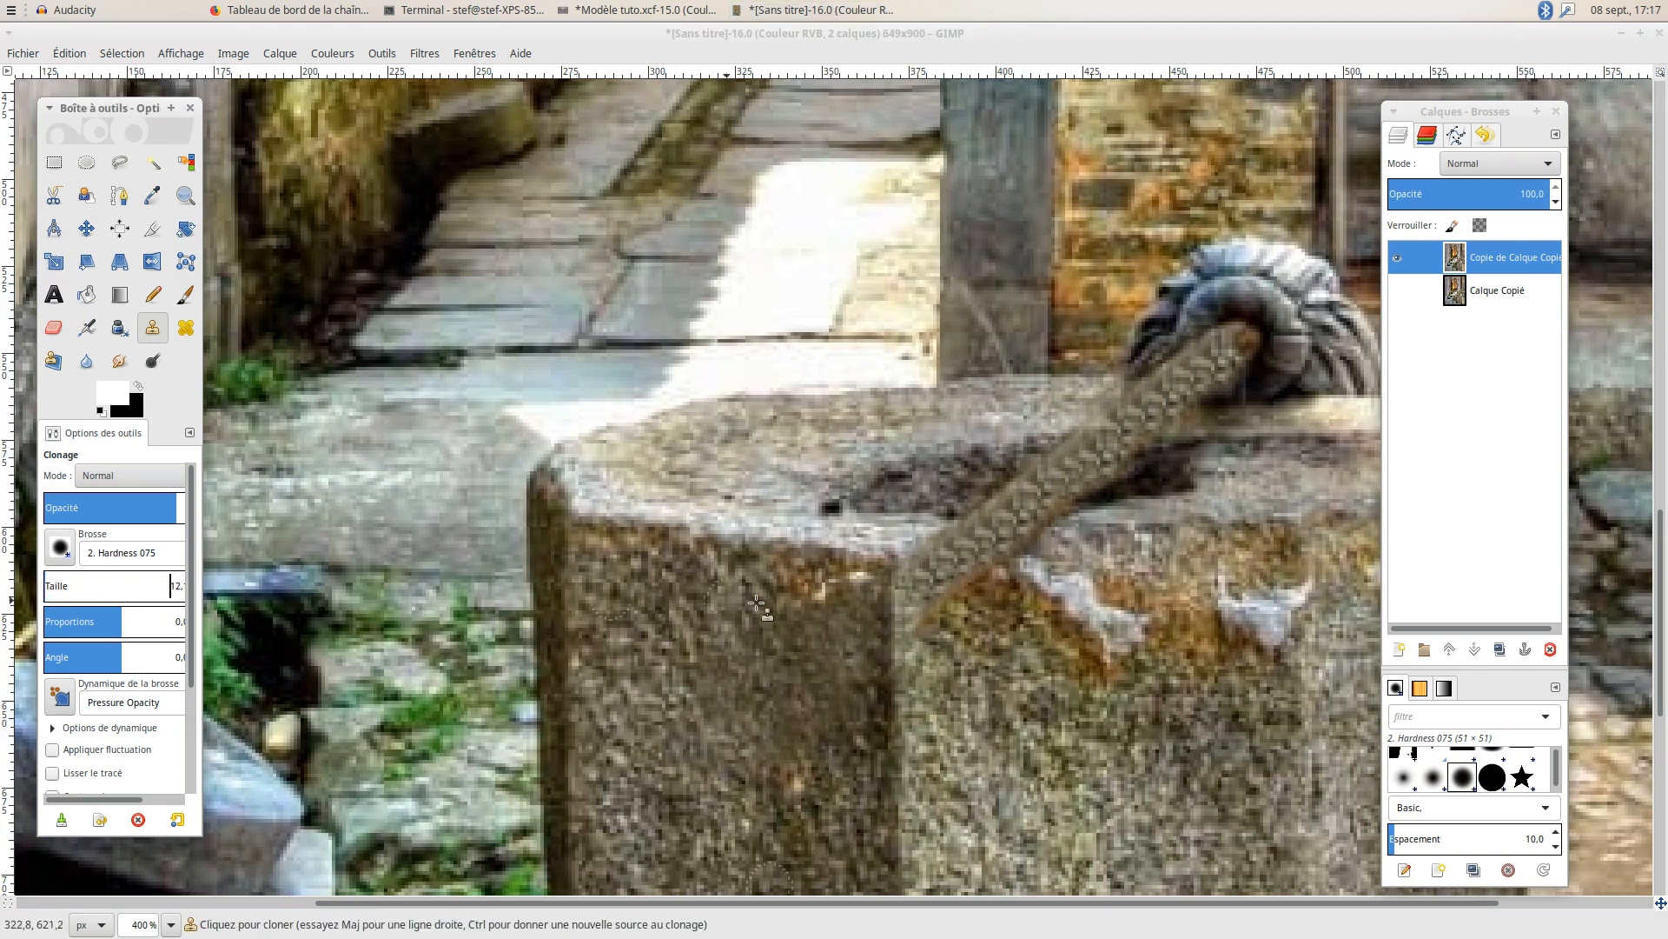
{"action": "left_click", "coordinate": [998, 610], "text": "ctrl"}
{"action": "mouse_move", "coordinate": [919, 590]}
{"action": "left_mouse_down"}
{"action": "mouse_move", "coordinate": [998, 583]}
{"action": "mouse_move", "coordinate": [961, 615]}
{"action": "mouse_move", "coordinate": [1046, 622]}
{"action": "left_mouse_up"}
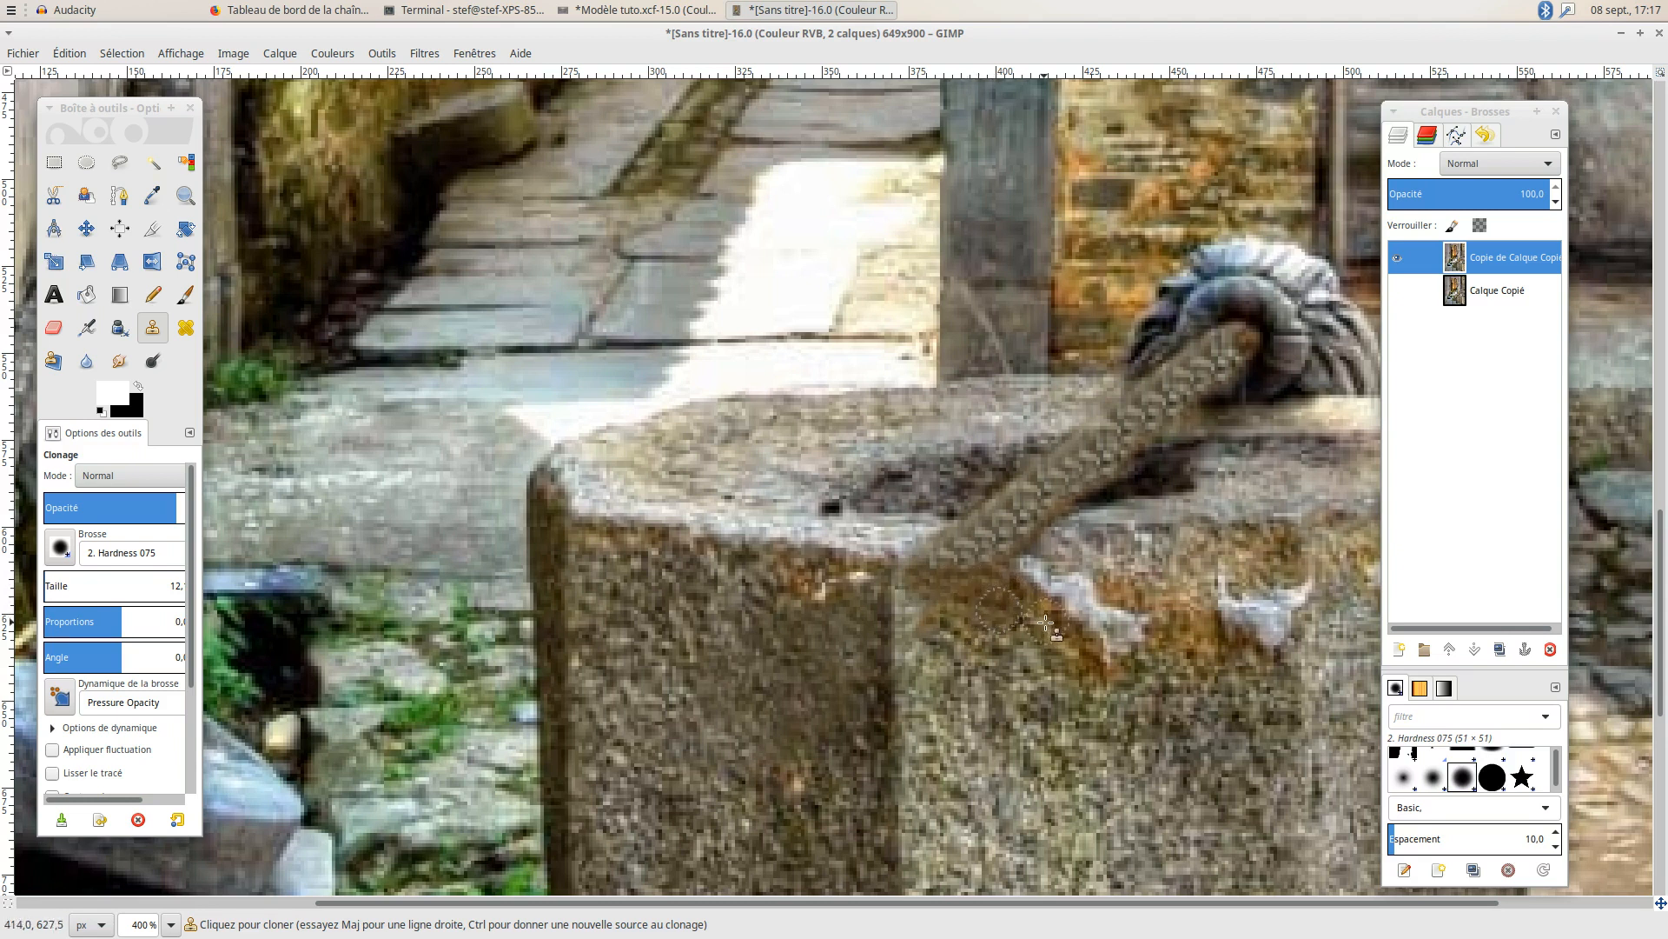
{"action": "left_click", "coordinate": [1029, 616]}
{"action": "left_click", "coordinate": [975, 594]}
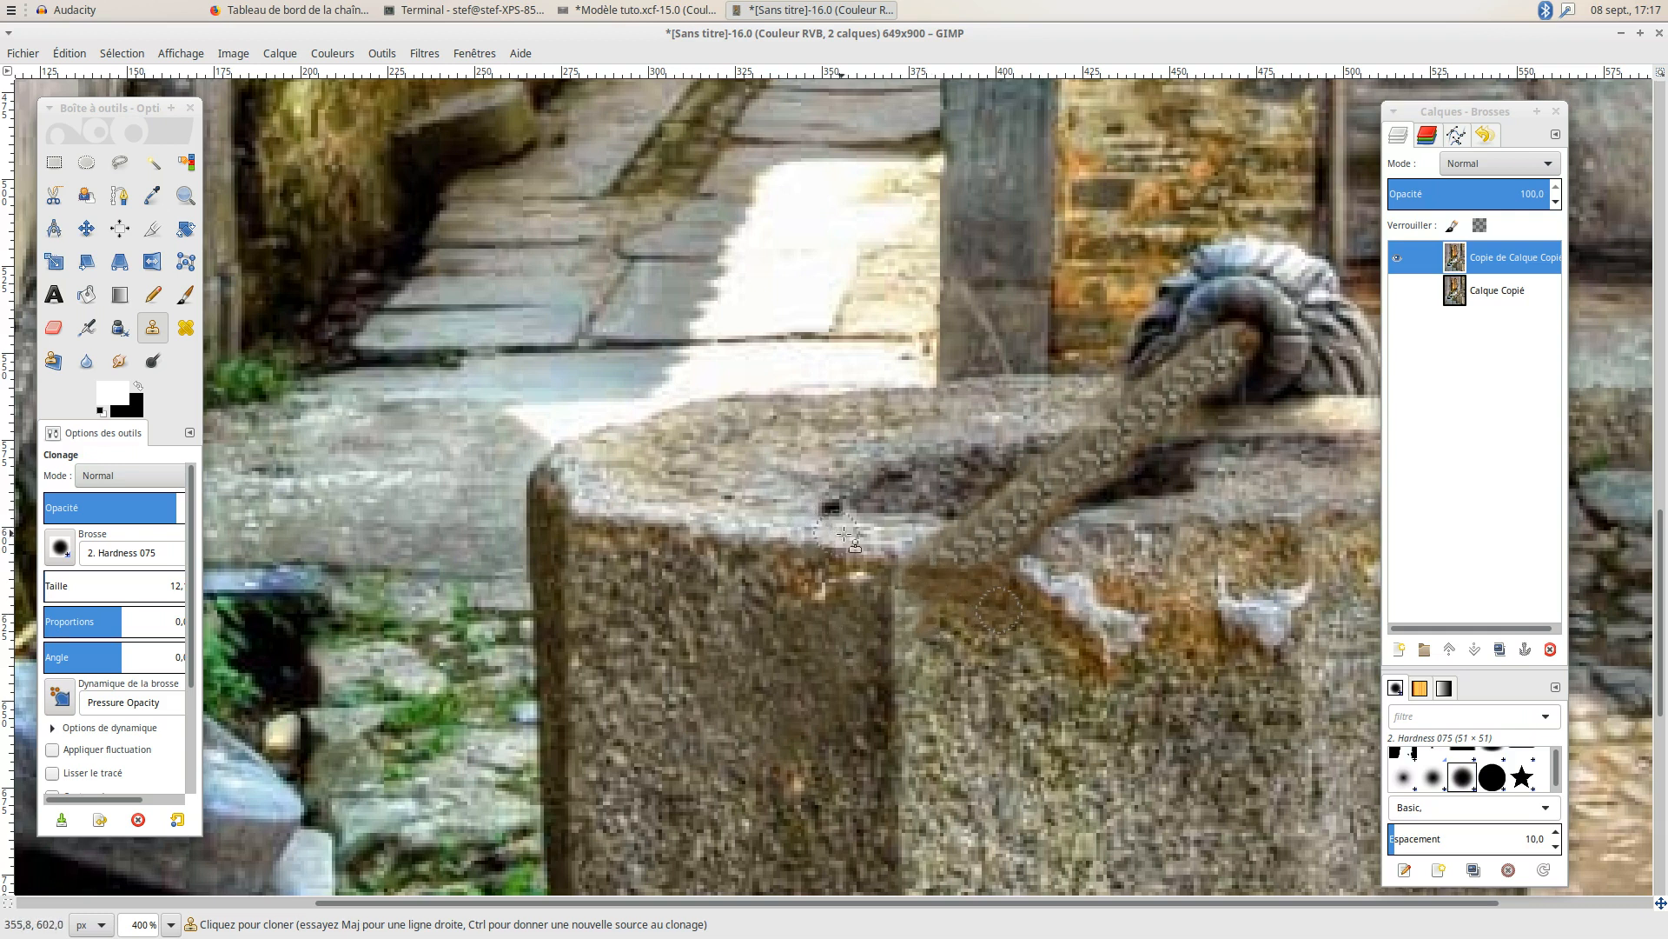
Clone the block's pale rim edge across the spot where the handle crosses it.
{"action": "left_click", "coordinate": [884, 534], "text": "ctrl"}
{"action": "left_click_drag", "start_coordinate": [942, 539], "coordinate": [998, 537]}
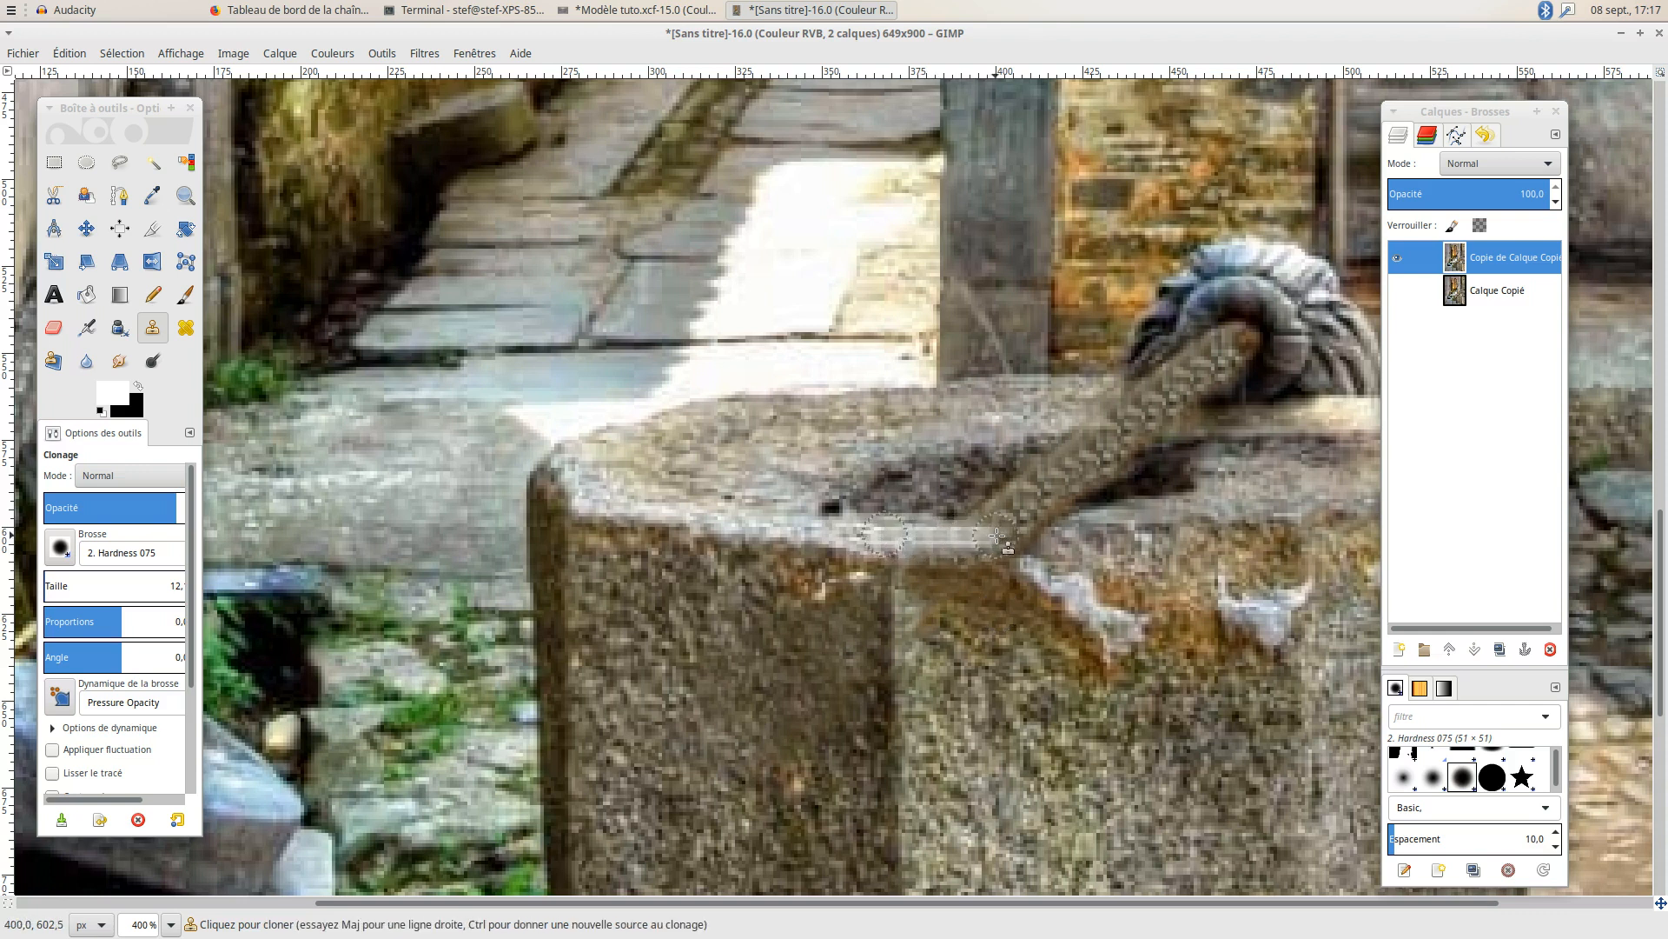
Lower the clone opacity and blend the rebuilt pale rim edge with stone sampled from the rim farther right.
{"action": "left_click", "coordinate": [1100, 530], "text": "ctrl"}
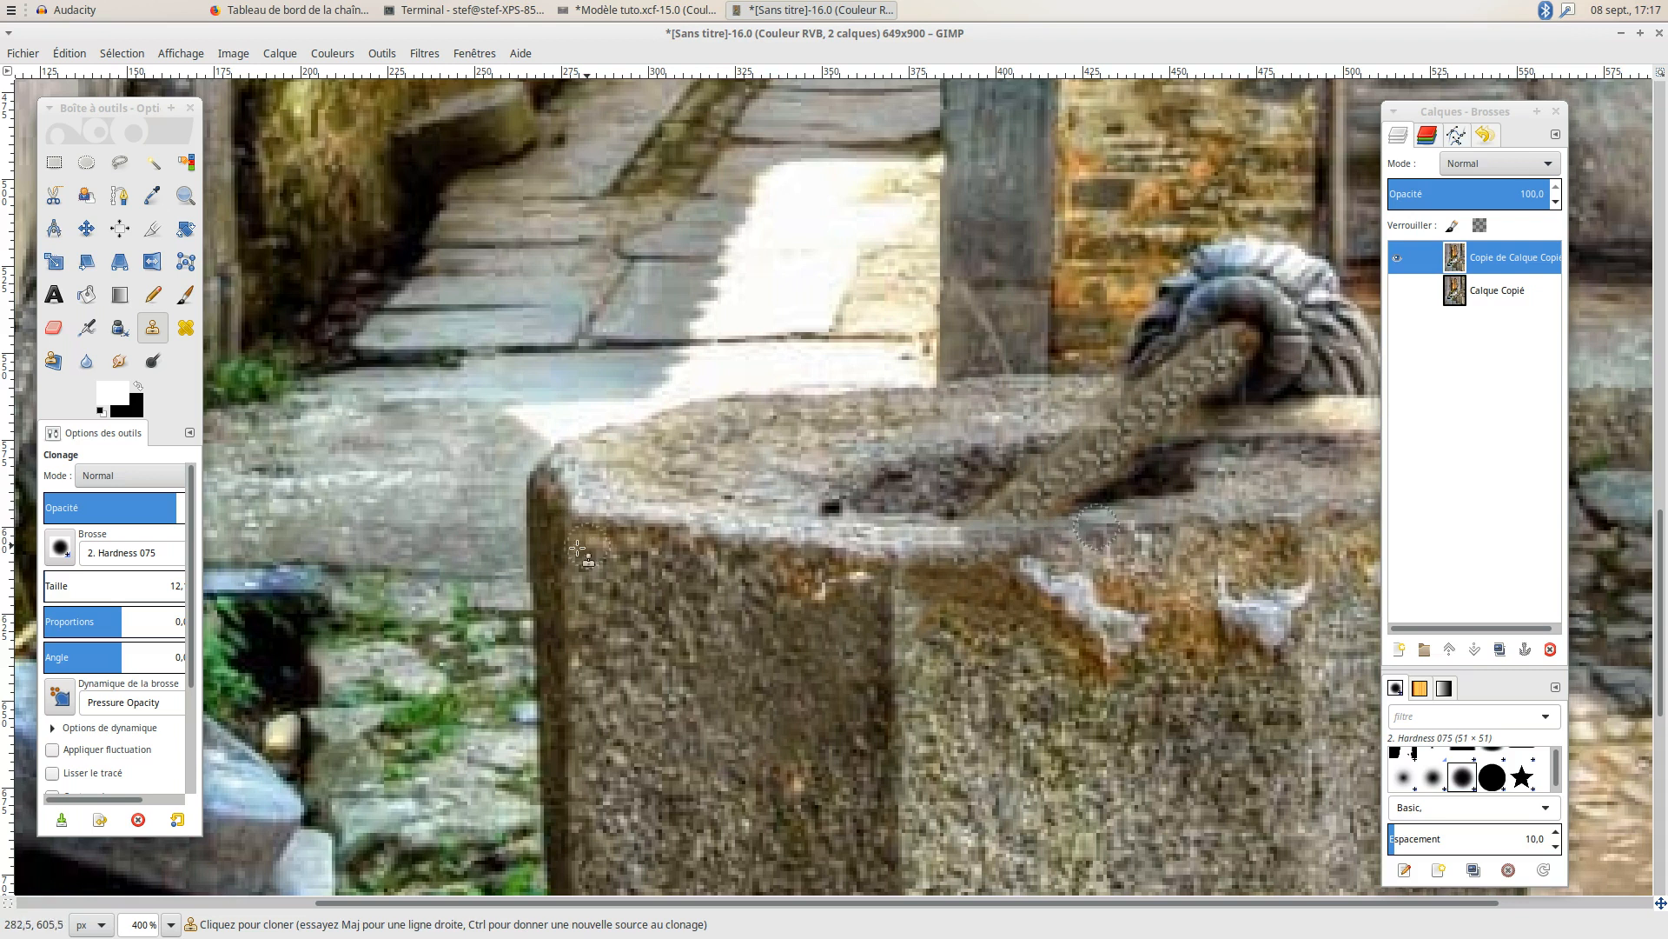
{"action": "left_click", "coordinate": [128, 512]}
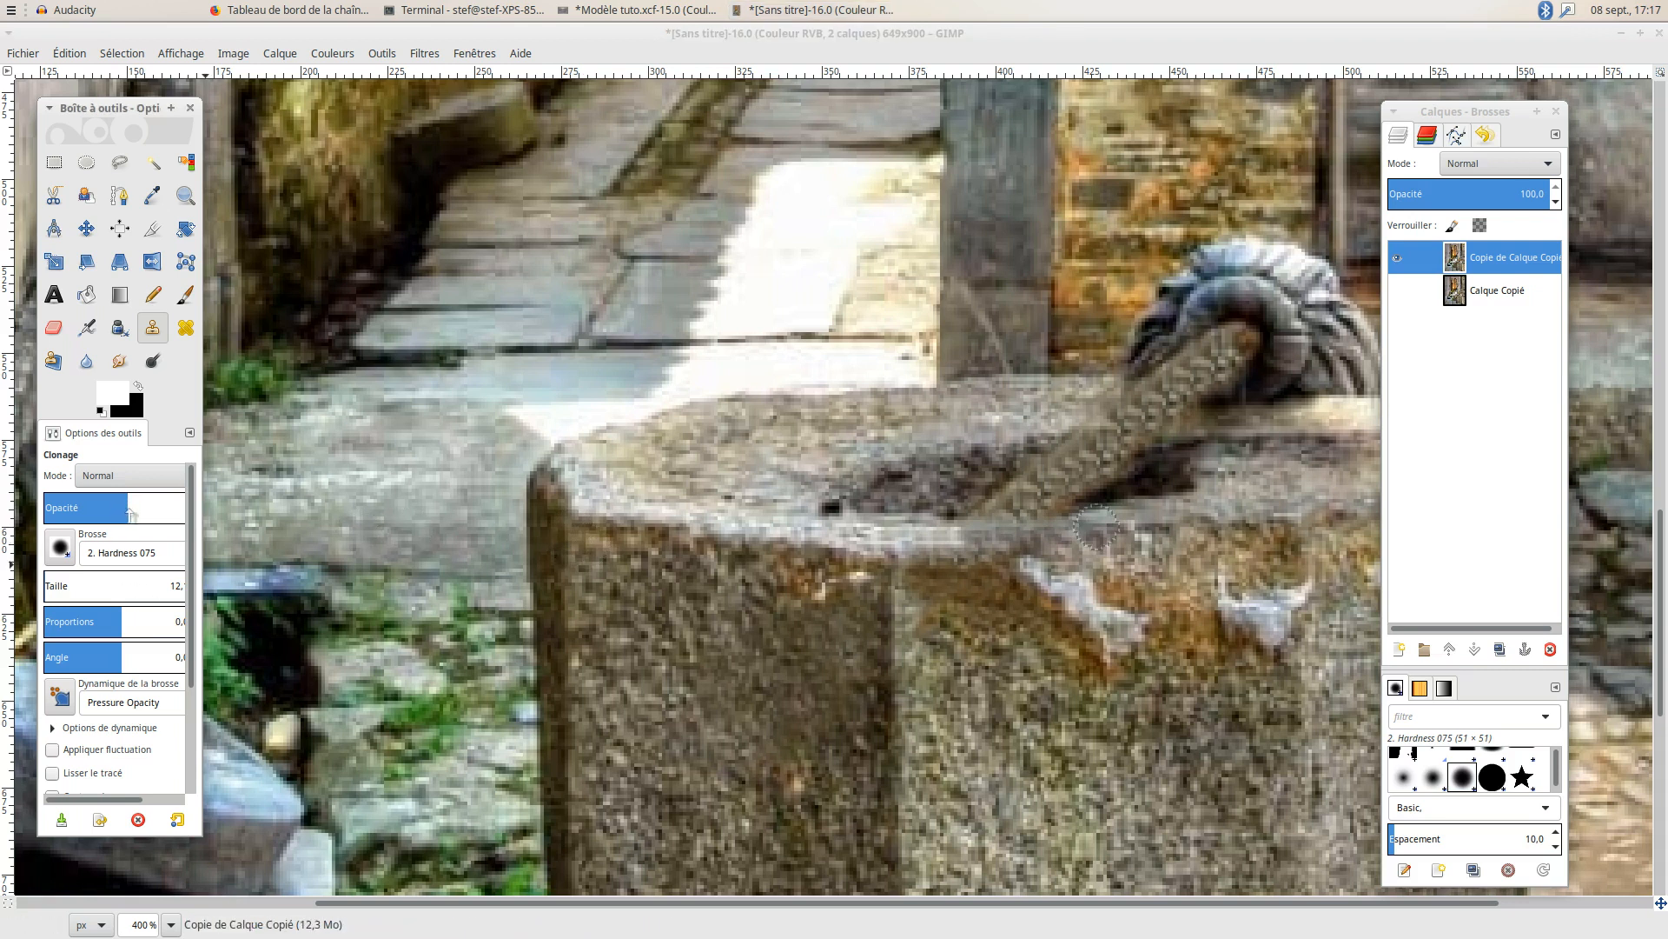
{"action": "left_click", "coordinate": [960, 536]}
{"action": "left_click", "coordinate": [944, 537]}
{"action": "left_click", "coordinate": [916, 540]}
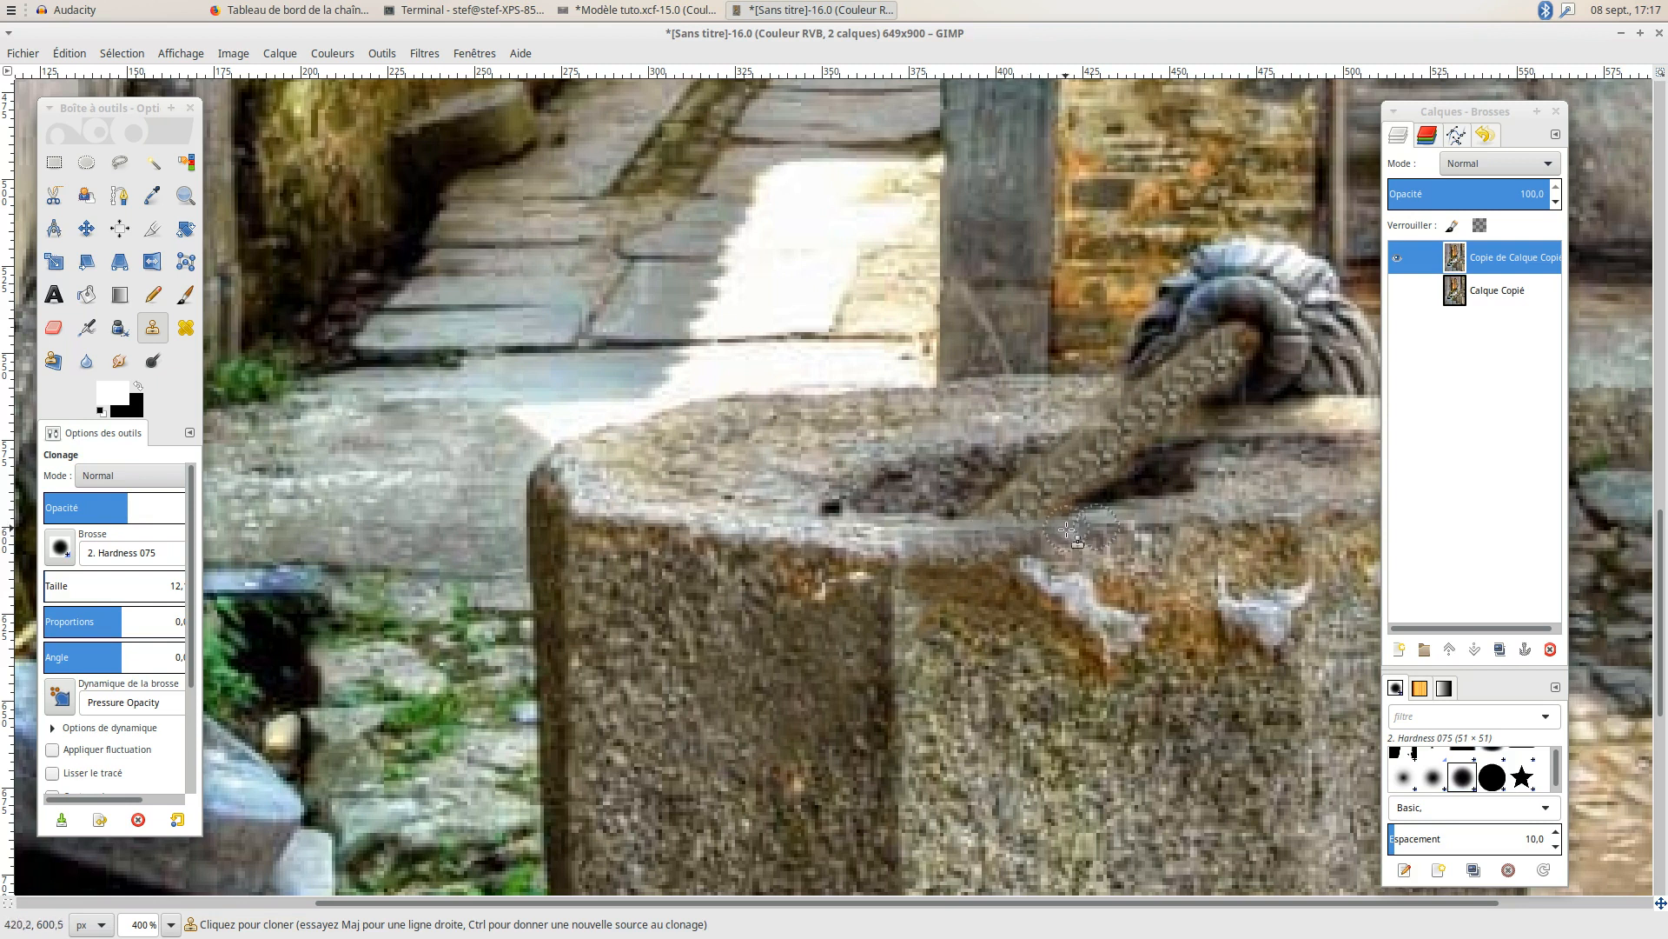
{"action": "left_click", "coordinate": [1097, 530]}
{"action": "key", "text": "minus"}
{"action": "key", "text": "minus"}
{"action": "key", "text": "minus"}
{"action": "key", "text": "minus"}
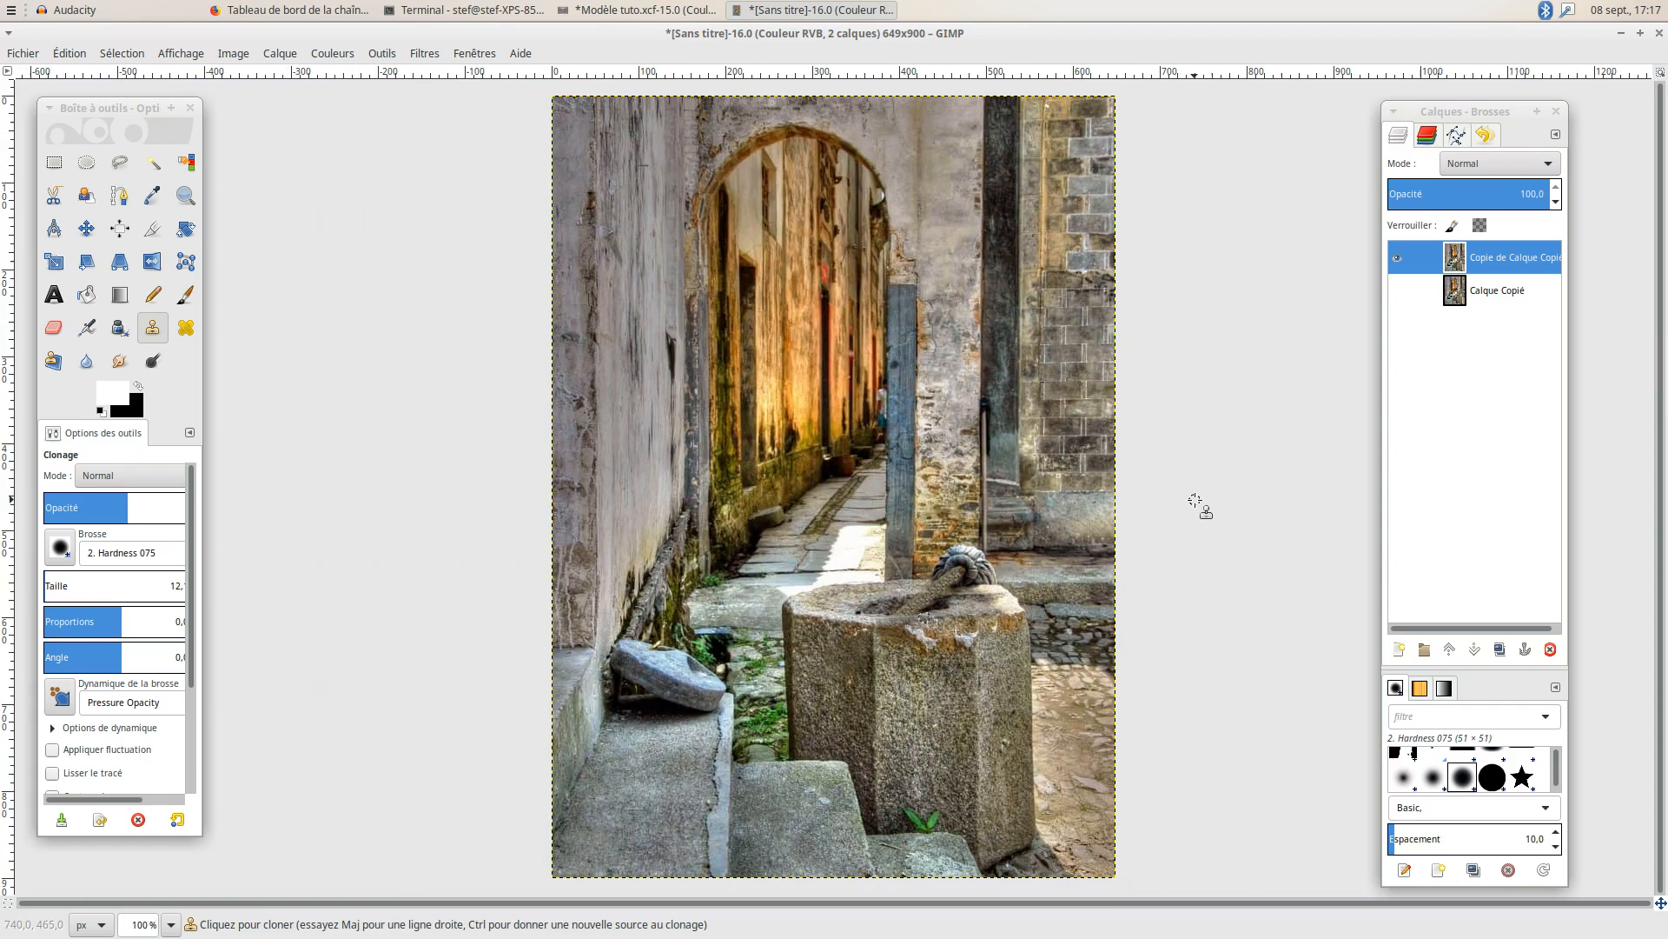
Raise the clone opacity and cover the lower part of the handle with dark stone sampled beside it in the block's hollow.
{"action": "left_click", "coordinate": [54, 162]}
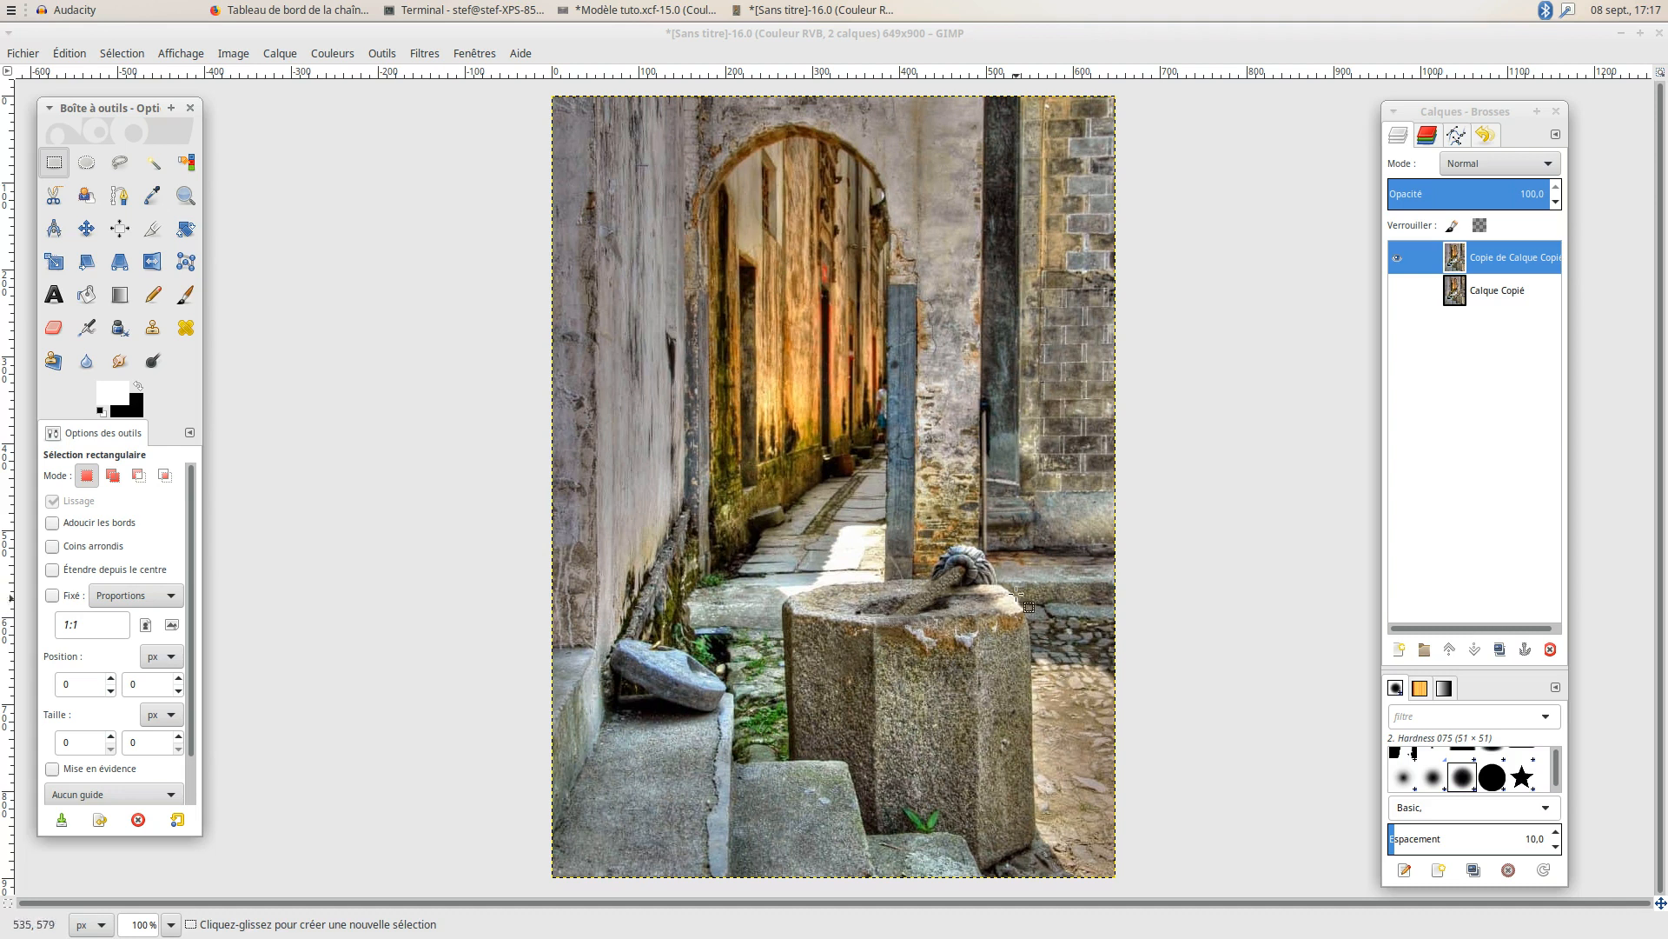
{"action": "scroll", "coordinate": [990, 589], "scroll_direction": "up", "scroll_amount": 4}
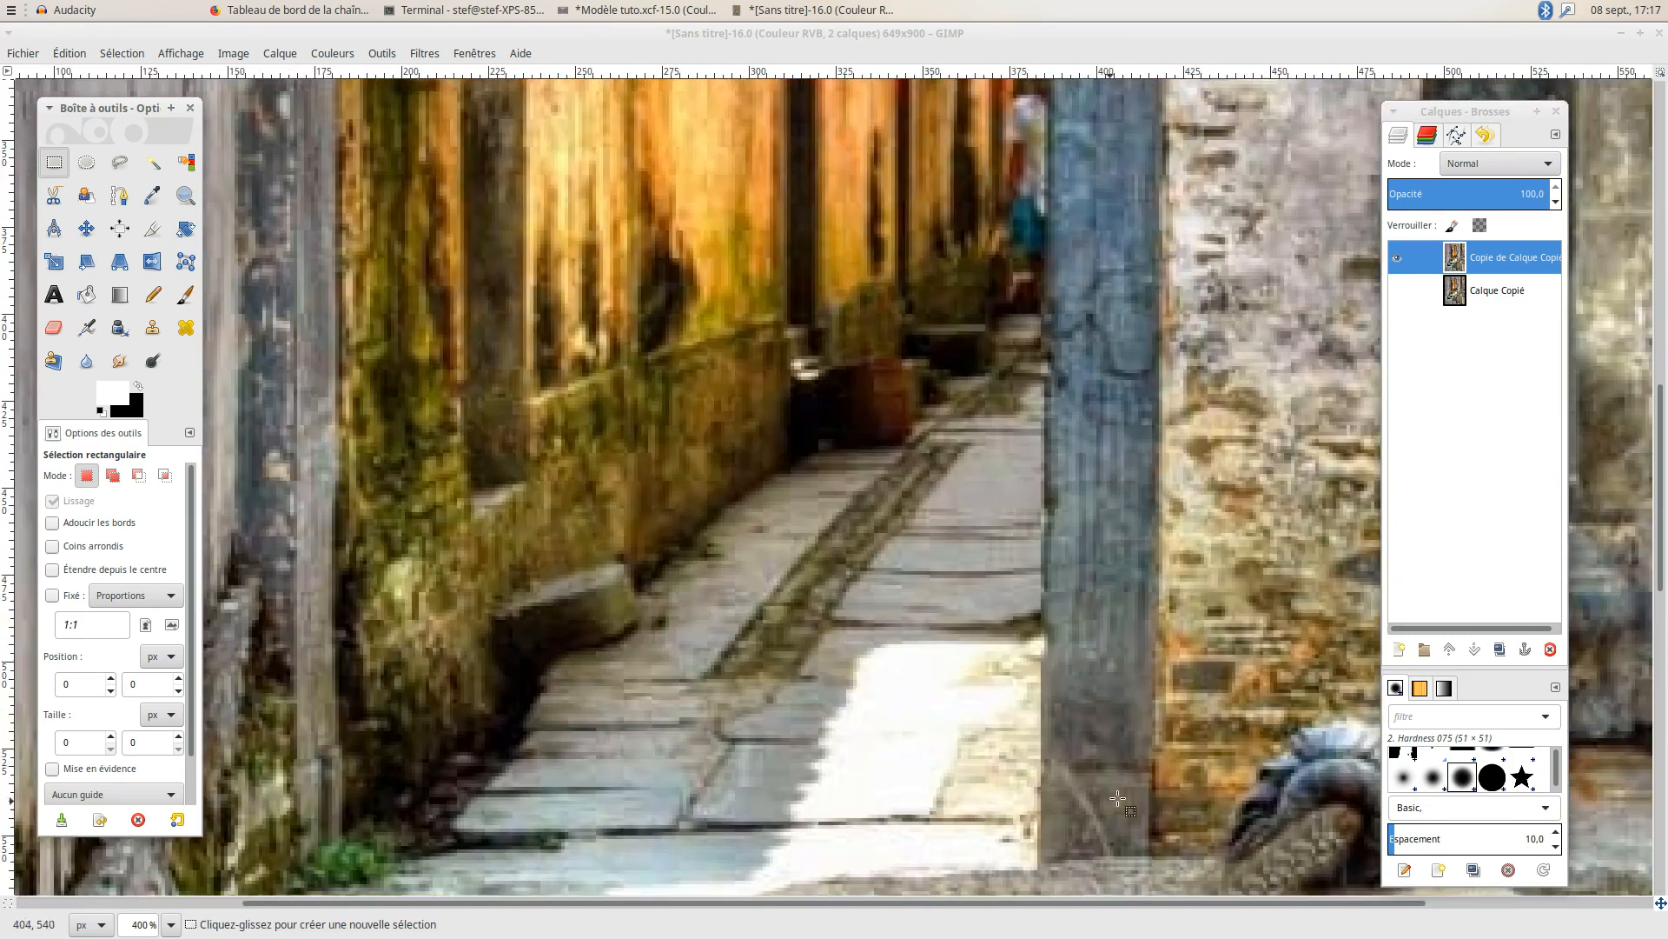
{"action": "left_click_drag", "start_coordinate": [1662, 436], "coordinate": [1662, 564]}
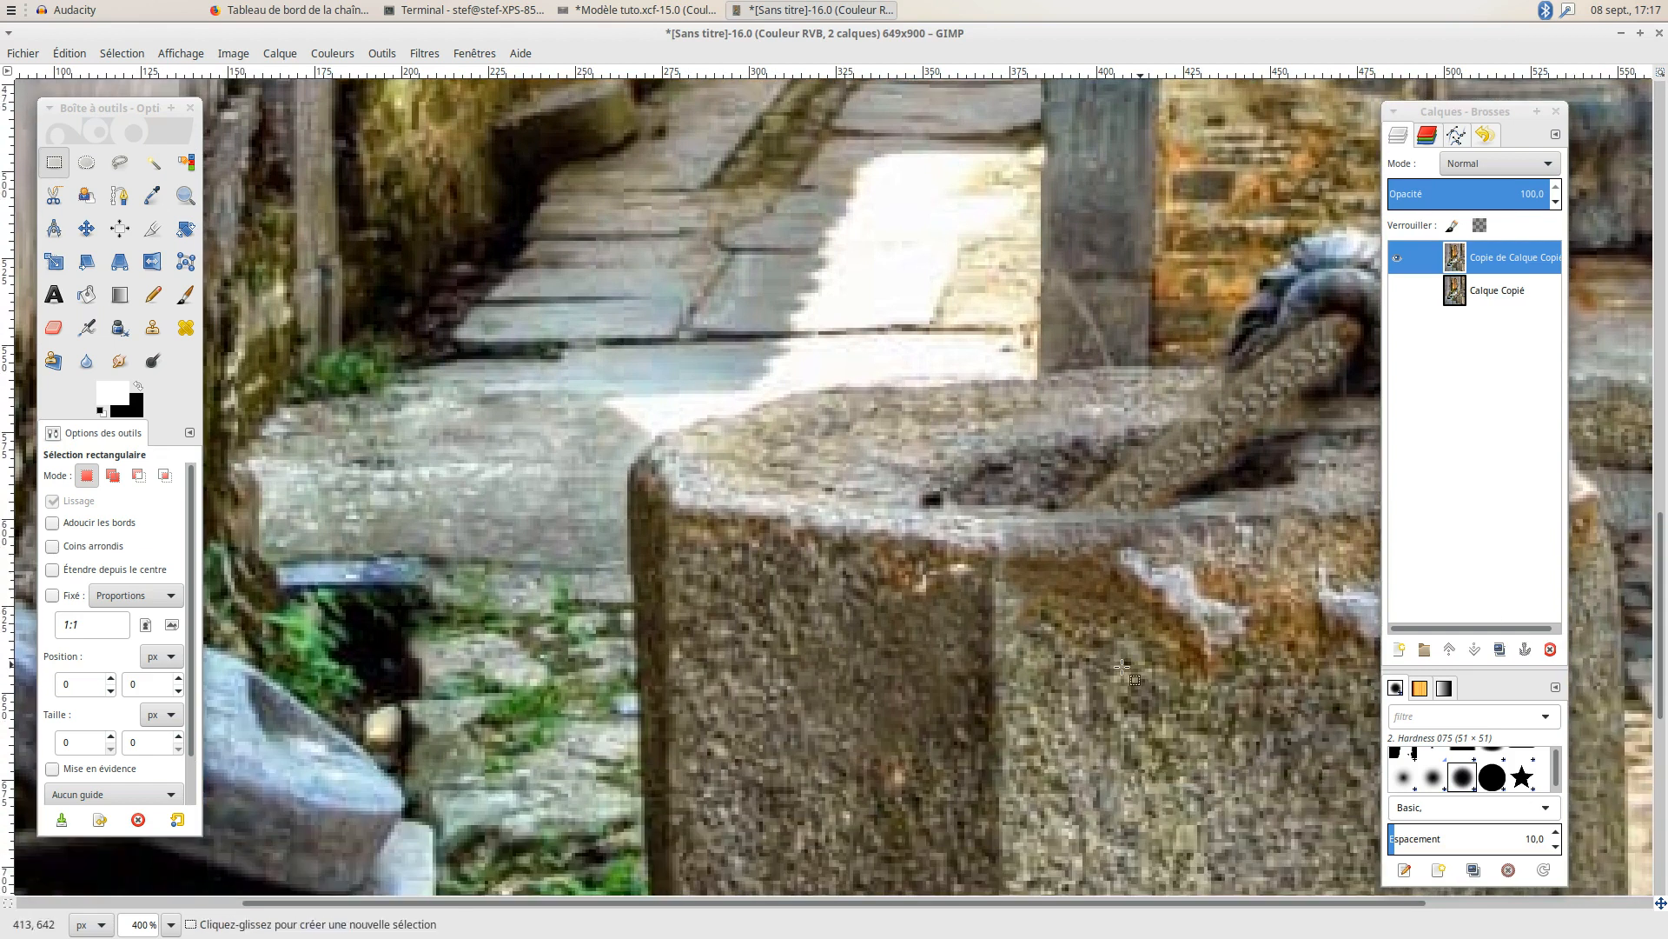
{"action": "left_click_drag", "start_coordinate": [1051, 900], "coordinate": [1222, 900]}
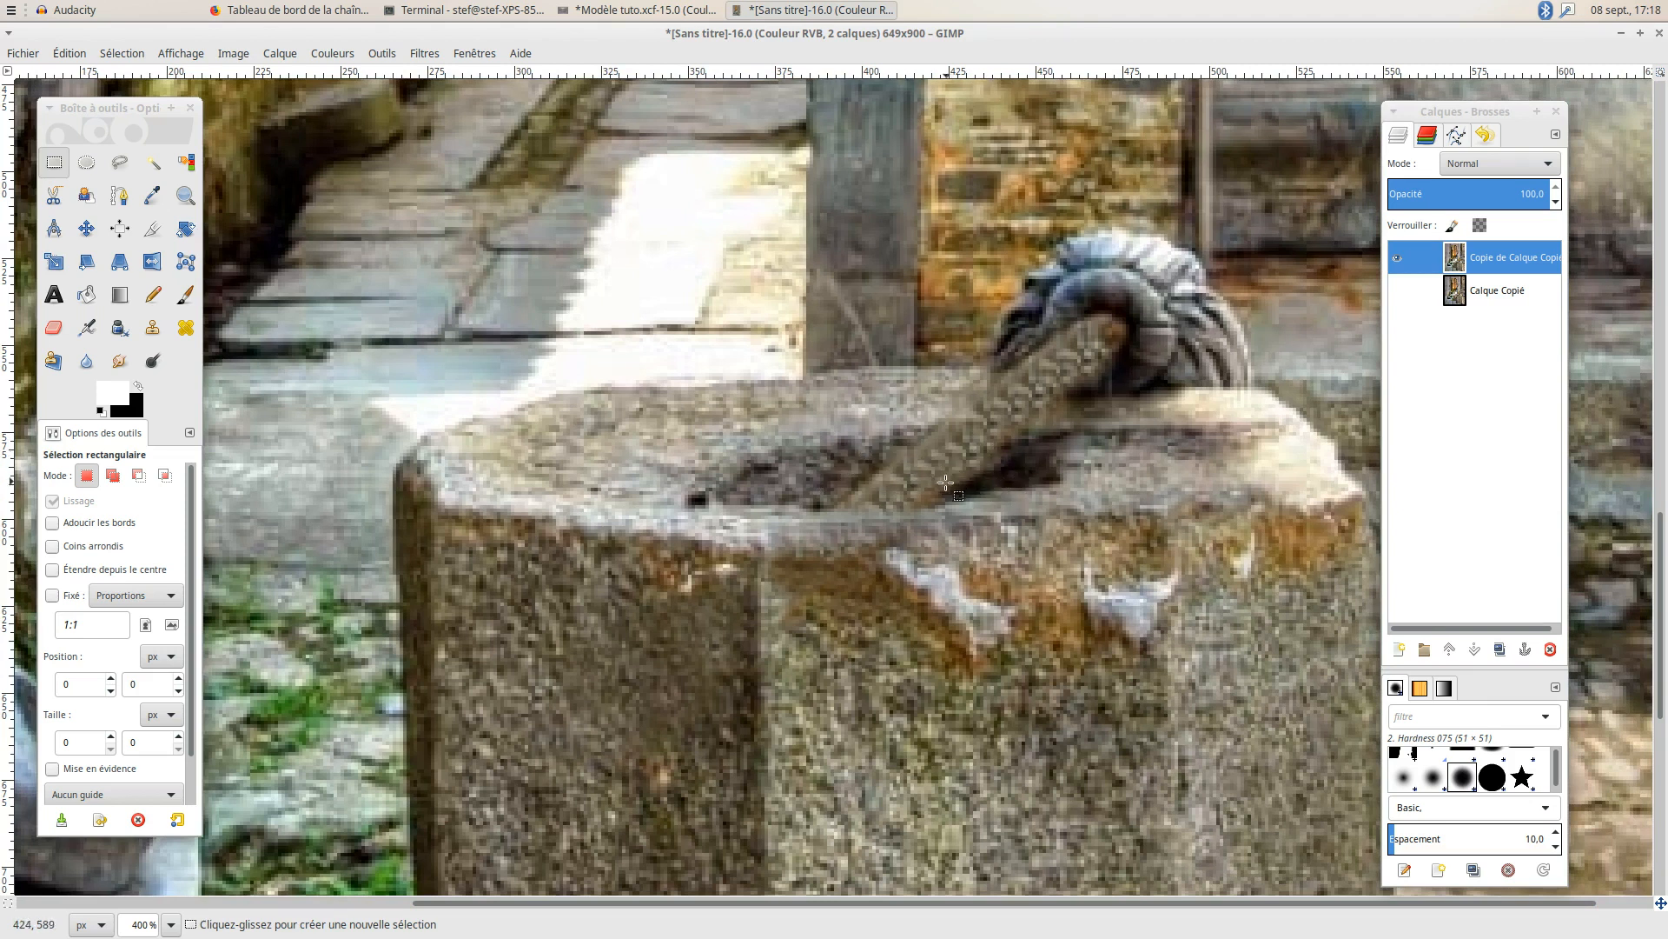
{"action": "left_click", "coordinate": [149, 330]}
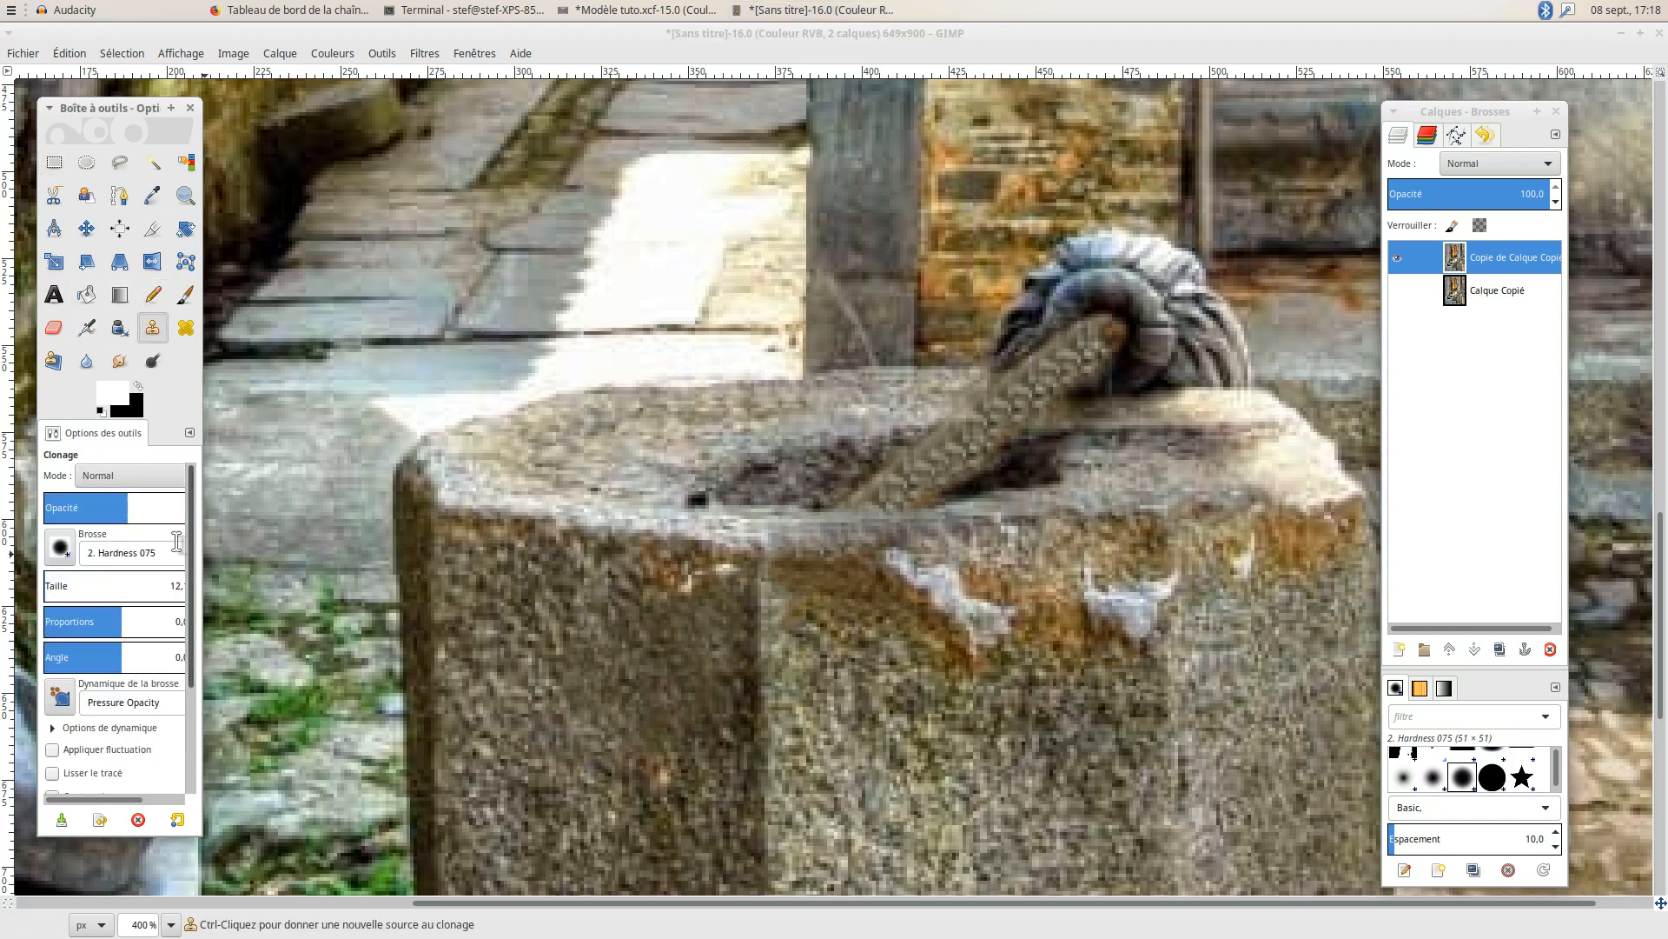
{"action": "left_click_drag", "start_coordinate": [164, 511], "coordinate": [176, 510]}
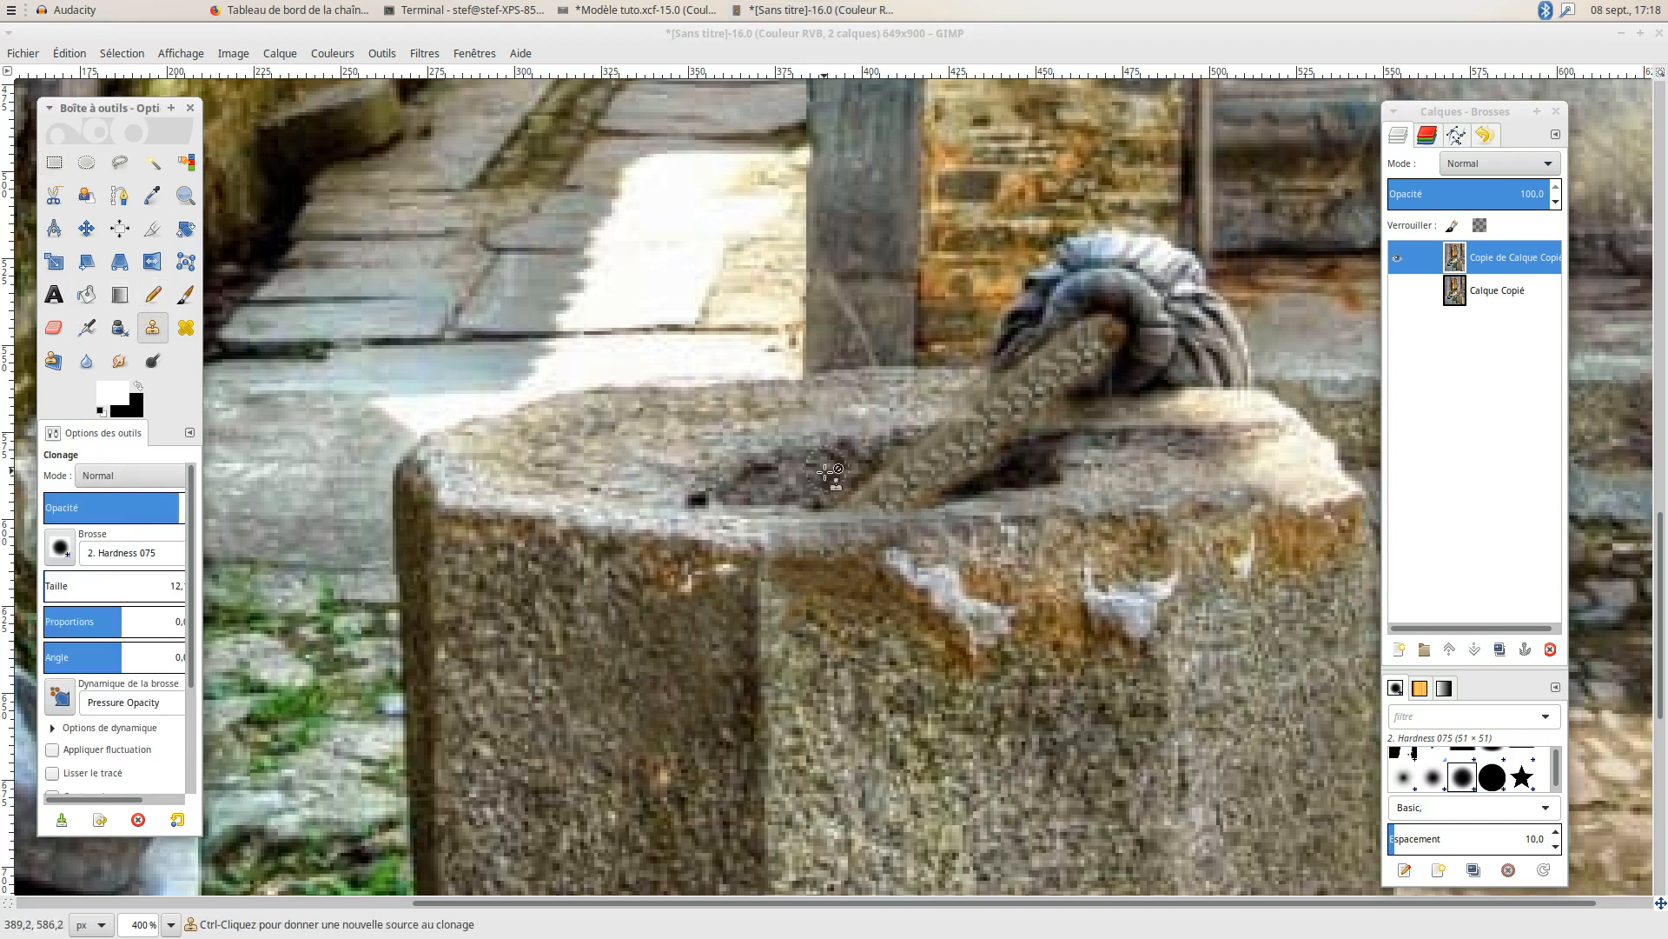
{"action": "left_click", "coordinate": [806, 472], "text": "ctrl"}
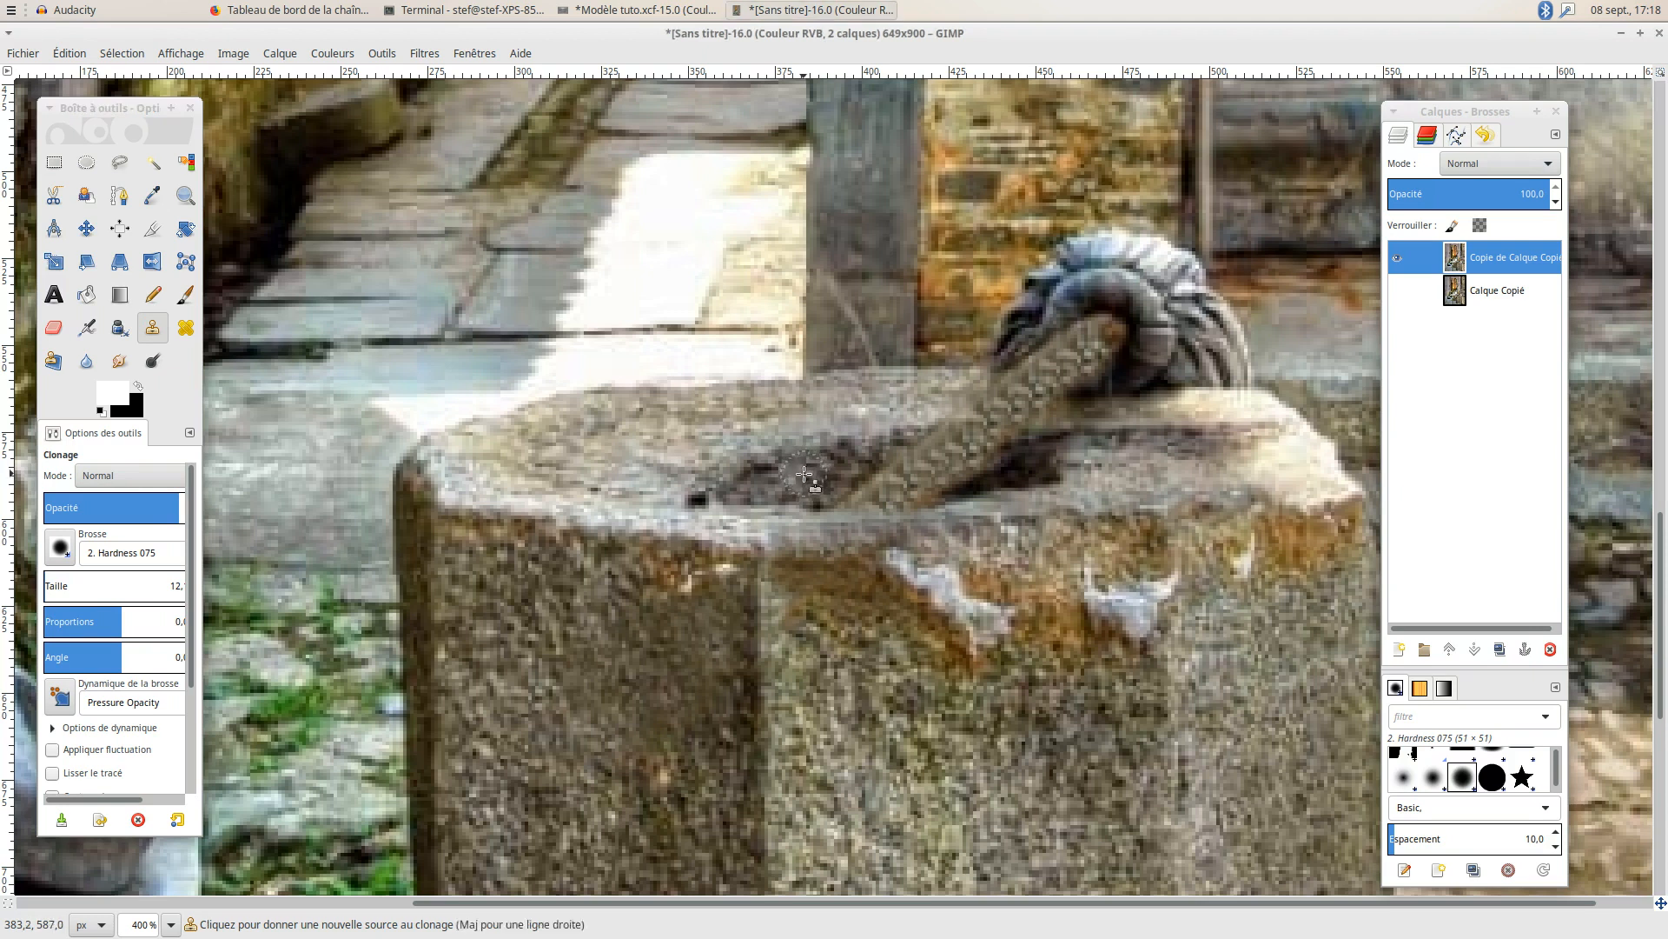
{"action": "left_click", "coordinate": [853, 492]}
{"action": "left_click", "coordinate": [866, 486]}
{"action": "left_click", "coordinate": [892, 486]}
{"action": "mouse_move", "coordinate": [934, 482]}
{"action": "left_mouse_down"}
{"action": "mouse_move", "coordinate": [996, 454]}
{"action": "mouse_move", "coordinate": [921, 454]}
{"action": "mouse_move", "coordinate": [998, 456]}
{"action": "left_mouse_up"}
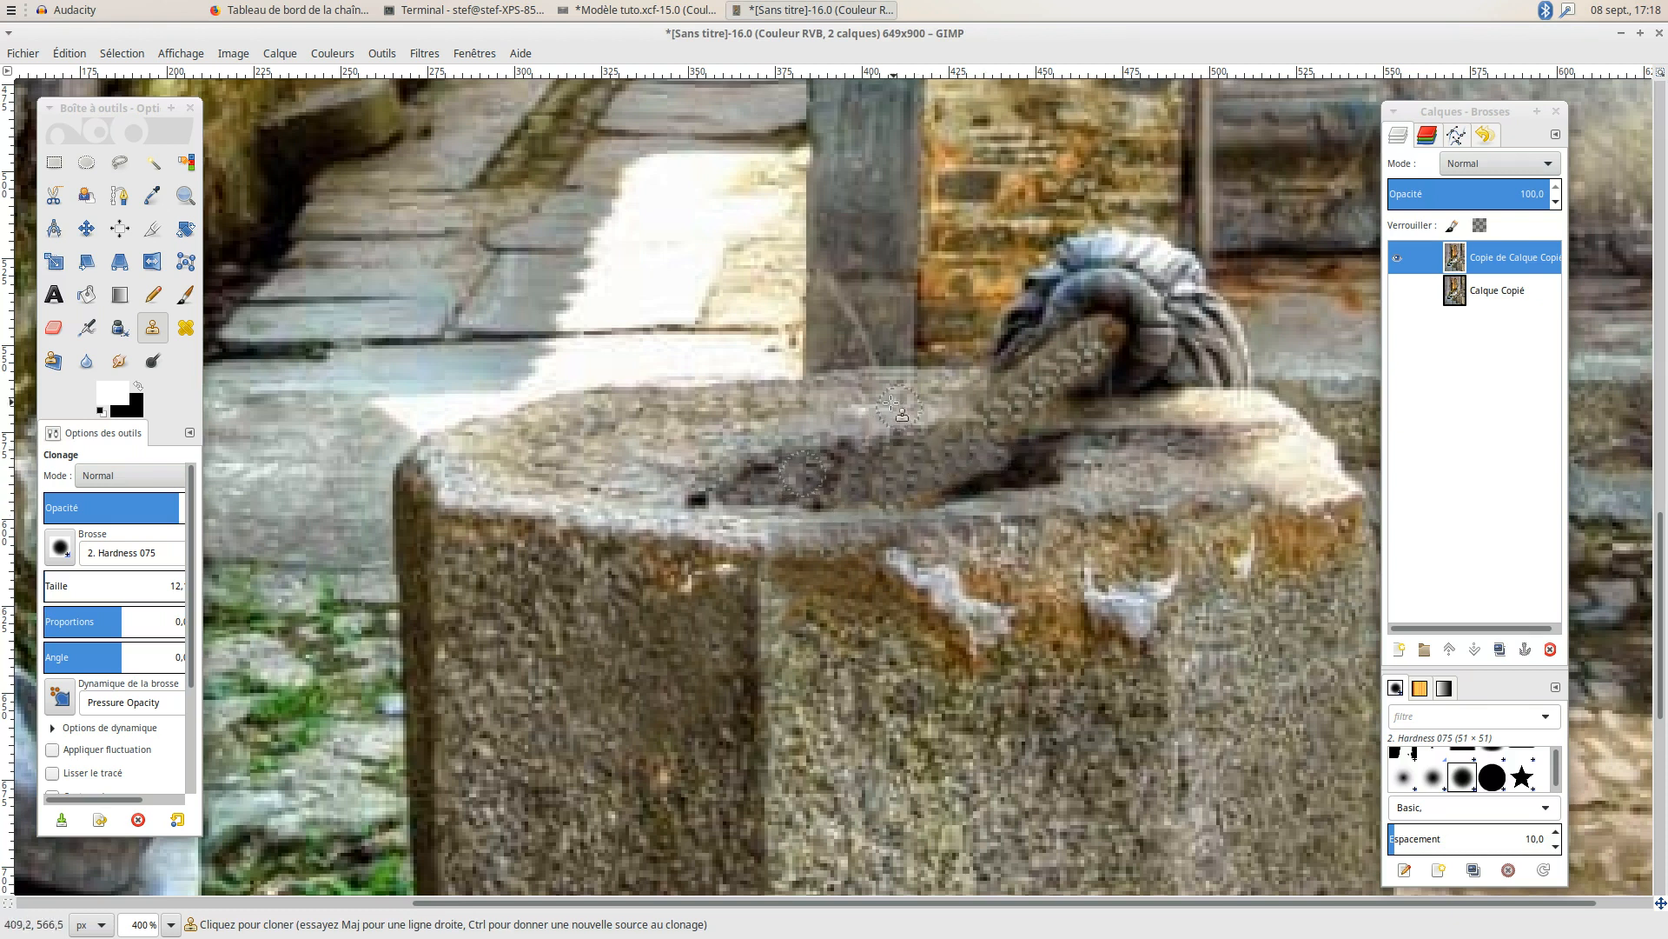
Clone the block's back rim stone over the upper part of the handle, up to the rope knot.
{"action": "mouse_move", "coordinate": [1030, 404]}
{"action": "left_mouse_down"}
{"action": "mouse_move", "coordinate": [1067, 420]}
{"action": "mouse_move", "coordinate": [957, 404]}
{"action": "mouse_move", "coordinate": [1059, 426]}
{"action": "mouse_move", "coordinate": [1059, 451]}
{"action": "mouse_move", "coordinate": [932, 387]}
{"action": "left_mouse_up"}
{"action": "left_click", "coordinate": [893, 402], "text": "ctrl"}
{"action": "left_click", "coordinate": [931, 397], "text": "ctrl"}
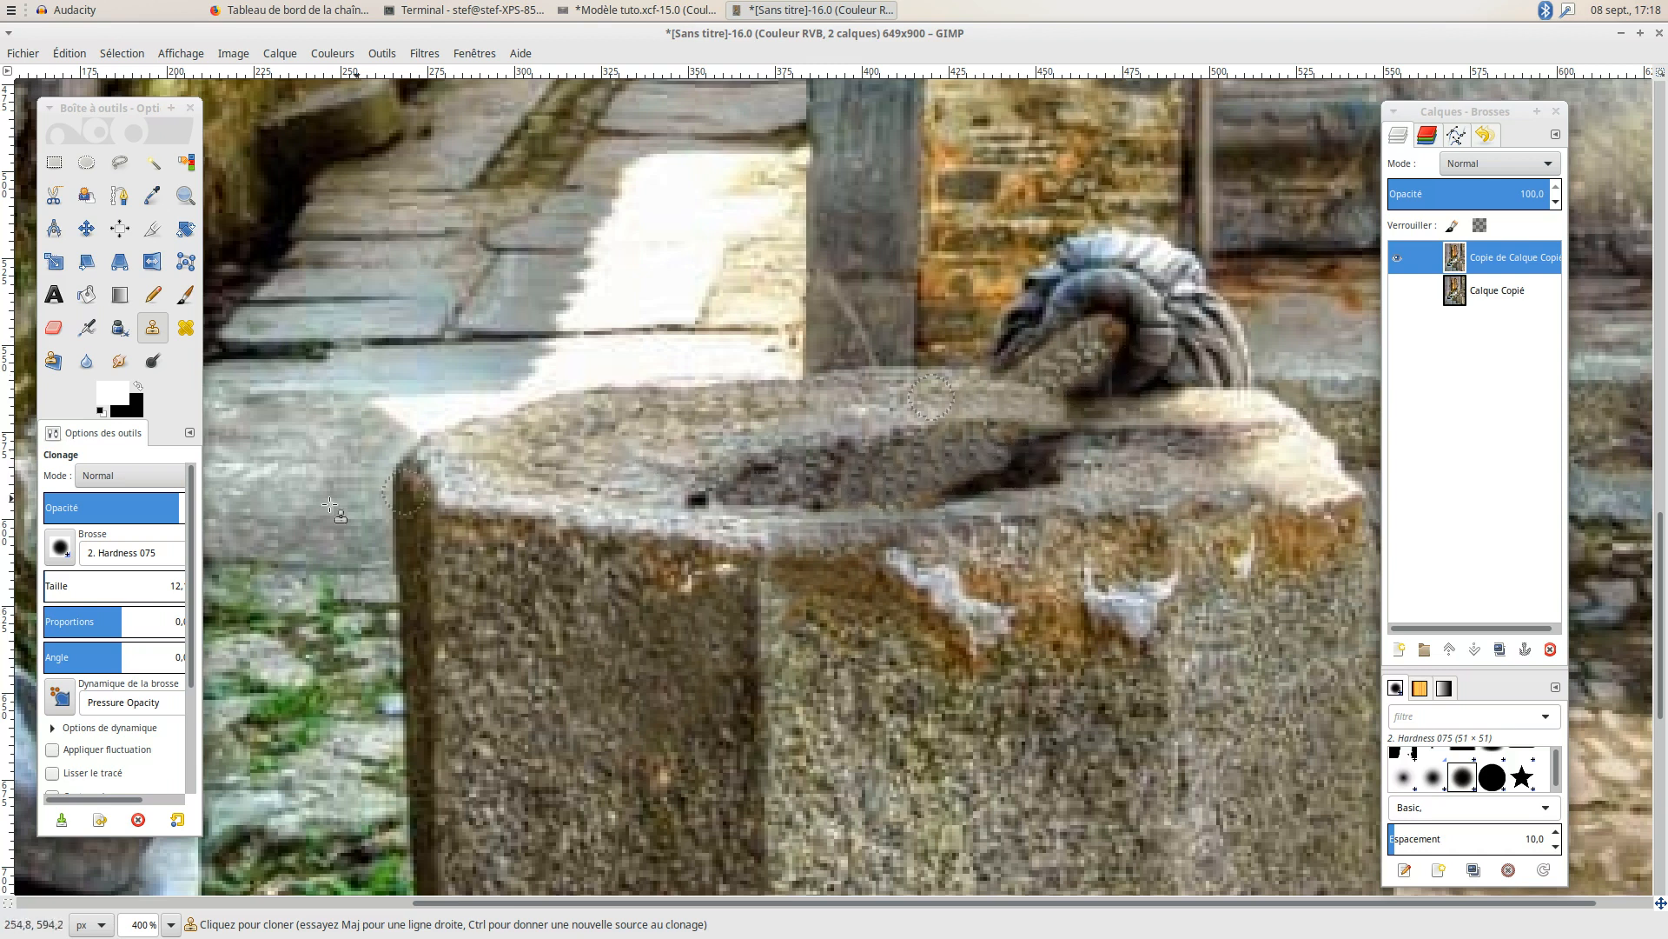
Shrink the brush to about 6.5, lower the clone opacity and extend the hollow's dark shadow leftward.
{"action": "left_click_drag", "start_coordinate": [48, 585], "coordinate": [171, 586]}
{"action": "left_click", "coordinate": [167, 507]}
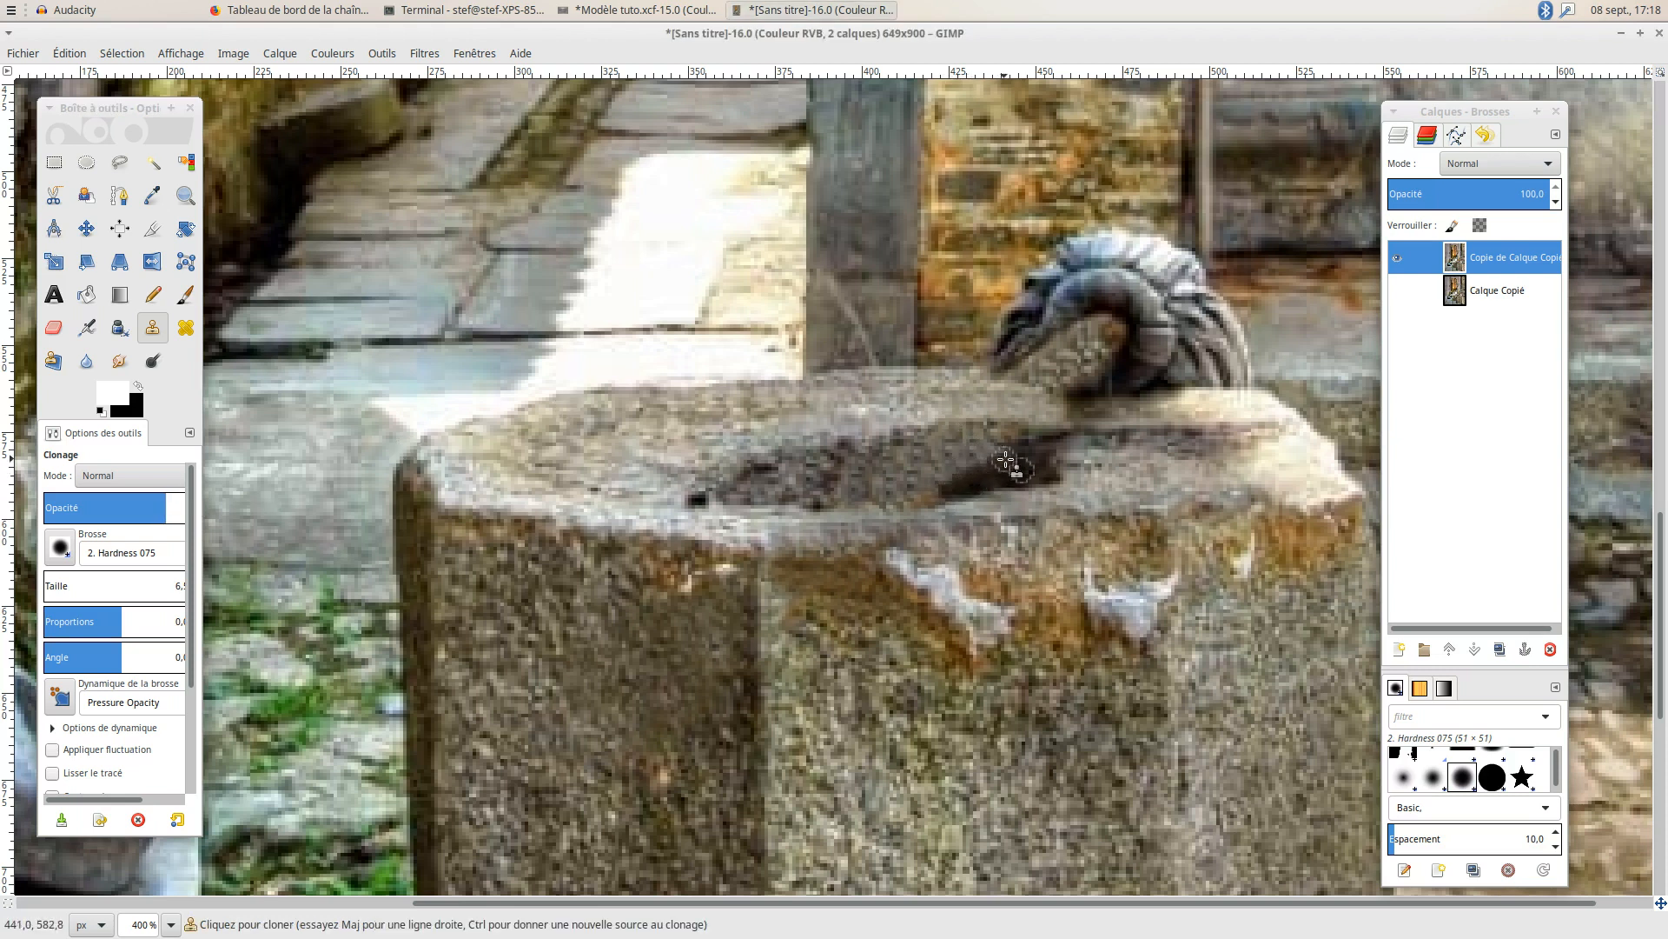
{"action": "left_click_drag", "start_coordinate": [141, 508], "coordinate": [129, 508]}
{"action": "mouse_move", "coordinate": [965, 476]}
{"action": "left_mouse_down"}
{"action": "mouse_move", "coordinate": [1018, 434]}
{"action": "mouse_move", "coordinate": [1043, 442]}
{"action": "mouse_move", "coordinate": [994, 449]}
{"action": "mouse_move", "coordinate": [918, 507]}
{"action": "left_mouse_up"}
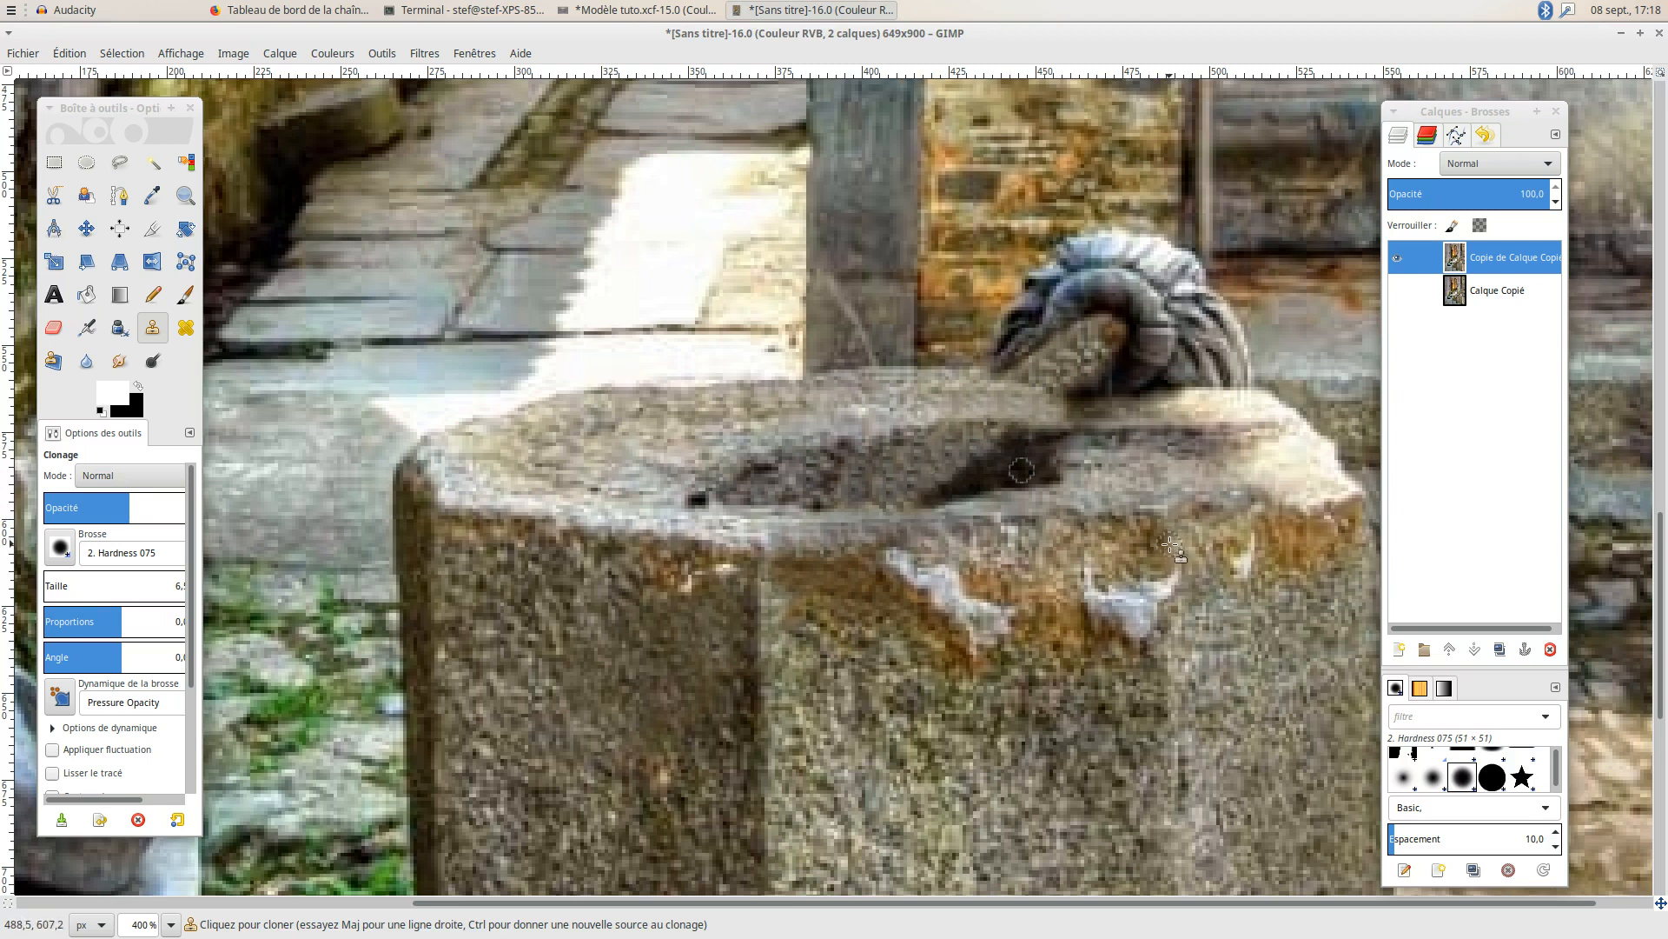
Enlarge the brush to about 17, raise the clone opacity and fill the hollow's right part with dark stone from its left part.
{"action": "scroll", "coordinate": [1172, 546], "scroll_direction": "down", "scroll_amount": 3, "text": "ctrl"}
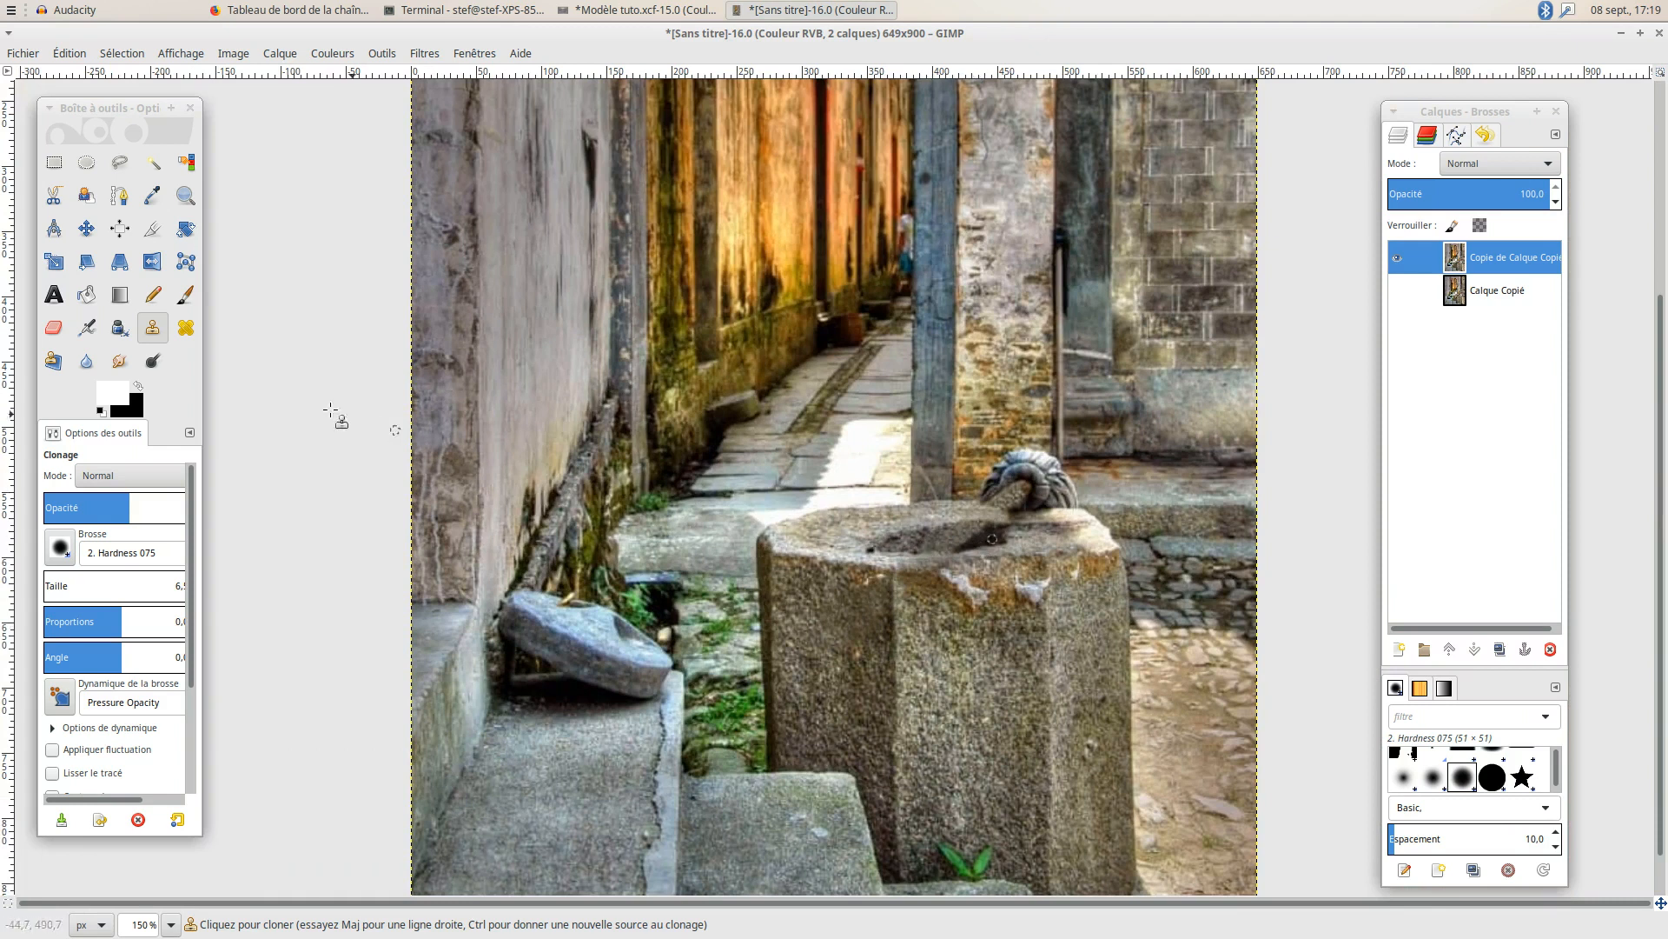
{"action": "left_click", "coordinate": [56, 586]}
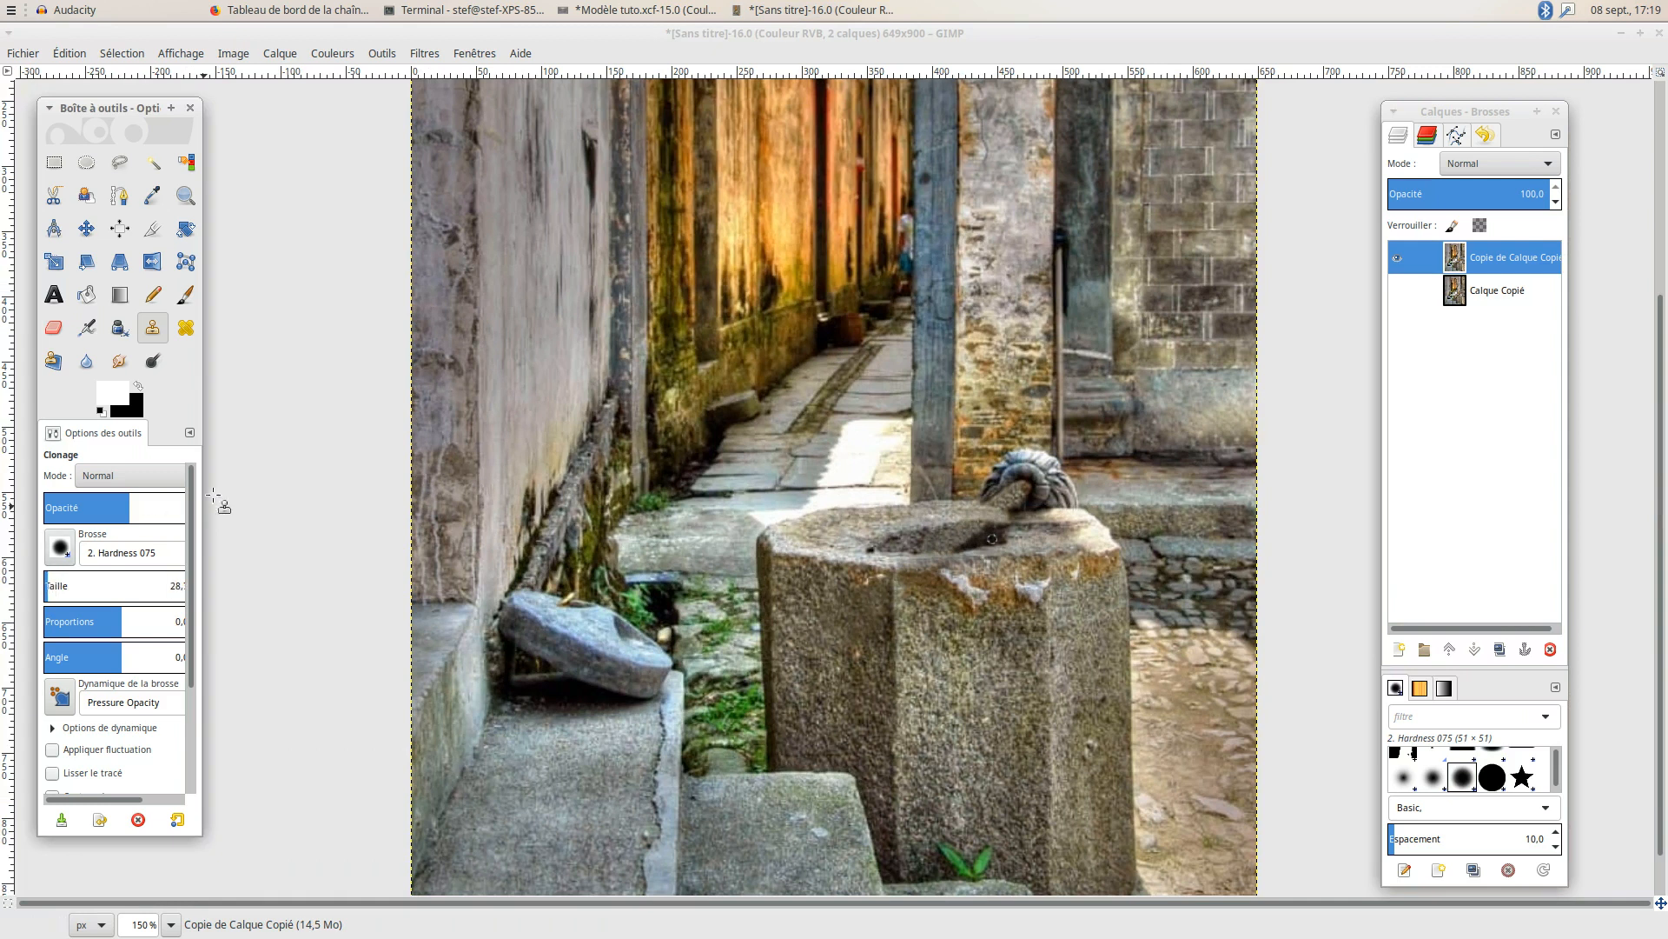
{"action": "left_click", "coordinate": [165, 511]}
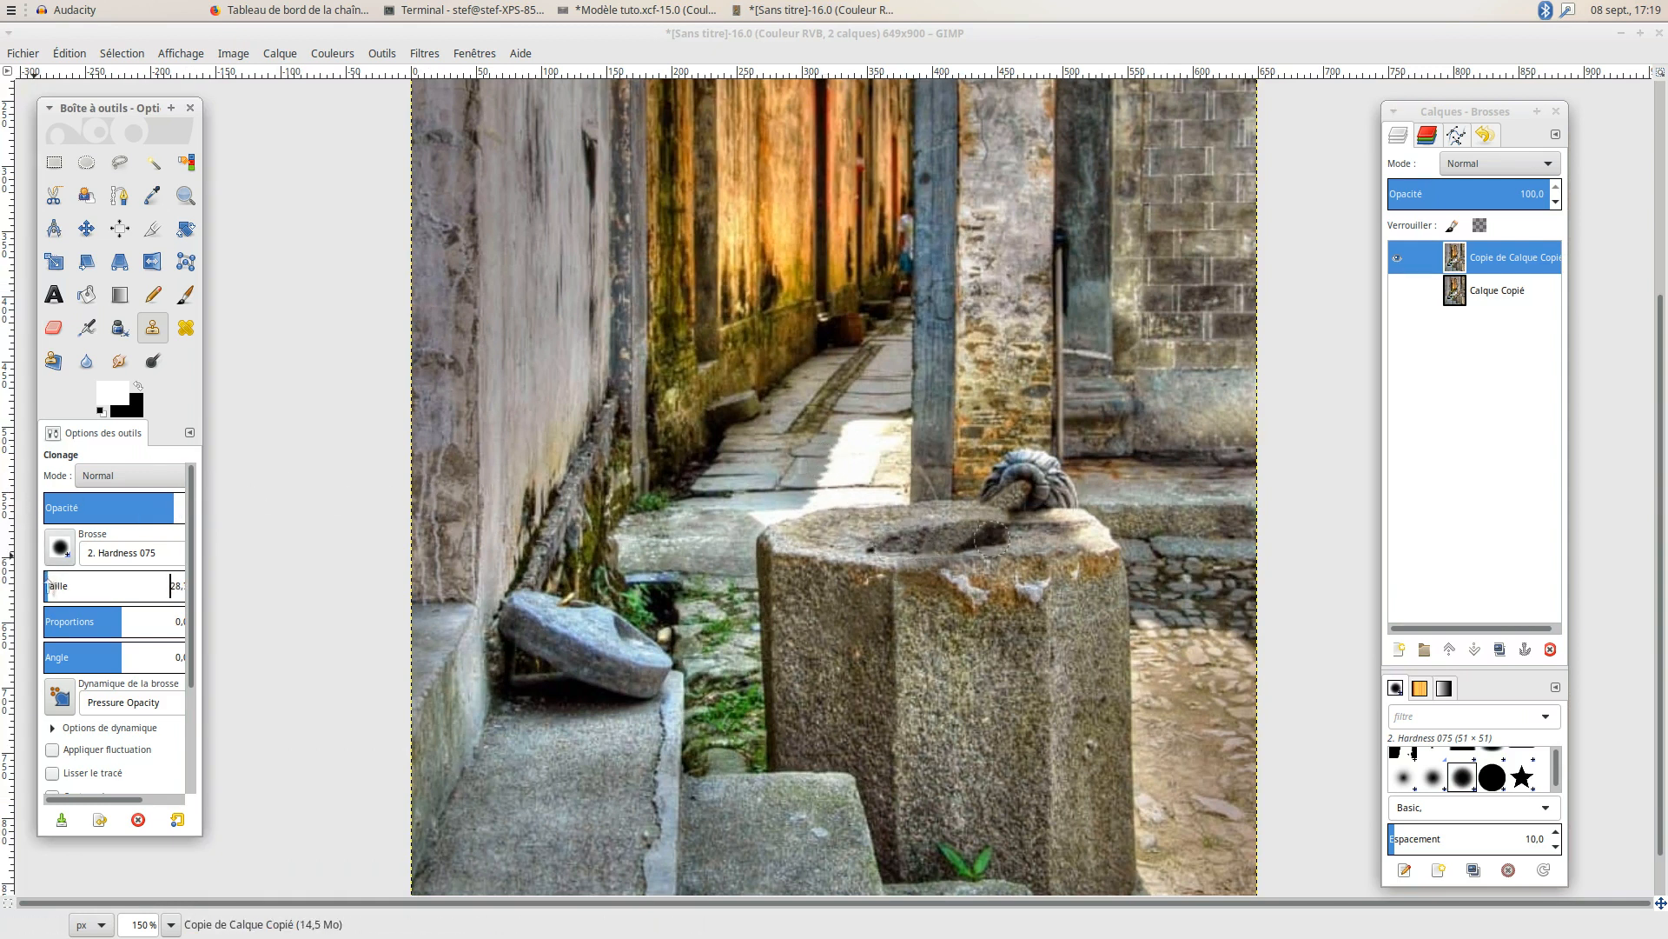
{"action": "left_click", "coordinate": [931, 540]}
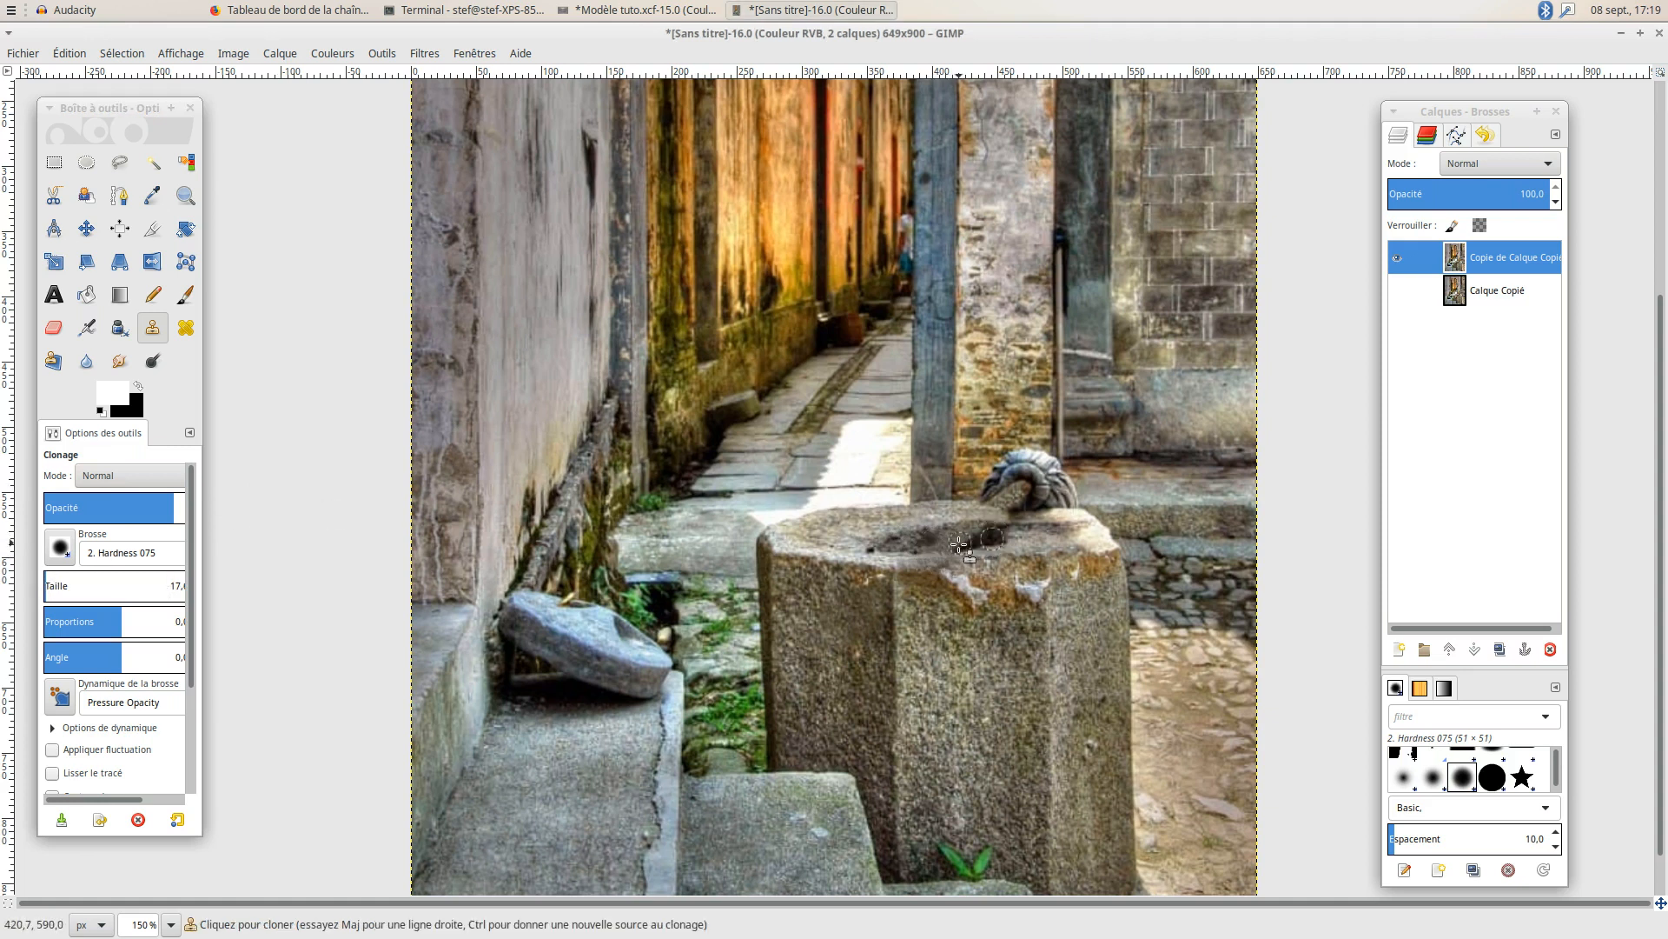
{"action": "scroll", "coordinate": [959, 544], "scroll_direction": "up", "scroll_amount": 3}
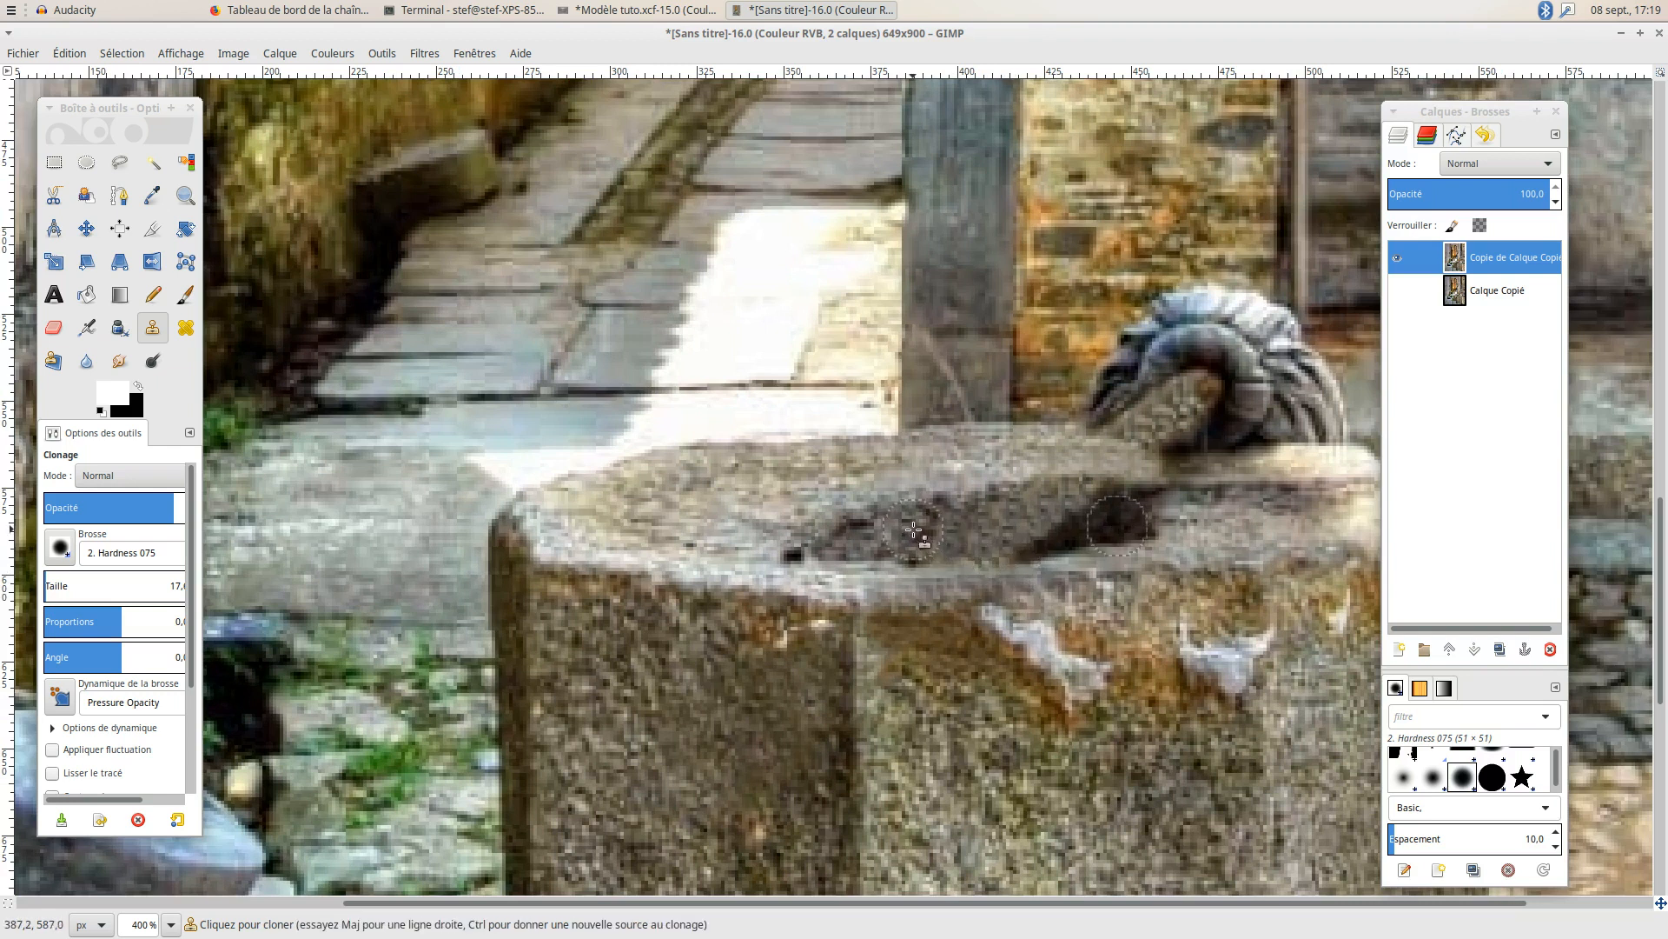
{"action": "left_click", "coordinate": [909, 532], "text": "ctrl"}
{"action": "left_click", "coordinate": [1011, 531]}
{"action": "left_click", "coordinate": [1040, 531]}
{"action": "left_click", "coordinate": [1023, 541]}
{"action": "left_click_drag", "start_coordinate": [1025, 542], "coordinate": [1119, 522]}
{"action": "left_click", "coordinate": [1099, 524]}
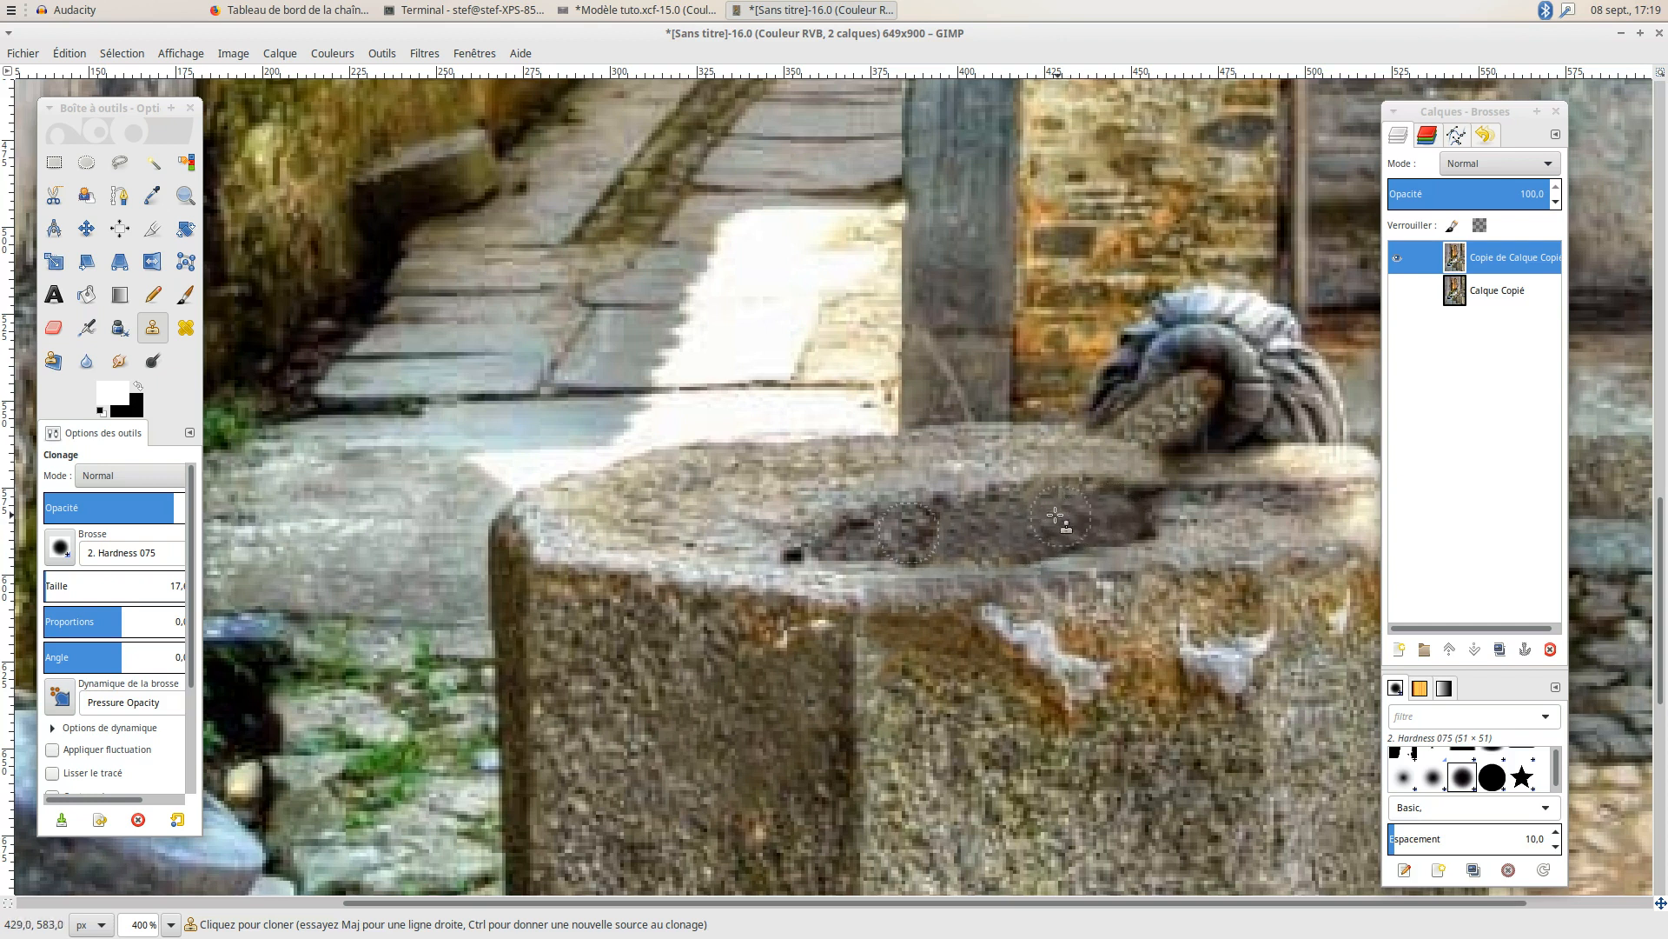
Sample the hollow's back edge and clone it at full opacity along the rim below the rope knot.
{"action": "left_click", "coordinate": [906, 506], "text": "ctrl"}
{"action": "left_click", "coordinate": [965, 498], "text": "ctrl"}
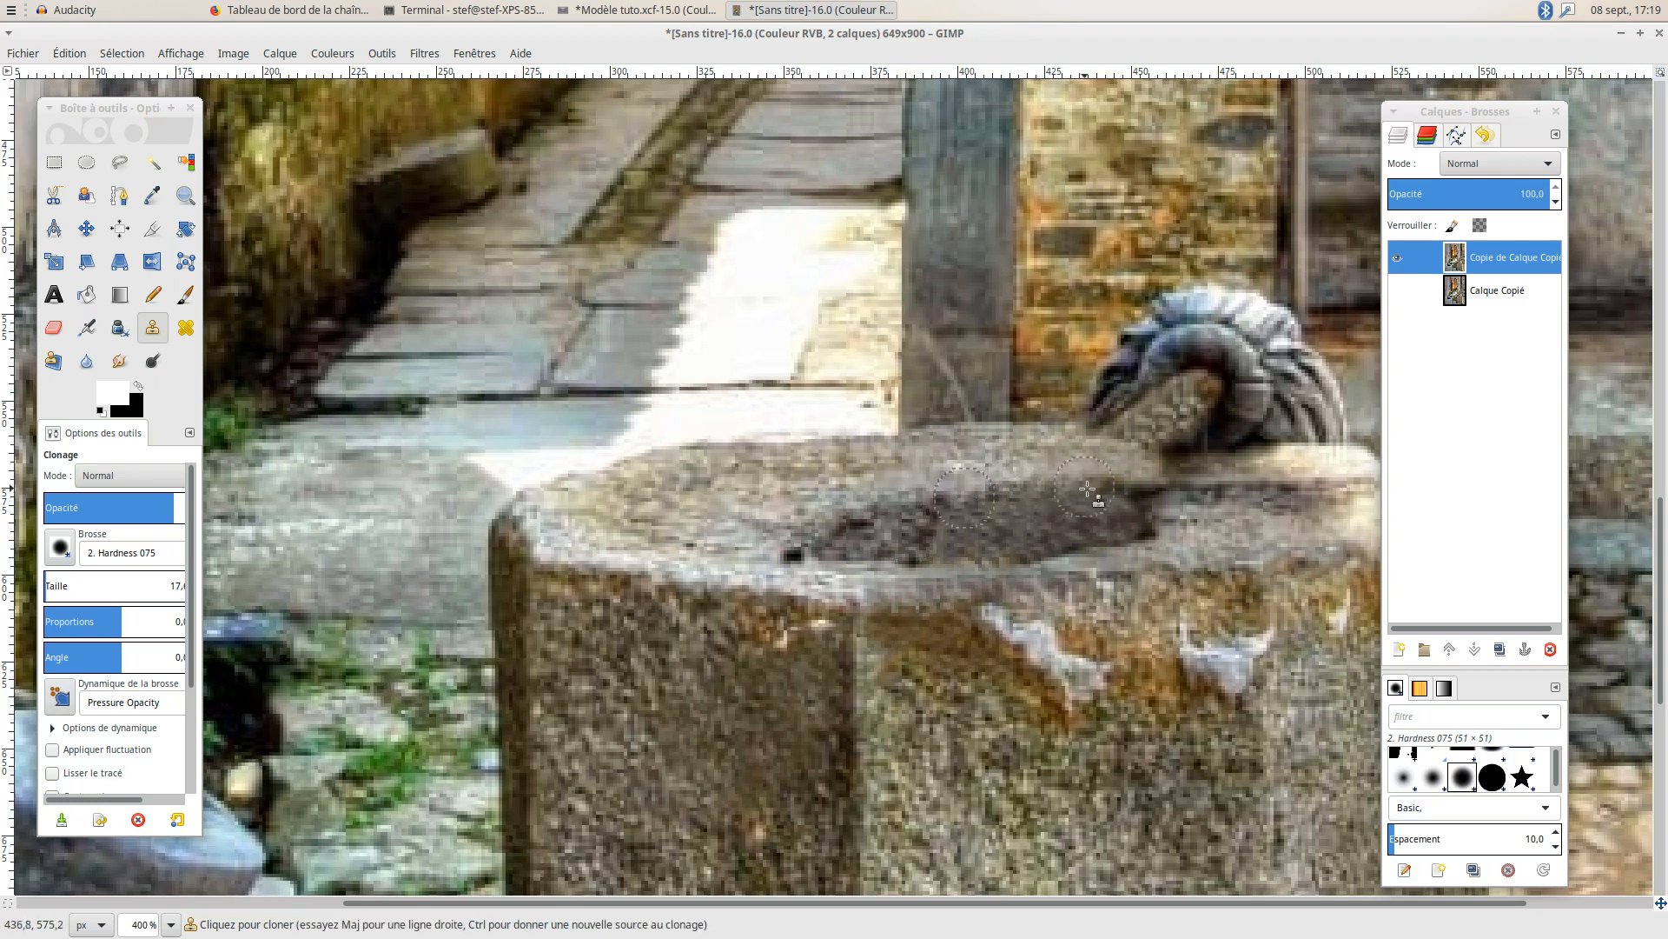
{"action": "left_click", "coordinate": [937, 502], "text": "ctrl"}
{"action": "left_click_drag", "start_coordinate": [174, 511], "coordinate": [214, 511]}
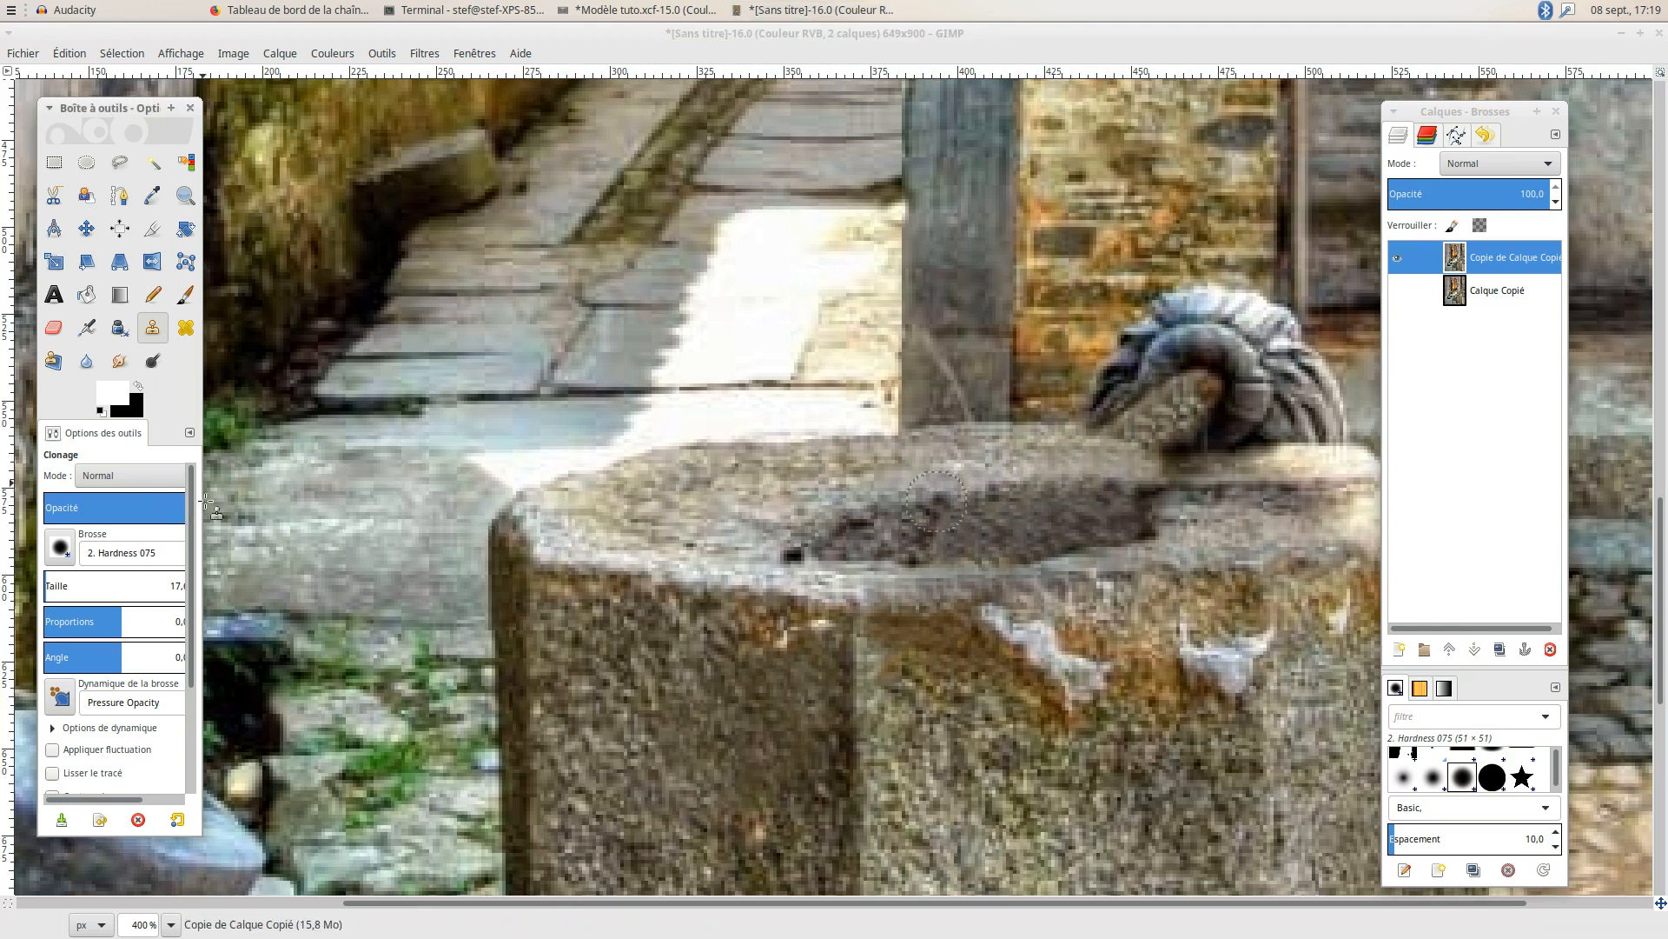
{"action": "left_click", "coordinate": [941, 498], "text": "ctrl"}
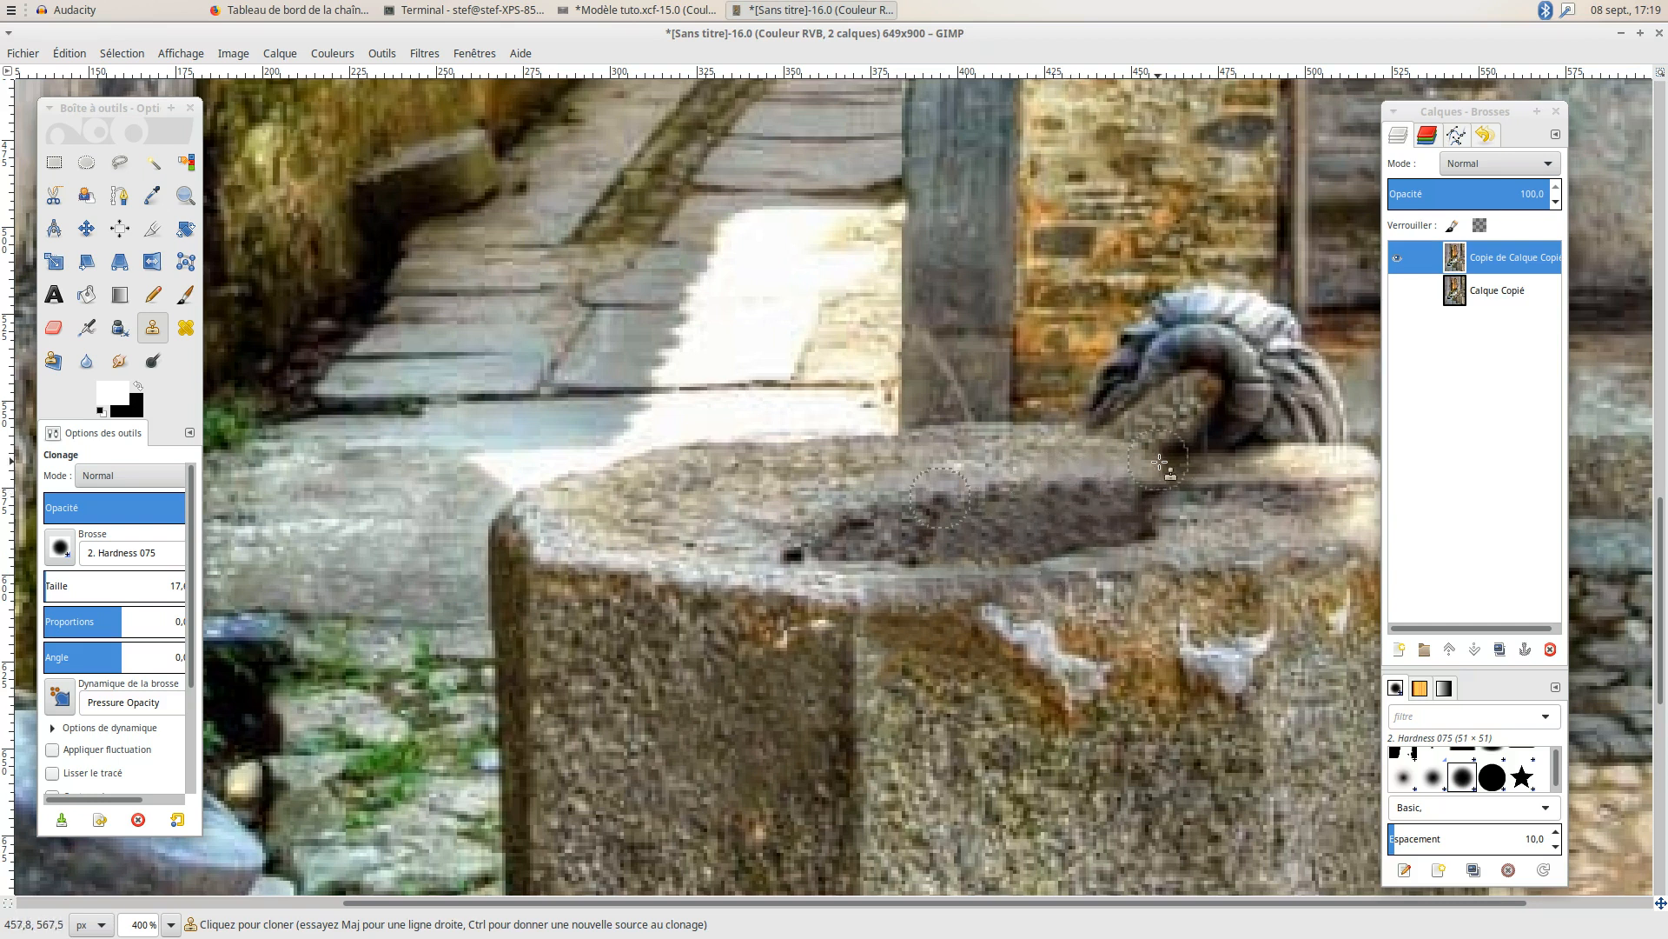
{"action": "key", "text": "1"}
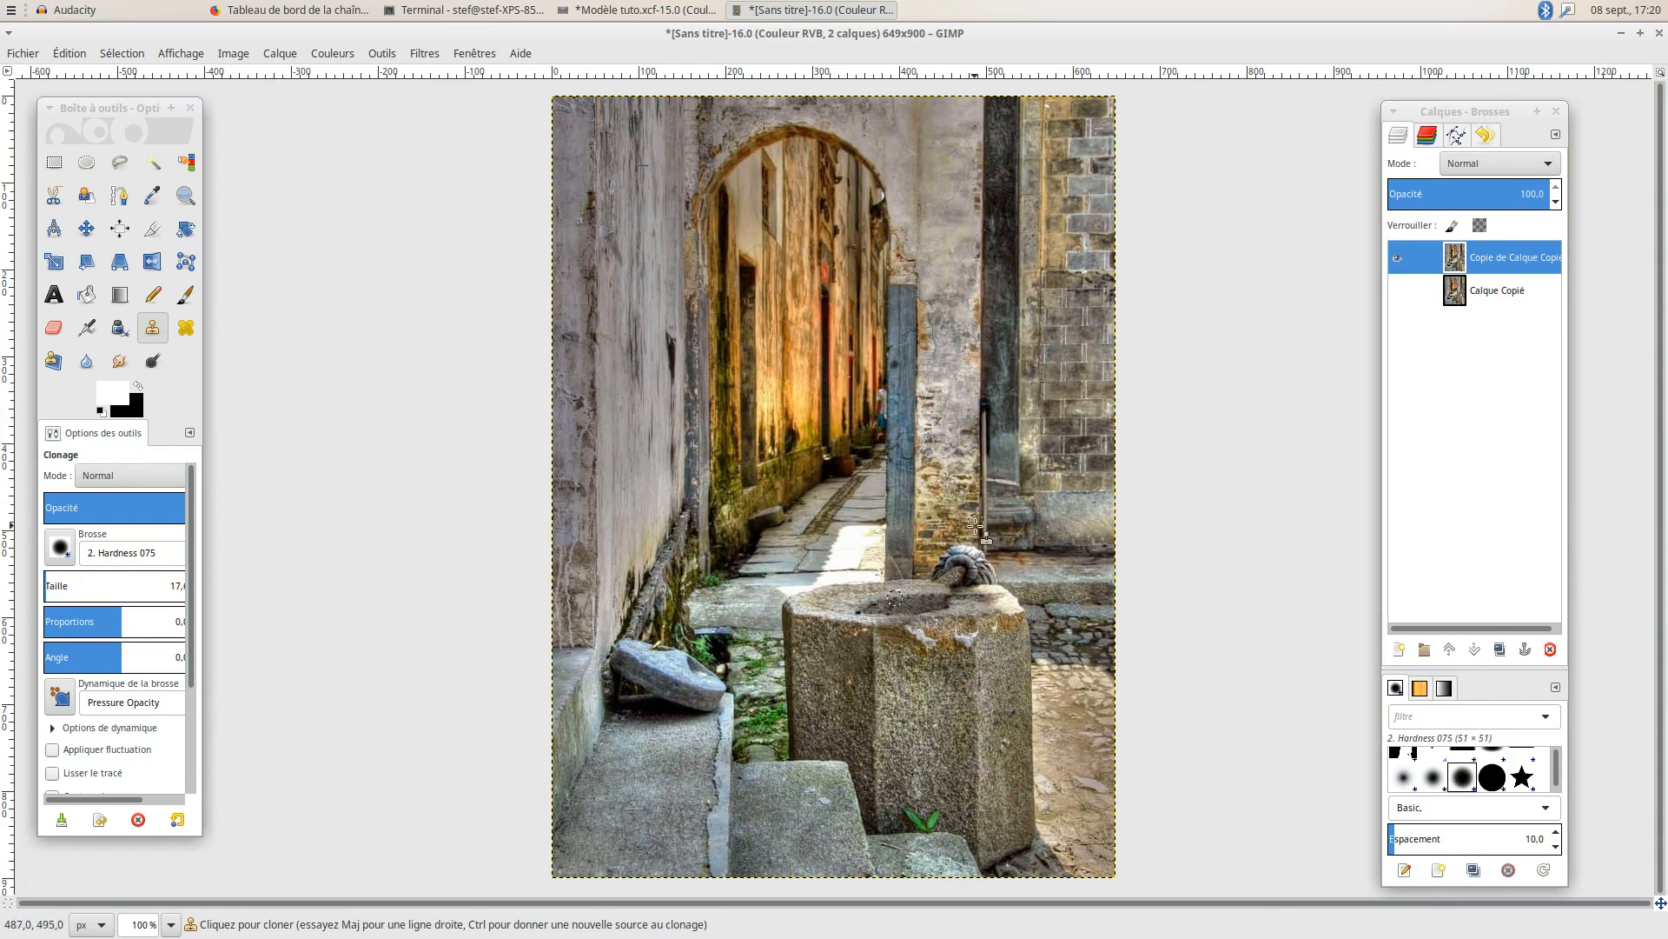
Enlarge the clone brush to about 39 and outline the lower brick pillar and rope knot with a freehand selection.
{"action": "scroll", "coordinate": [950, 545], "scroll_direction": "up", "scroll_amount": 4}
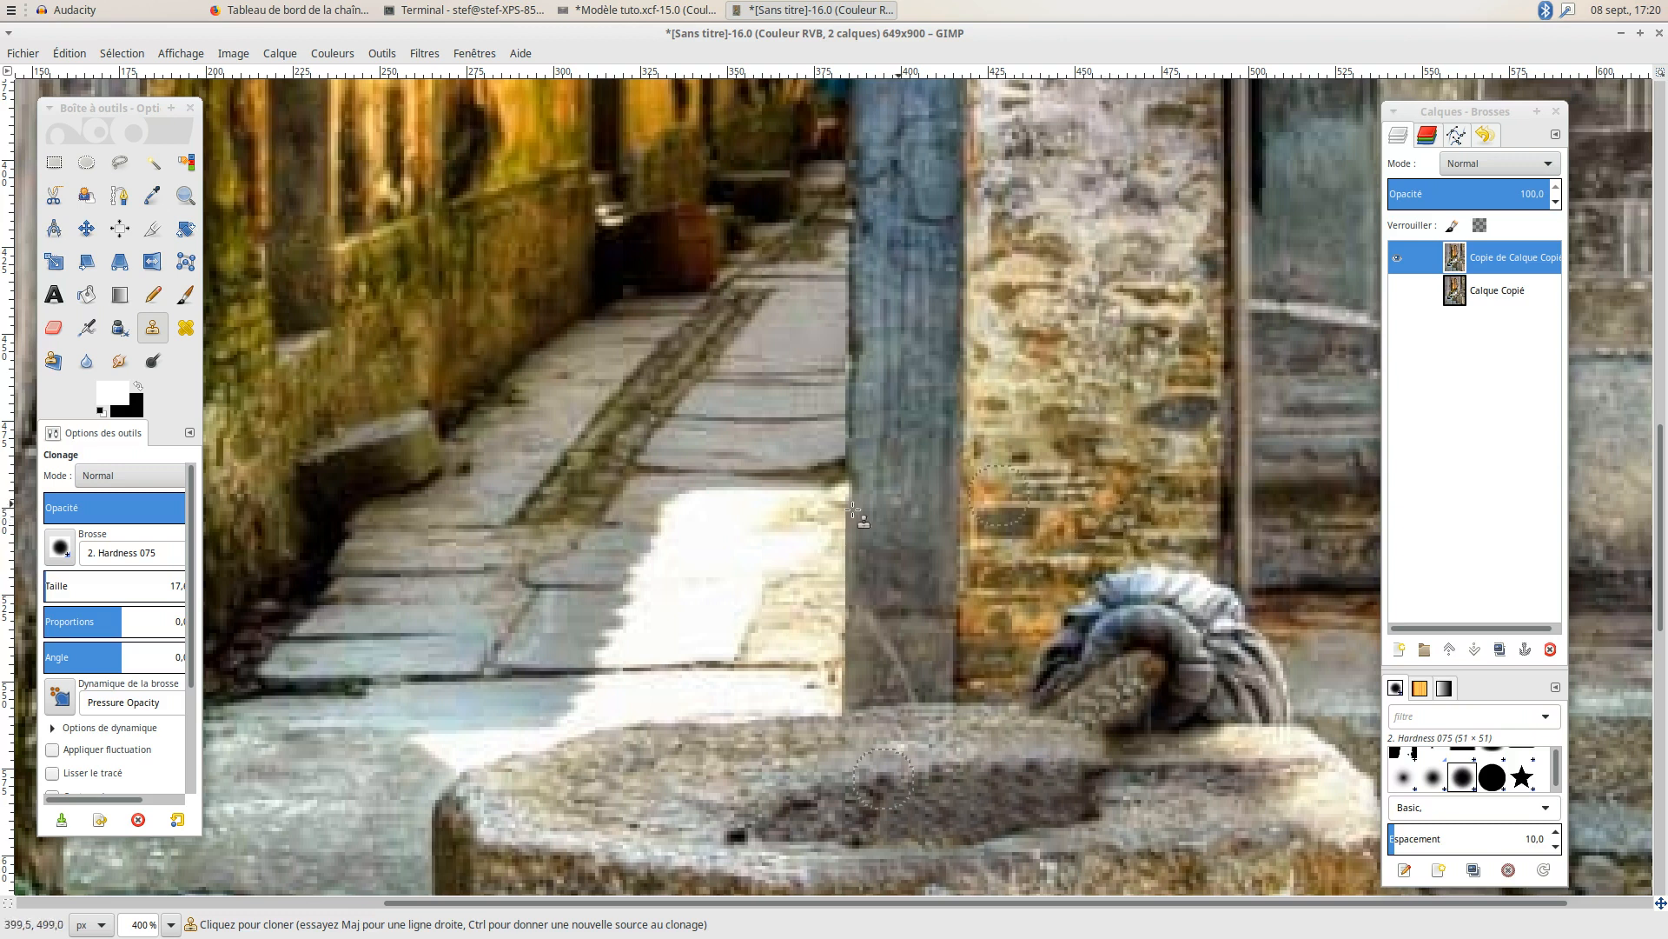
{"action": "left_click", "coordinate": [50, 585]}
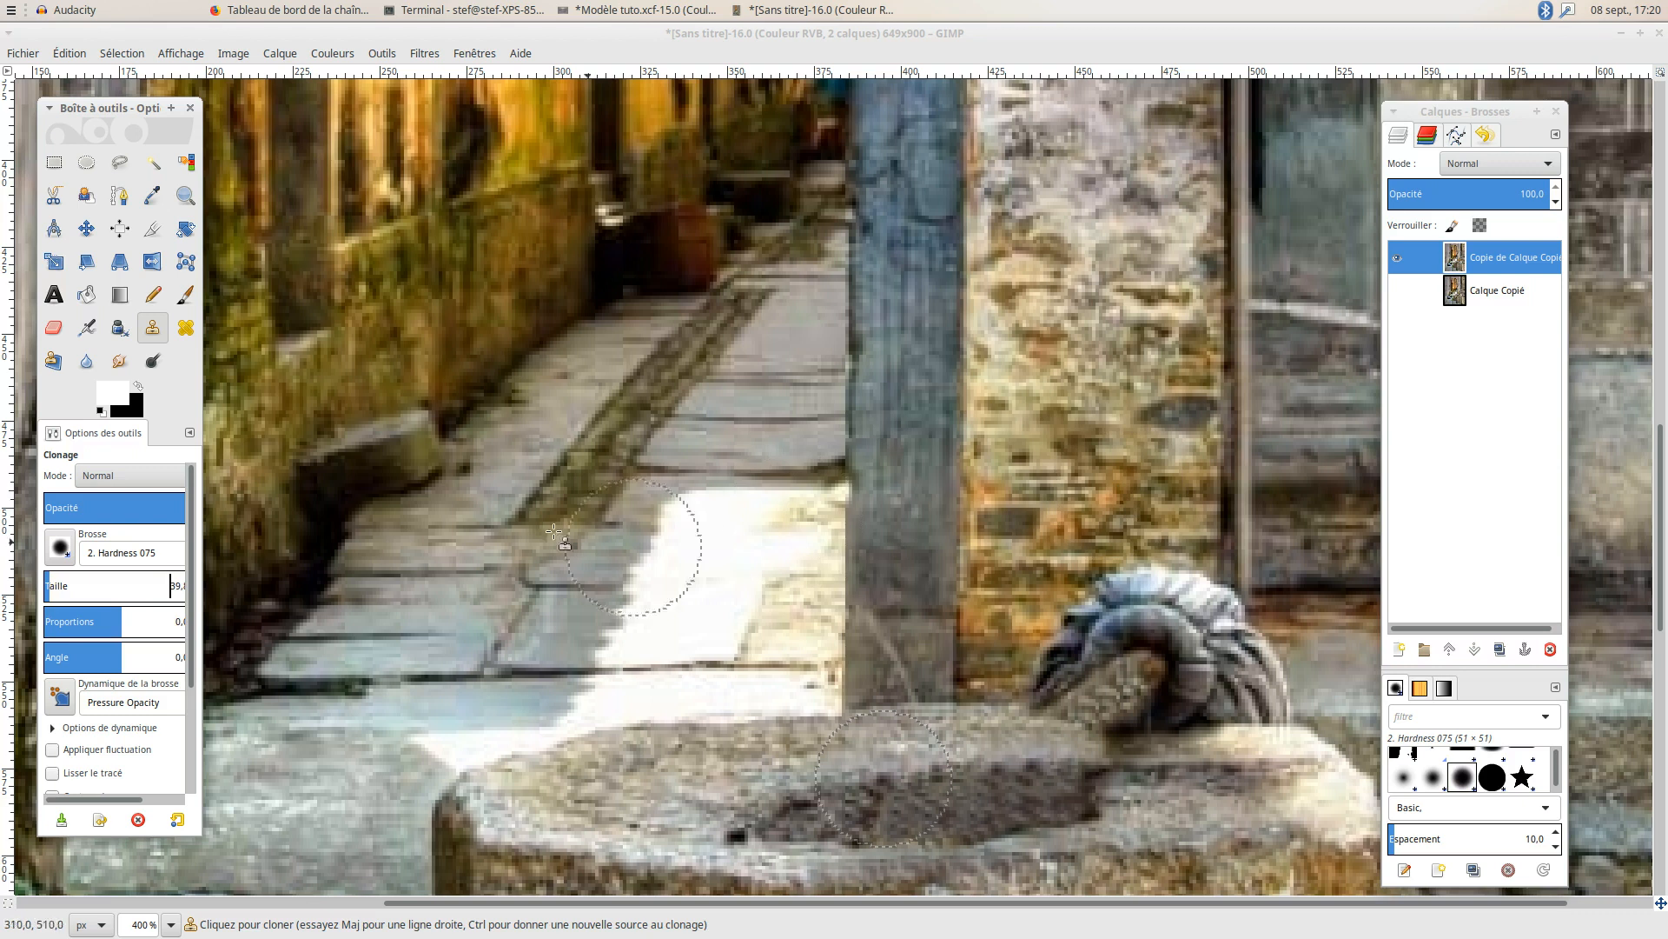
{"action": "left_click", "coordinate": [120, 164]}
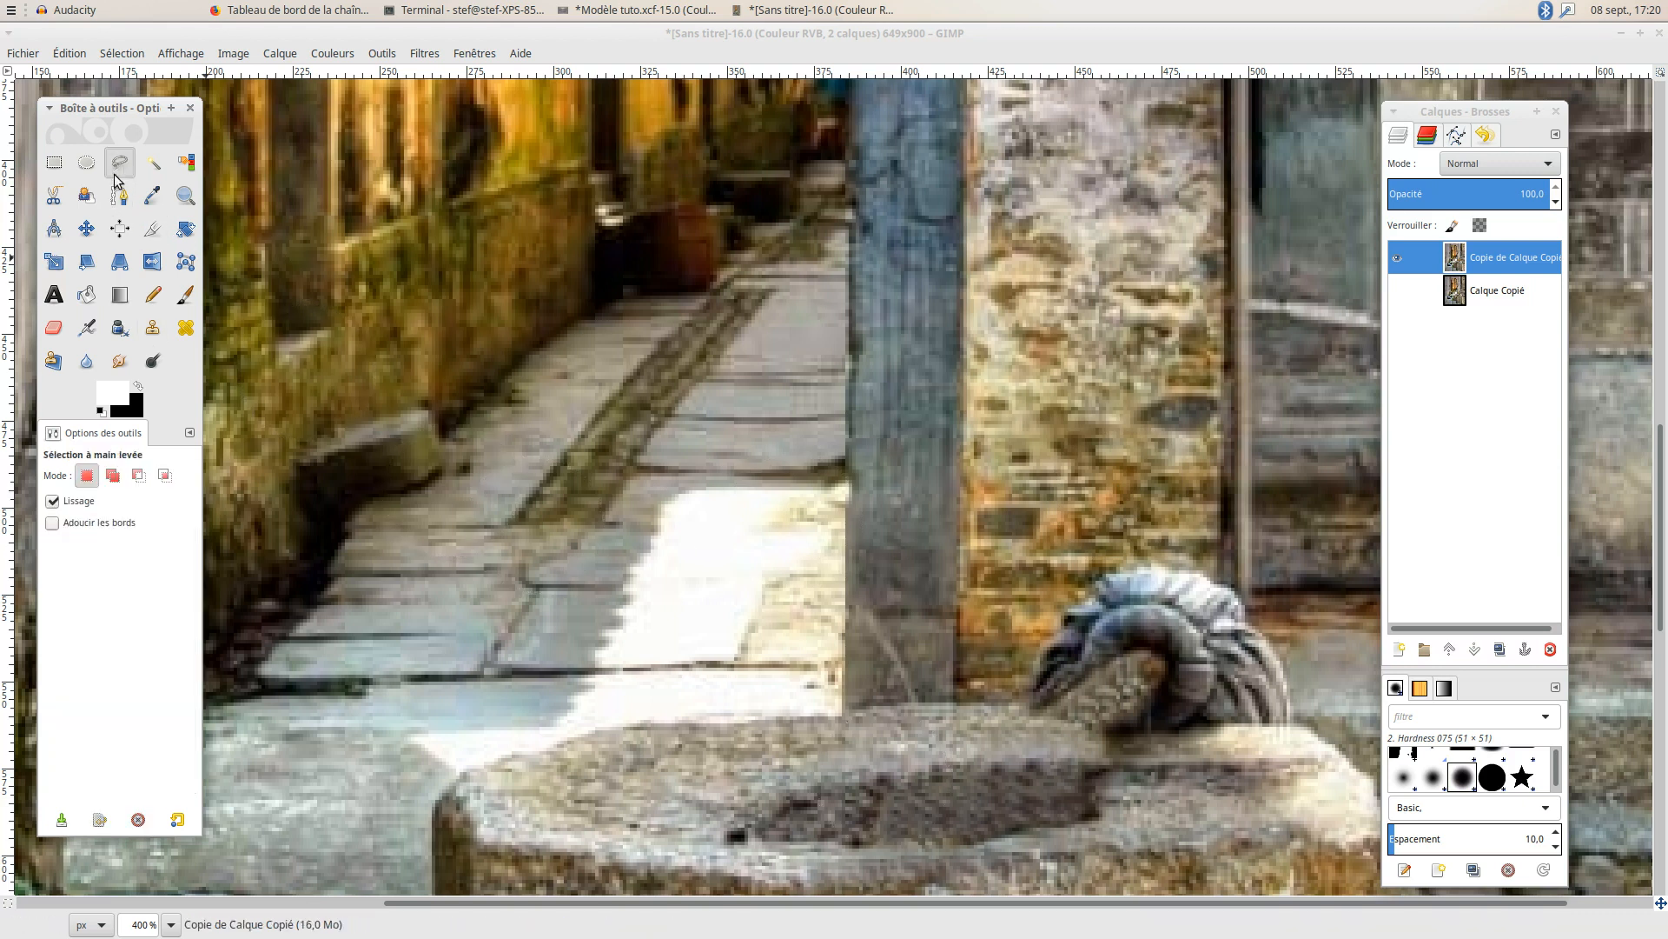
{"action": "left_click", "coordinate": [961, 703]}
{"action": "left_click", "coordinate": [1241, 719]}
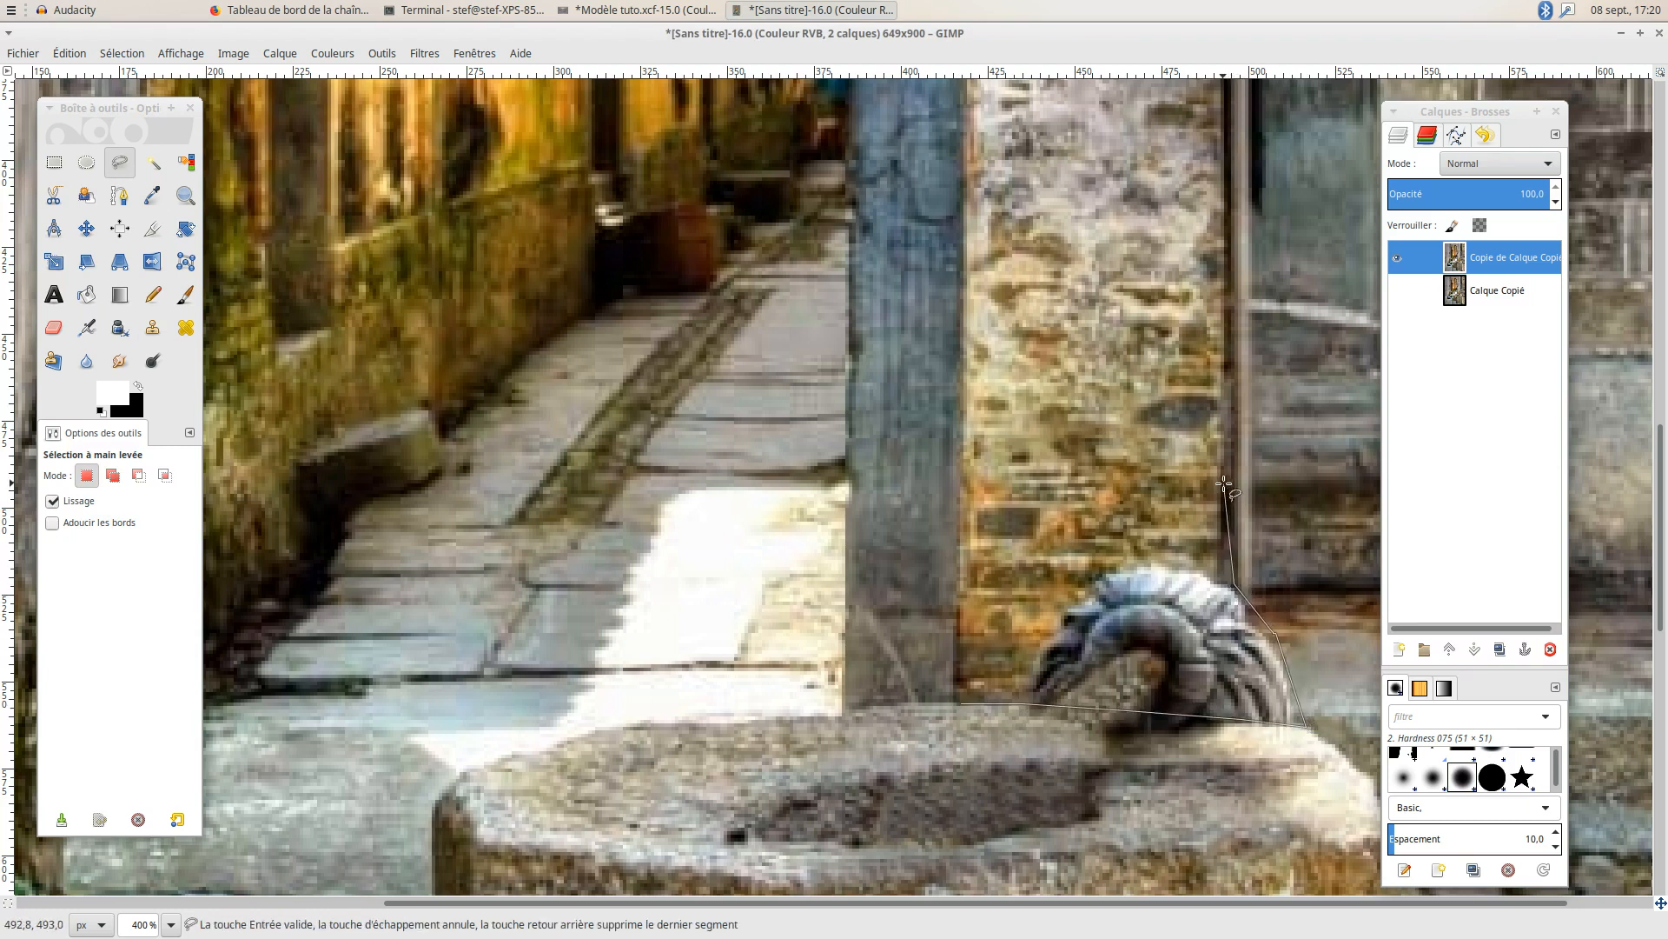
{"action": "left_click", "coordinate": [1222, 386]}
{"action": "left_click", "coordinate": [1225, 303]}
{"action": "left_click", "coordinate": [1187, 277]}
{"action": "left_click", "coordinate": [1027, 287]}
{"action": "left_click", "coordinate": [961, 704]}
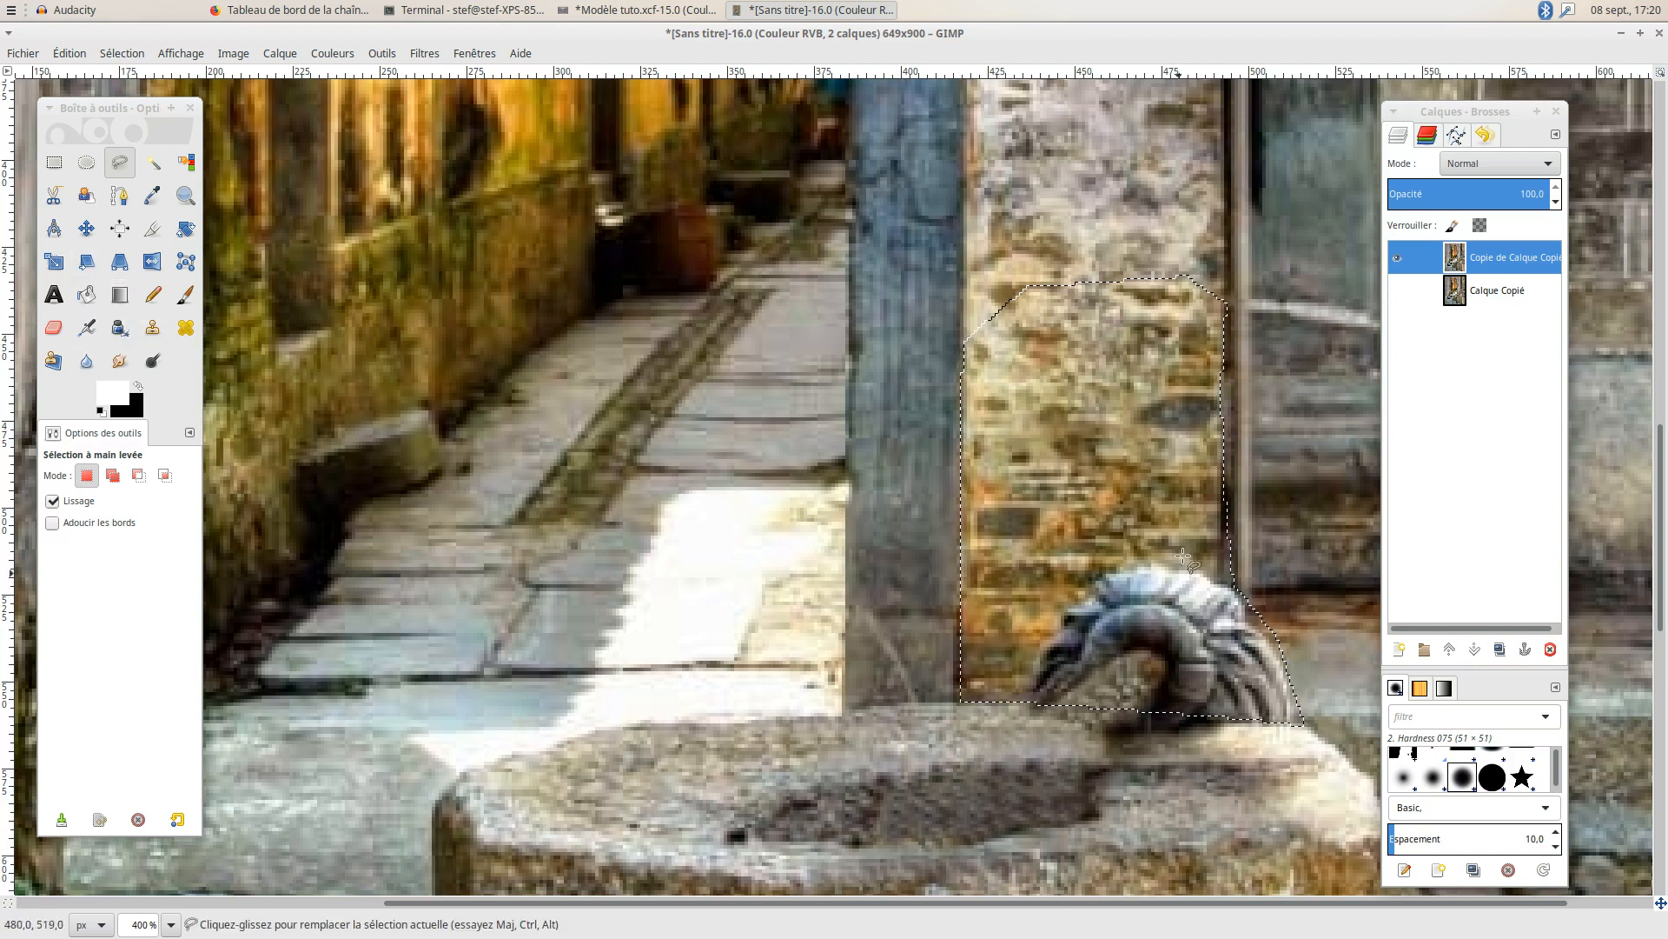
Clone bricks from higher on the pillar over the rope knot within the selection.
{"action": "left_click", "coordinate": [153, 329]}
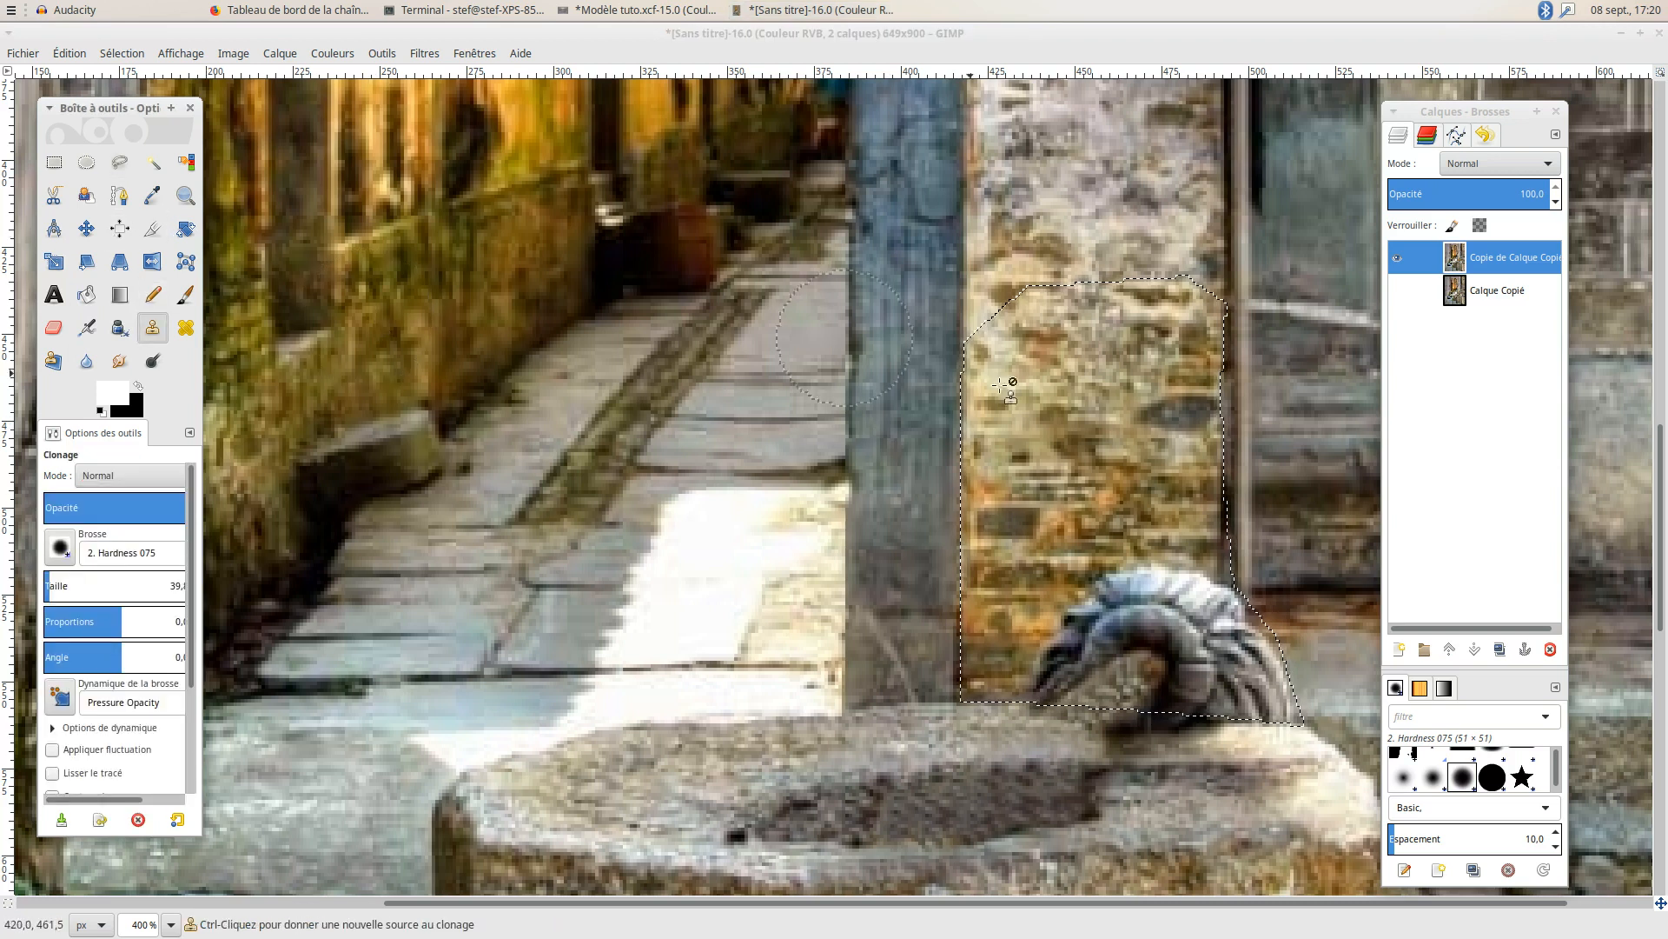
{"action": "left_click", "coordinate": [1089, 460], "text": "ctrl"}
{"action": "mouse_move", "coordinate": [1146, 618]}
{"action": "left_mouse_down"}
{"action": "mouse_move", "coordinate": [1147, 660]}
{"action": "mouse_move", "coordinate": [1121, 634]}
{"action": "mouse_move", "coordinate": [1103, 665]}
{"action": "mouse_move", "coordinate": [1208, 669]}
{"action": "mouse_move", "coordinate": [1217, 644]}
{"action": "mouse_move", "coordinate": [1165, 582]}
{"action": "mouse_move", "coordinate": [1129, 582]}
{"action": "mouse_move", "coordinate": [1063, 631]}
{"action": "left_mouse_up"}
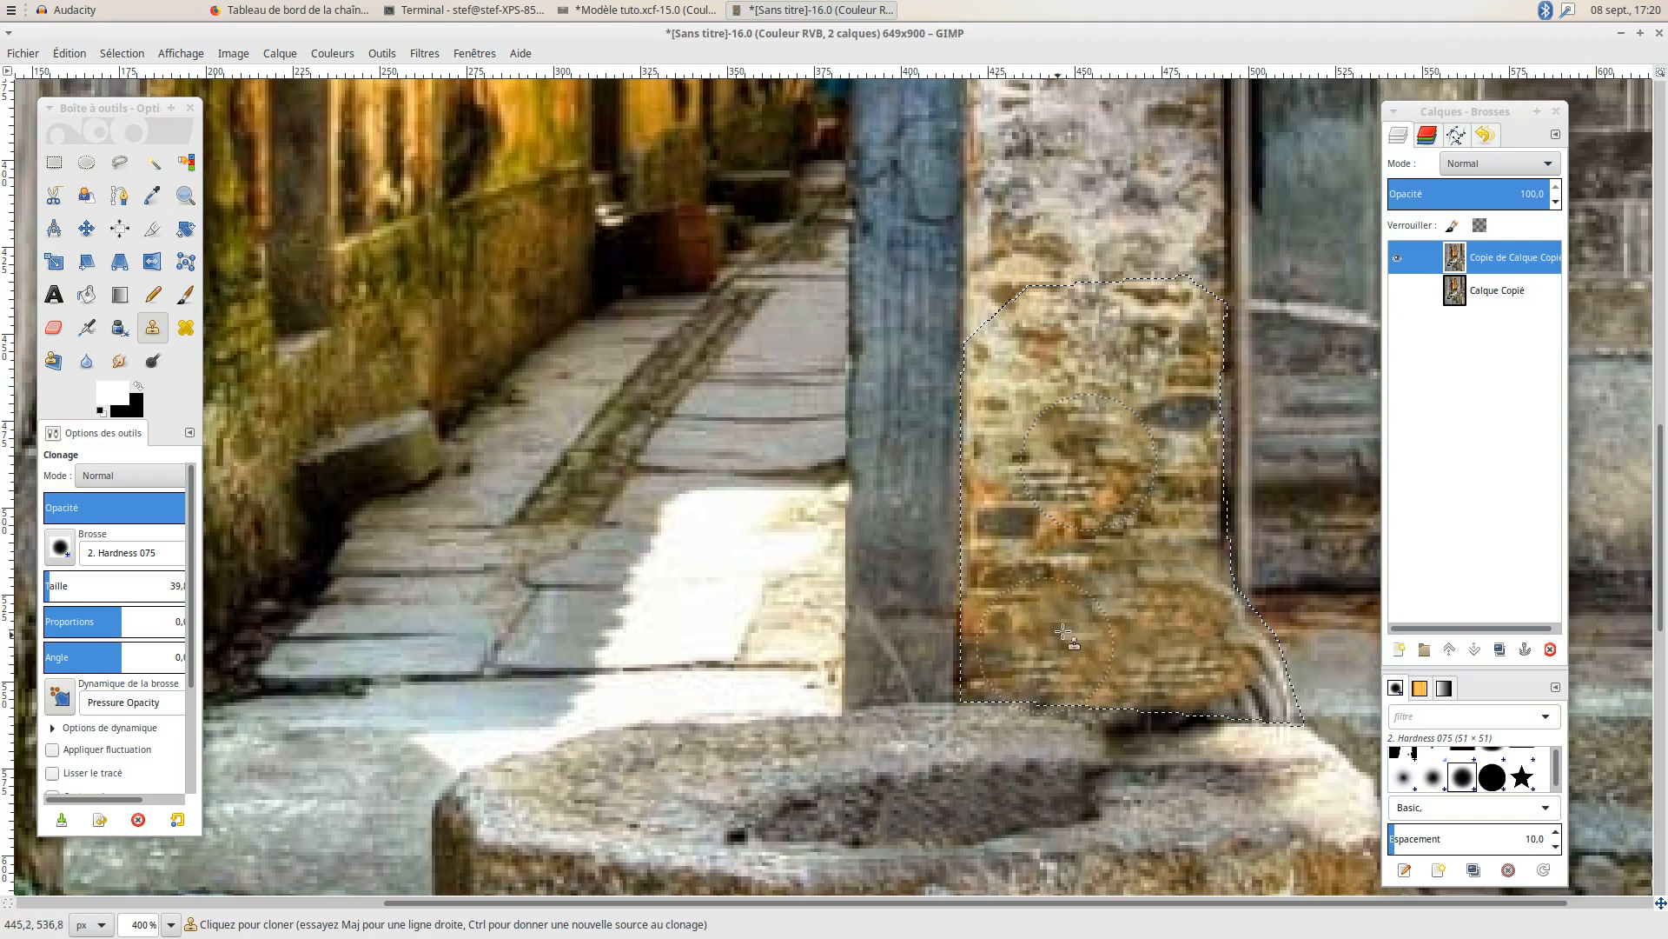
{"action": "left_click", "coordinate": [1111, 610]}
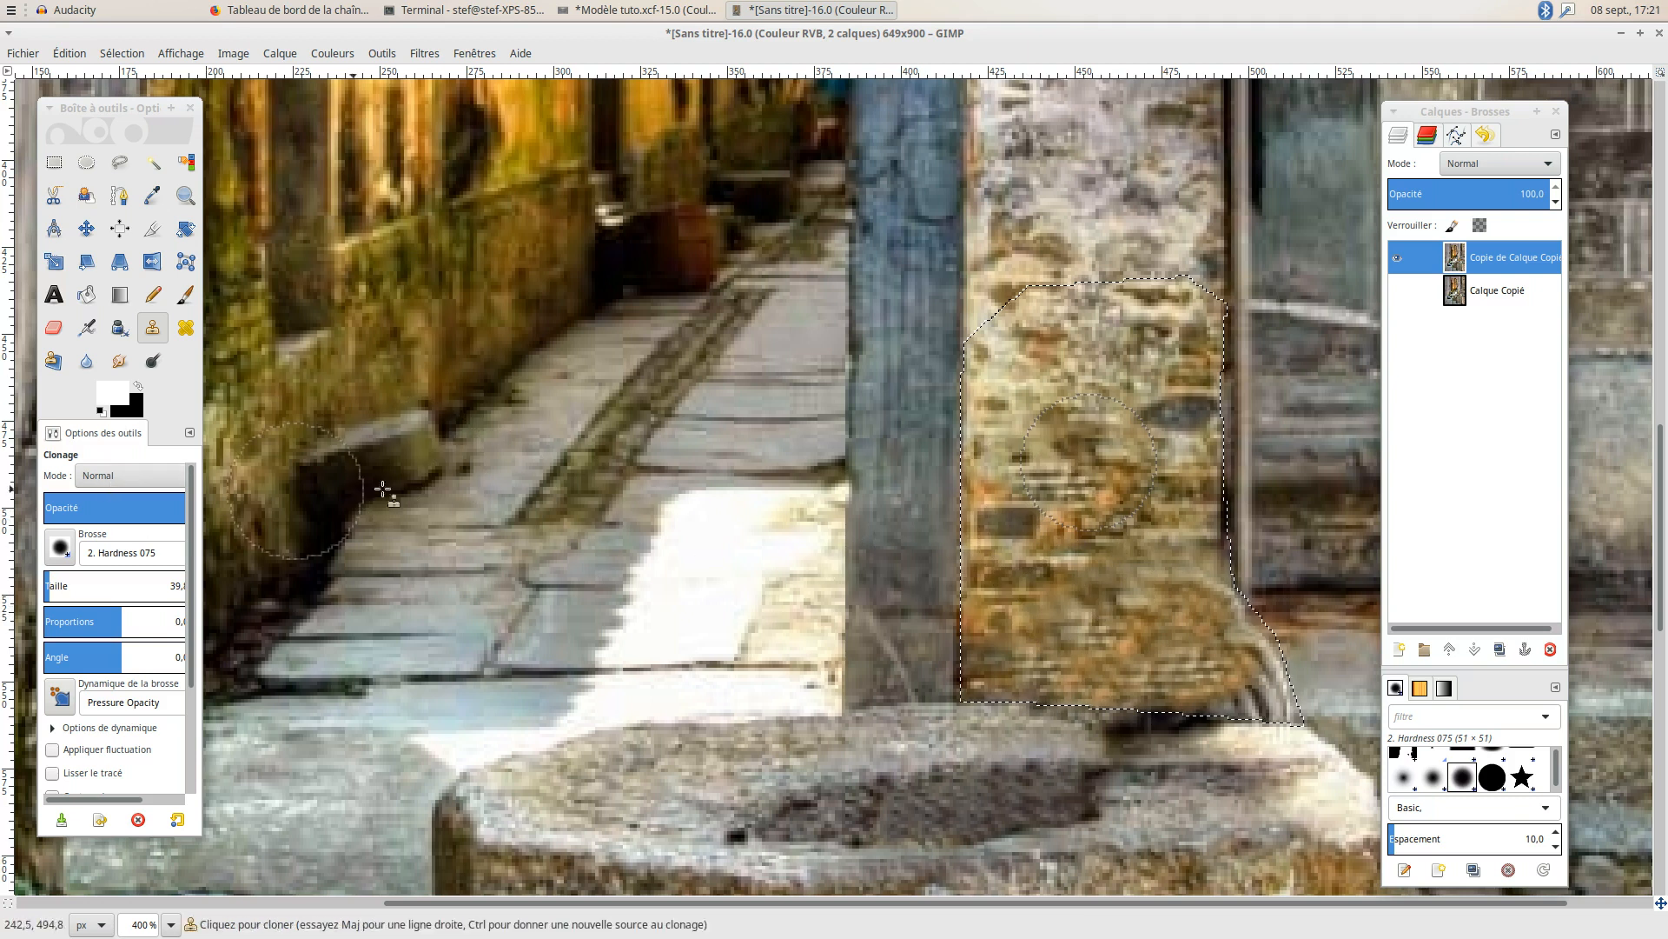
Reduce the clone brush to about 23 and clone the dark brick and other pillar bricks over the repetitive lower pillar area.
{"action": "left_click_drag", "start_coordinate": [52, 587], "coordinate": [47, 586]}
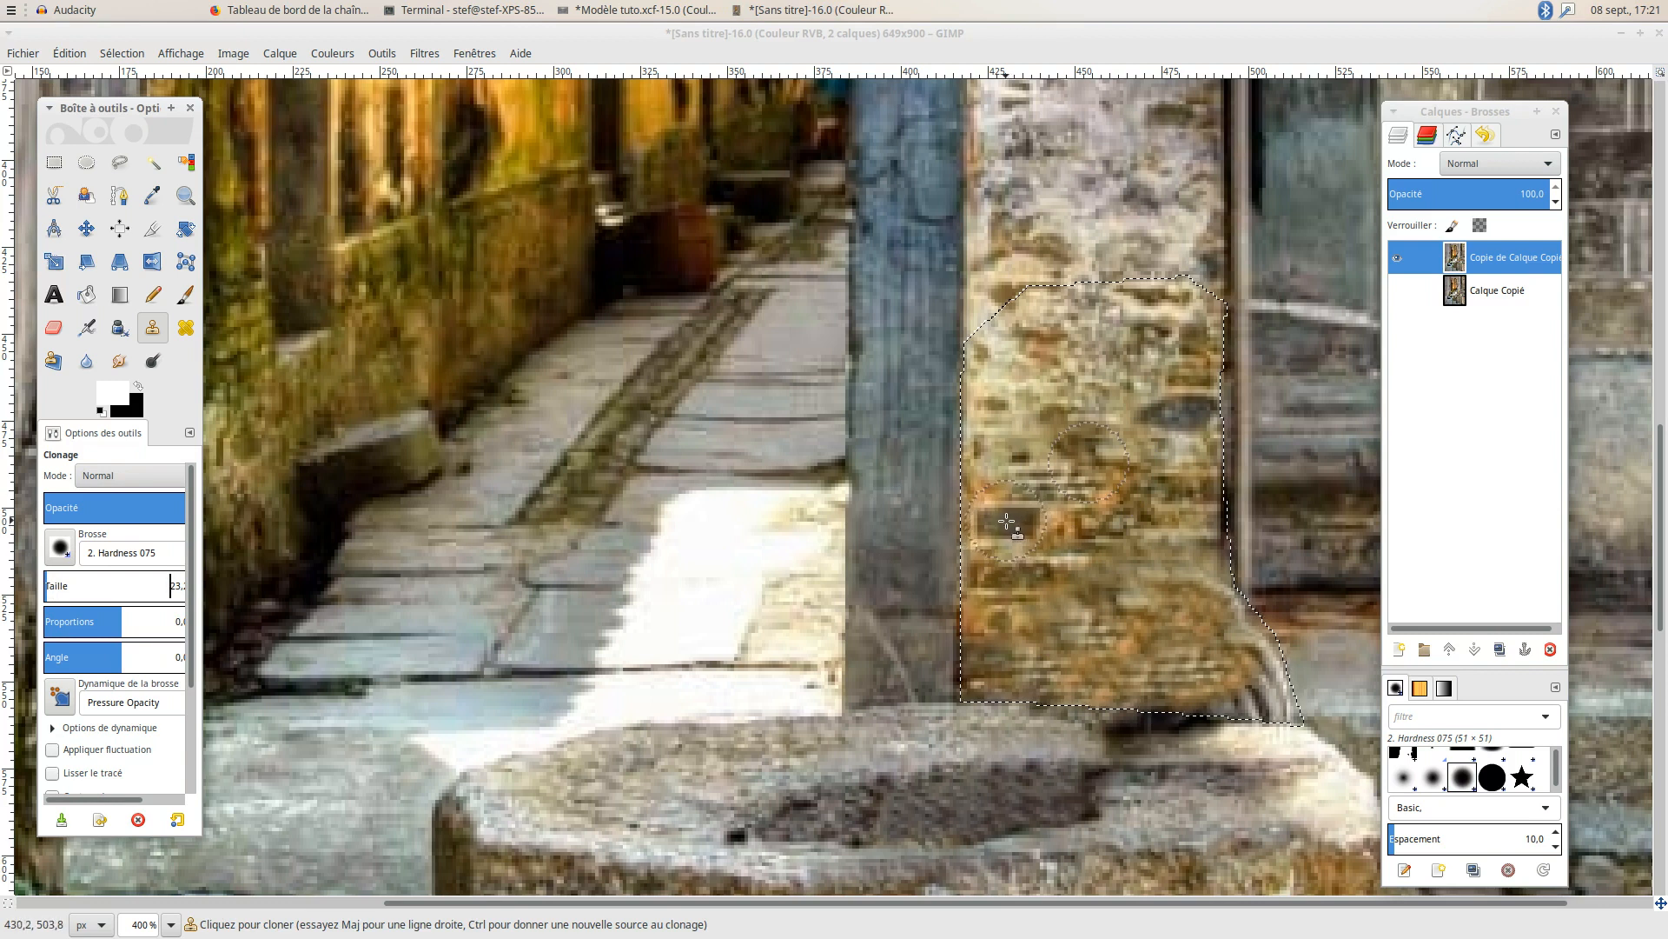
{"action": "left_click", "coordinate": [1007, 522]}
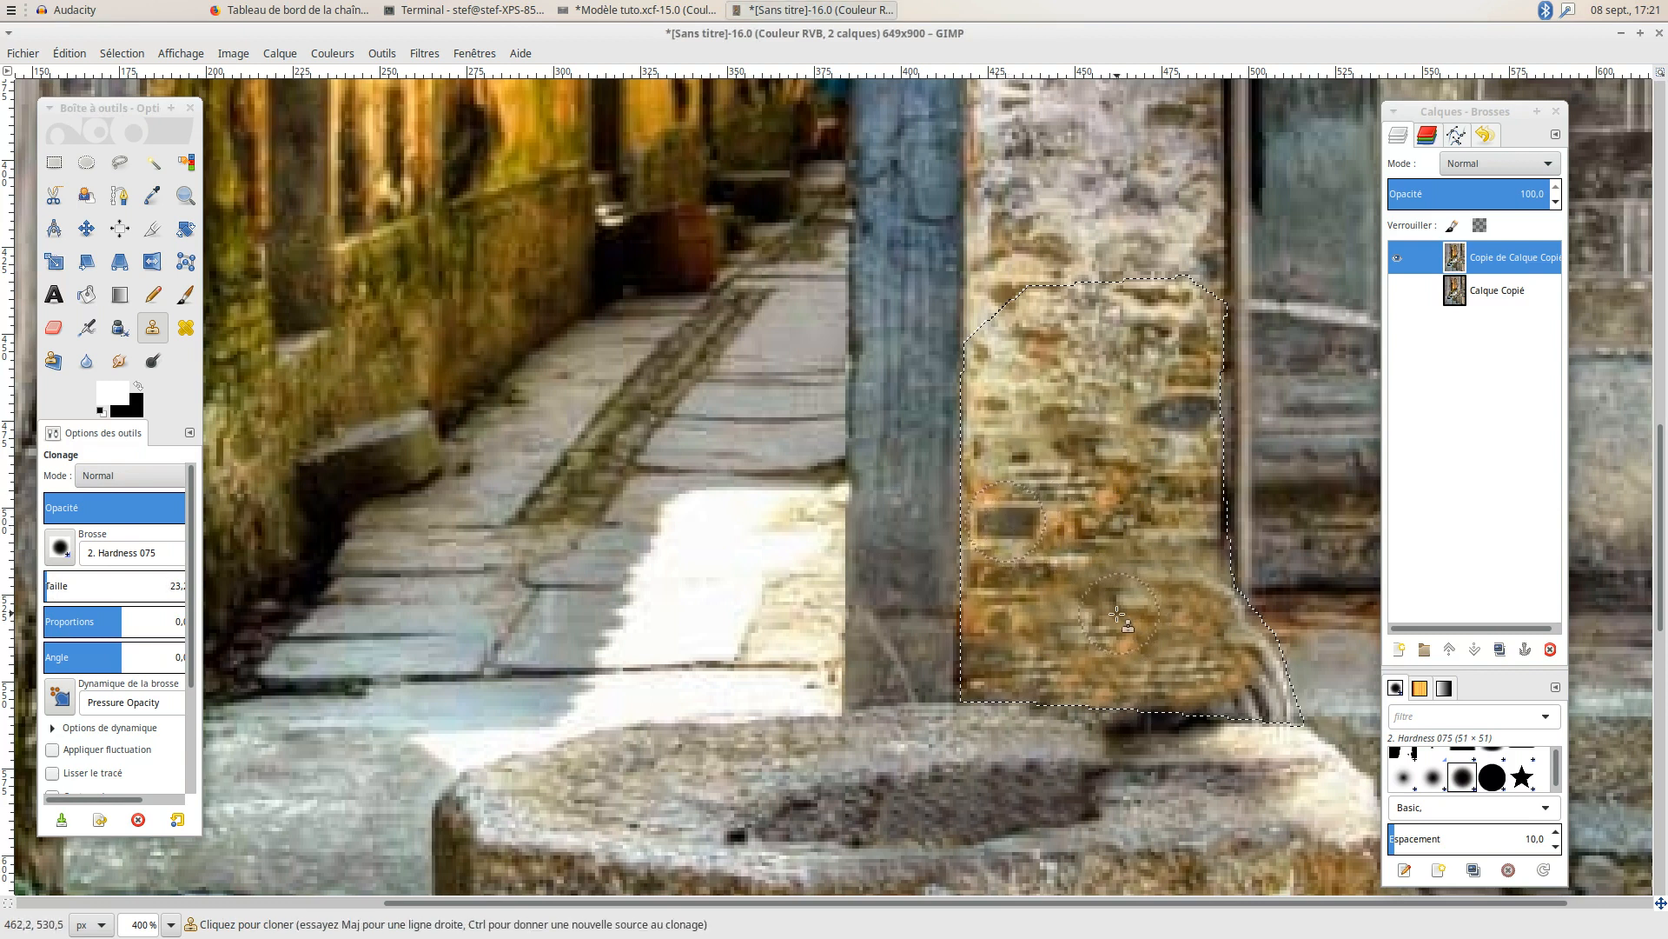
{"action": "left_click", "coordinate": [1115, 613]}
{"action": "left_click", "coordinate": [1108, 608]}
{"action": "left_click", "coordinate": [1080, 448], "text": "ctrl"}
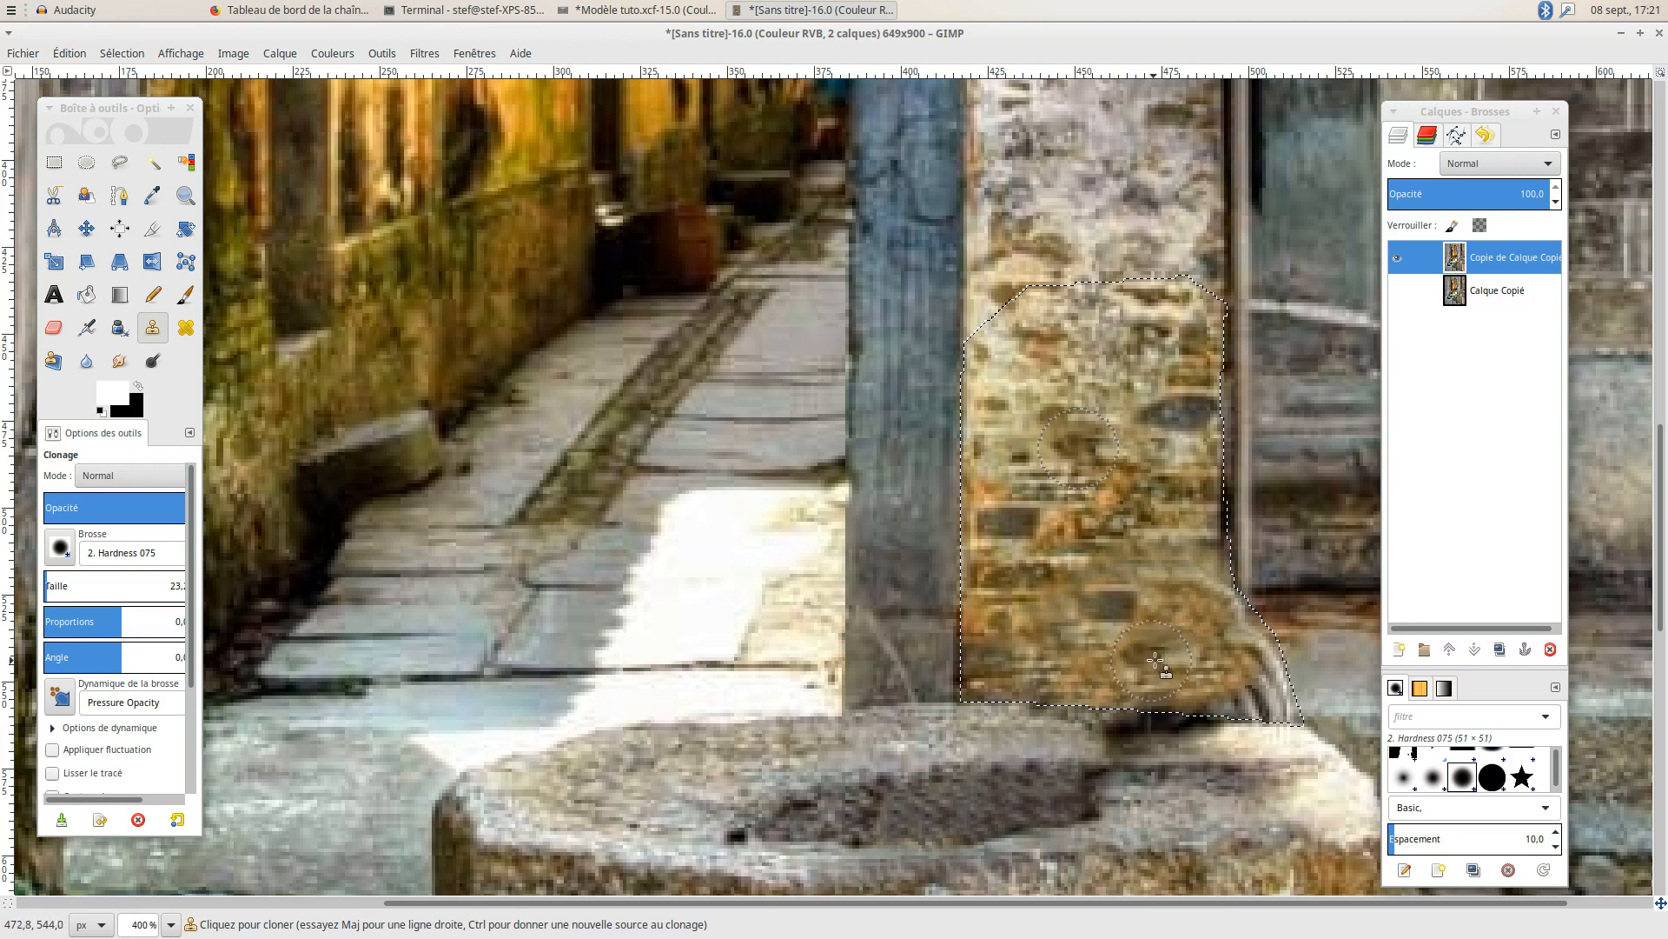
{"action": "left_click", "coordinate": [1165, 656]}
{"action": "left_click", "coordinate": [1160, 657]}
{"action": "left_click", "coordinate": [1161, 657]}
Review the whole image and remove the selection around the lower brick pillar.
{"action": "scroll", "coordinate": [1127, 569], "scroll_direction": "down", "scroll_amount": 4}
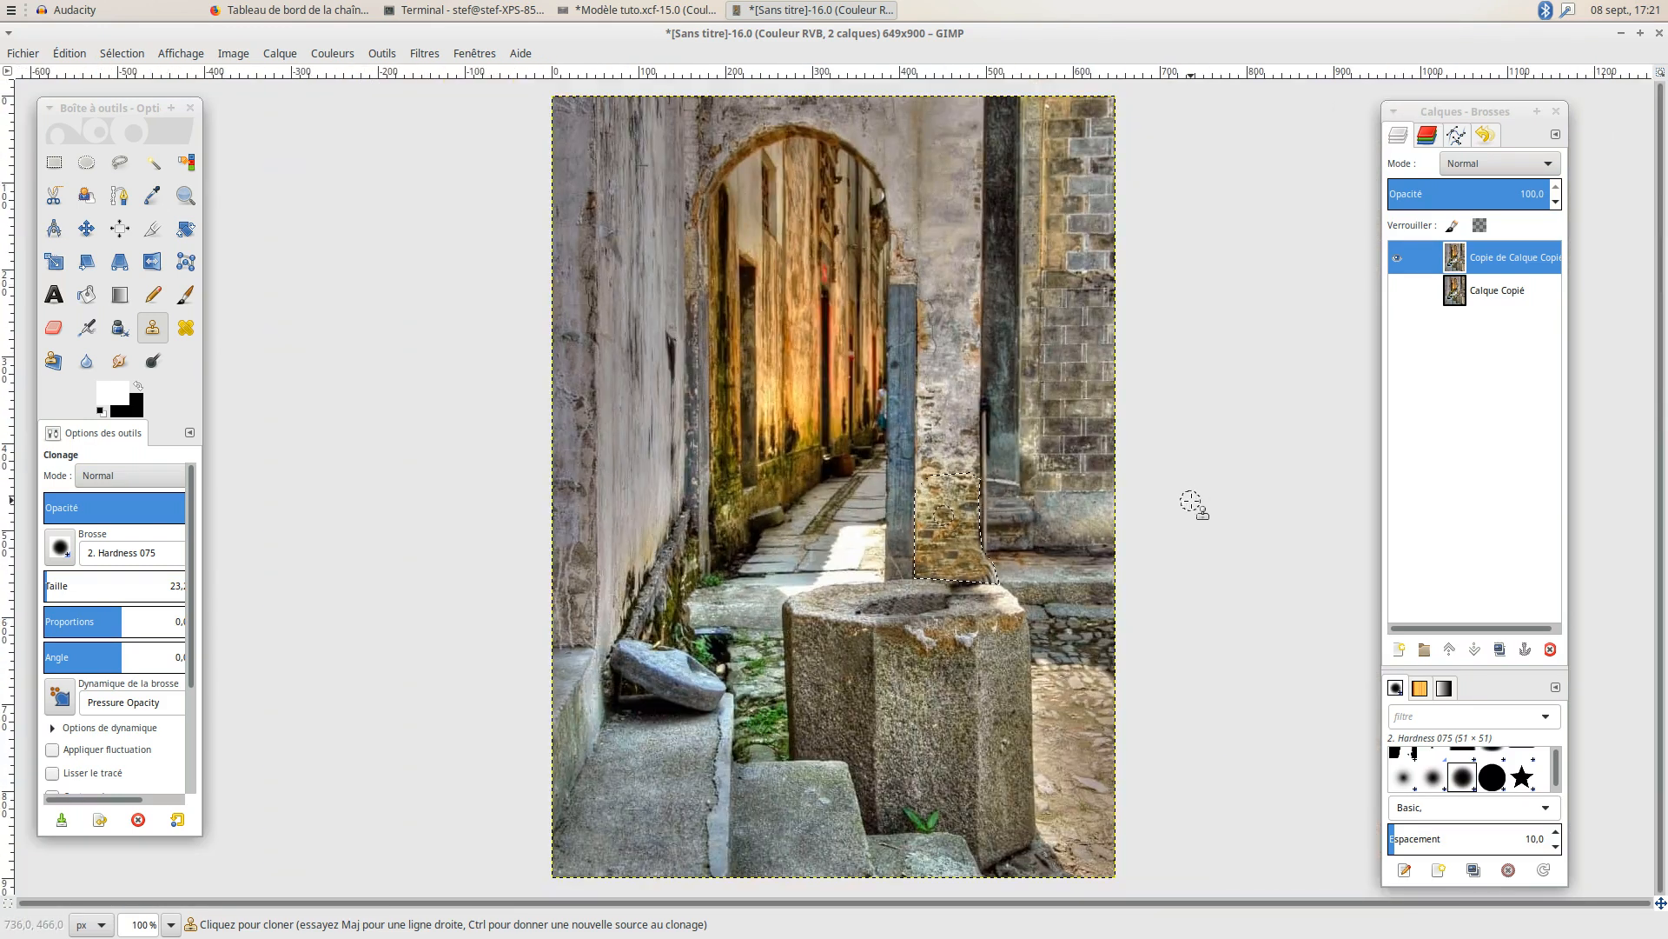
{"action": "scroll", "coordinate": [1185, 509], "scroll_direction": "down", "scroll_amount": 1}
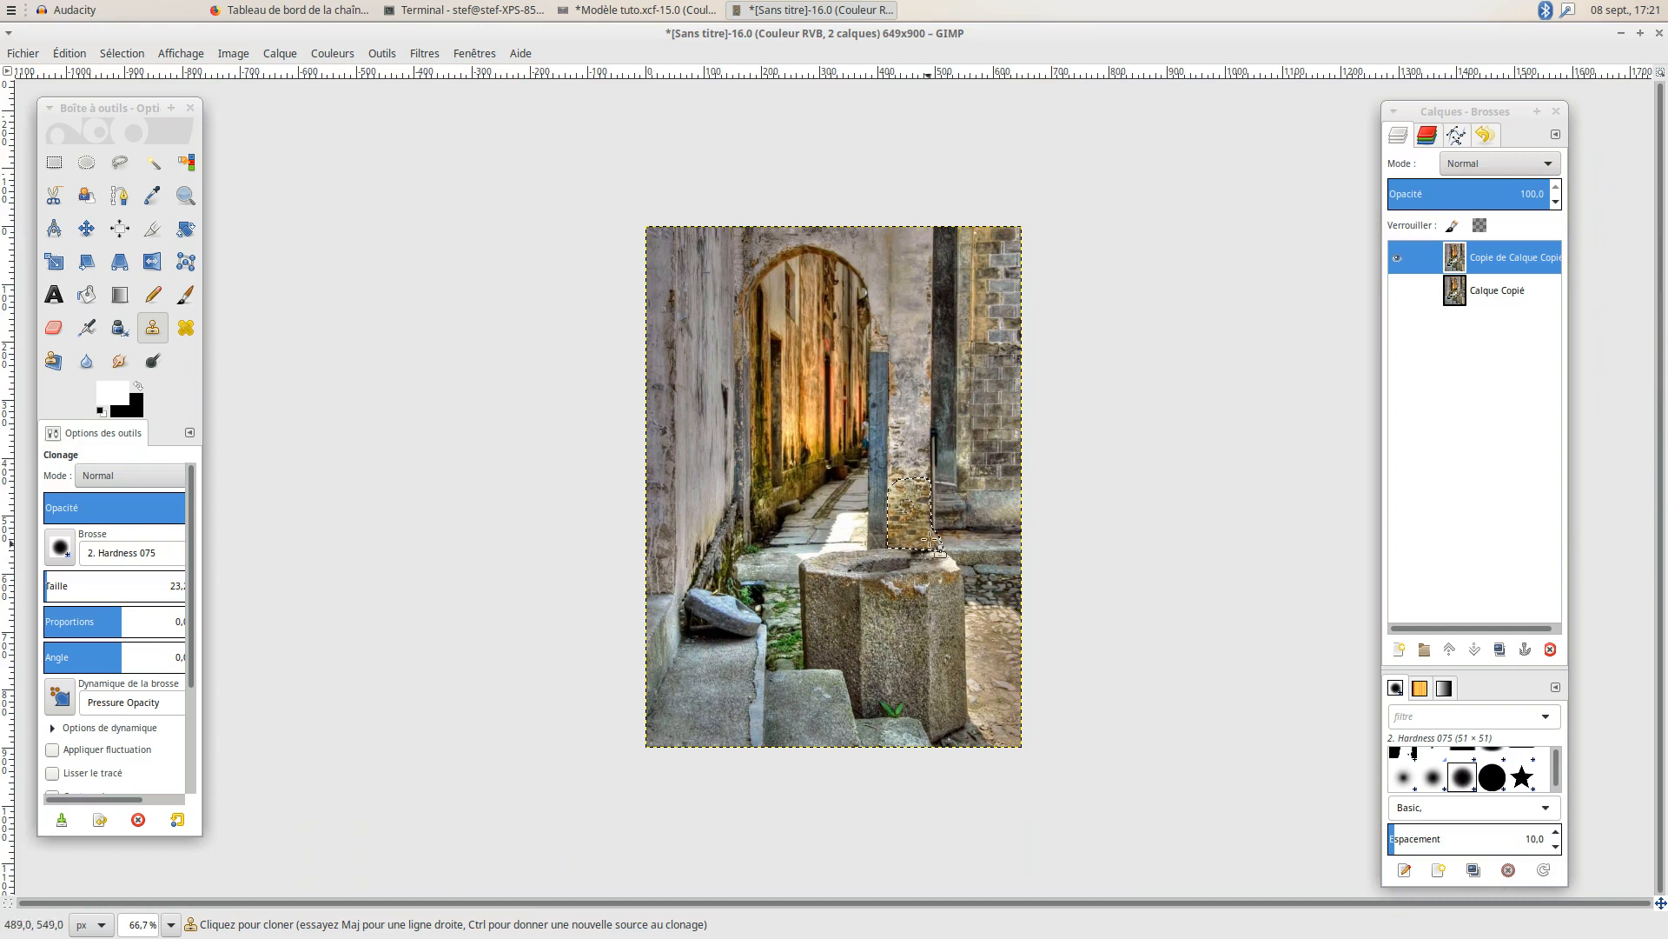
{"action": "left_click", "coordinate": [130, 52]}
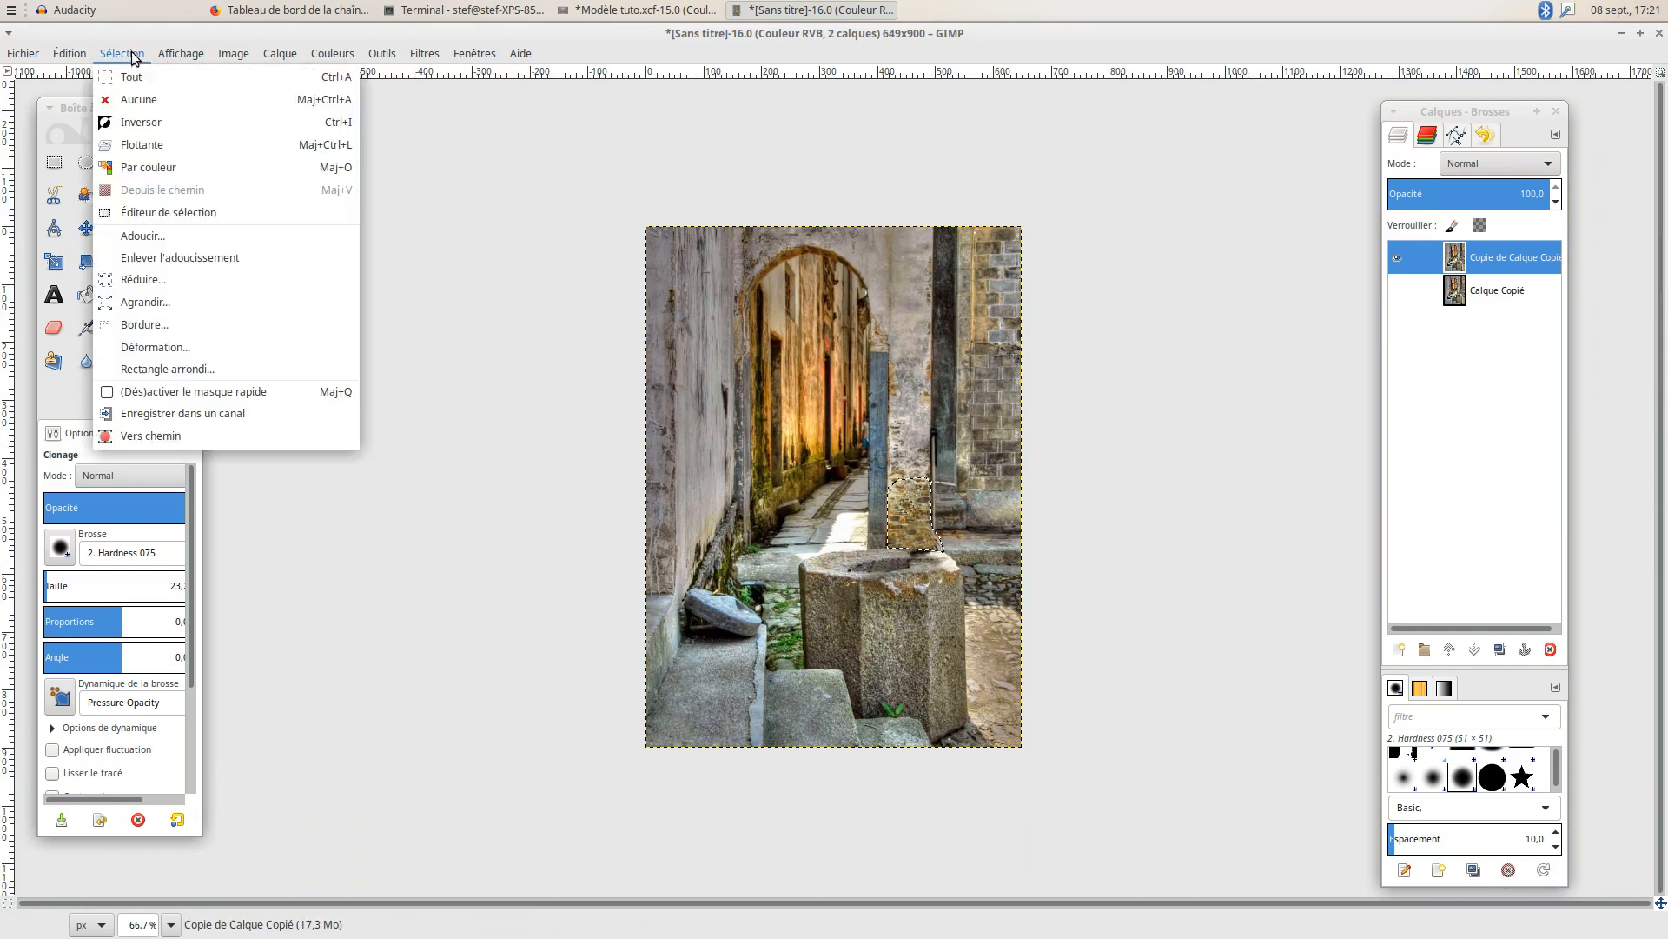
{"action": "left_click", "coordinate": [155, 97]}
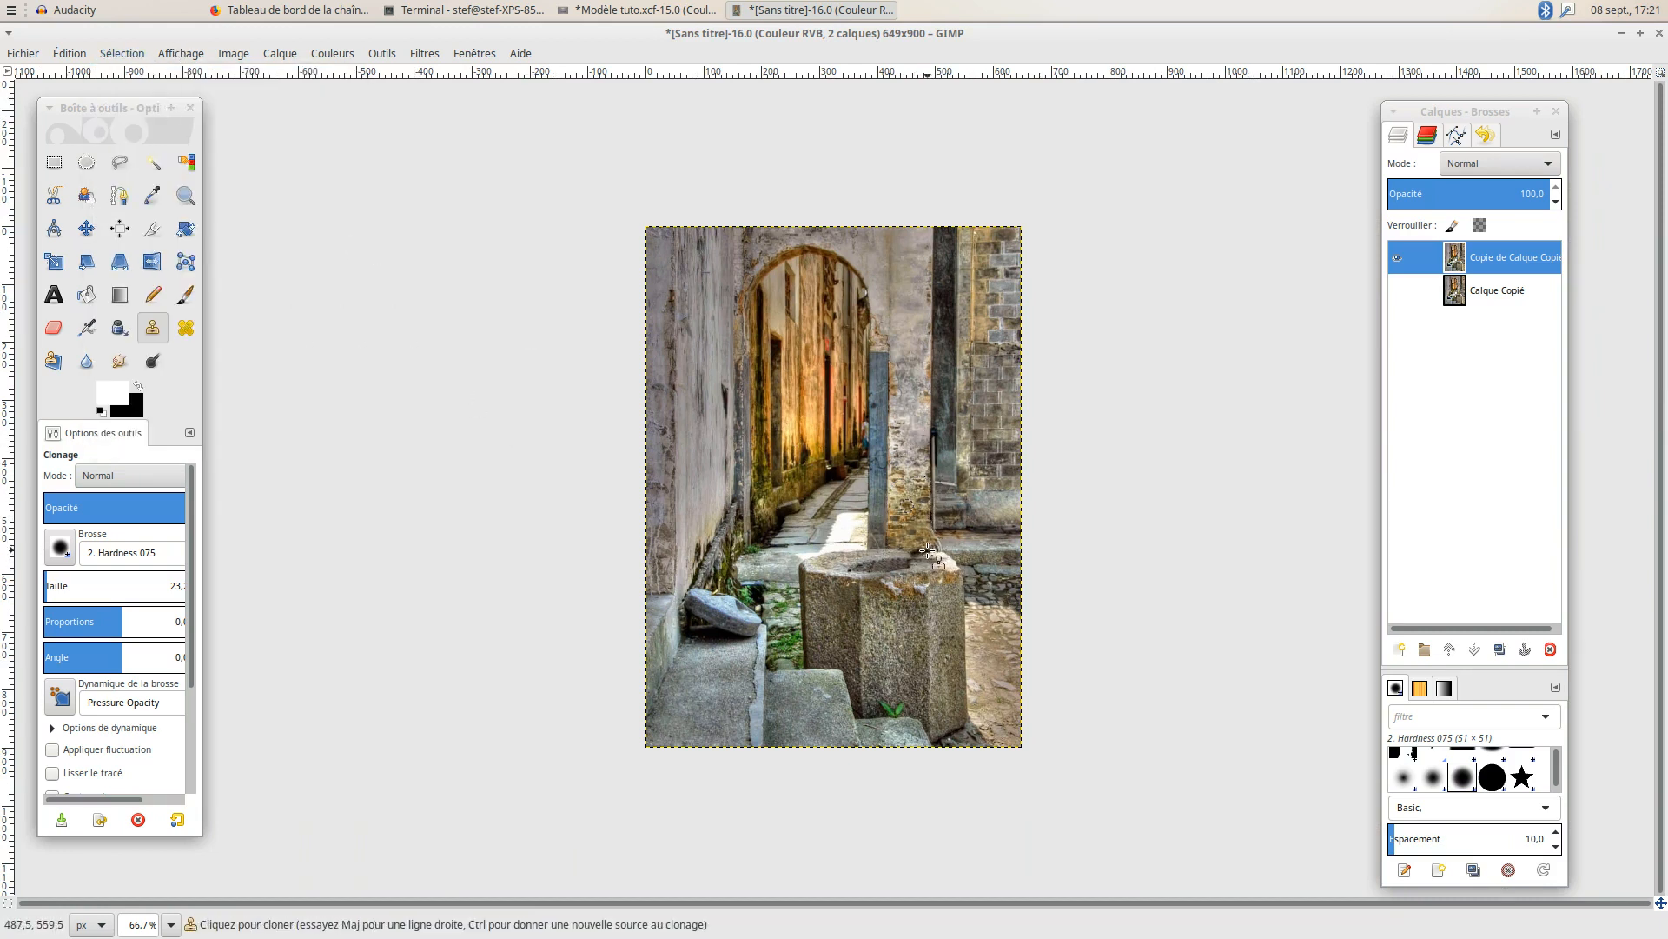
Reduce the clone brush to about 17 and clone grey ground stone over the rope strands beside the pillar's foot.
{"action": "scroll", "coordinate": [929, 552], "scroll_direction": "up", "scroll_amount": 4}
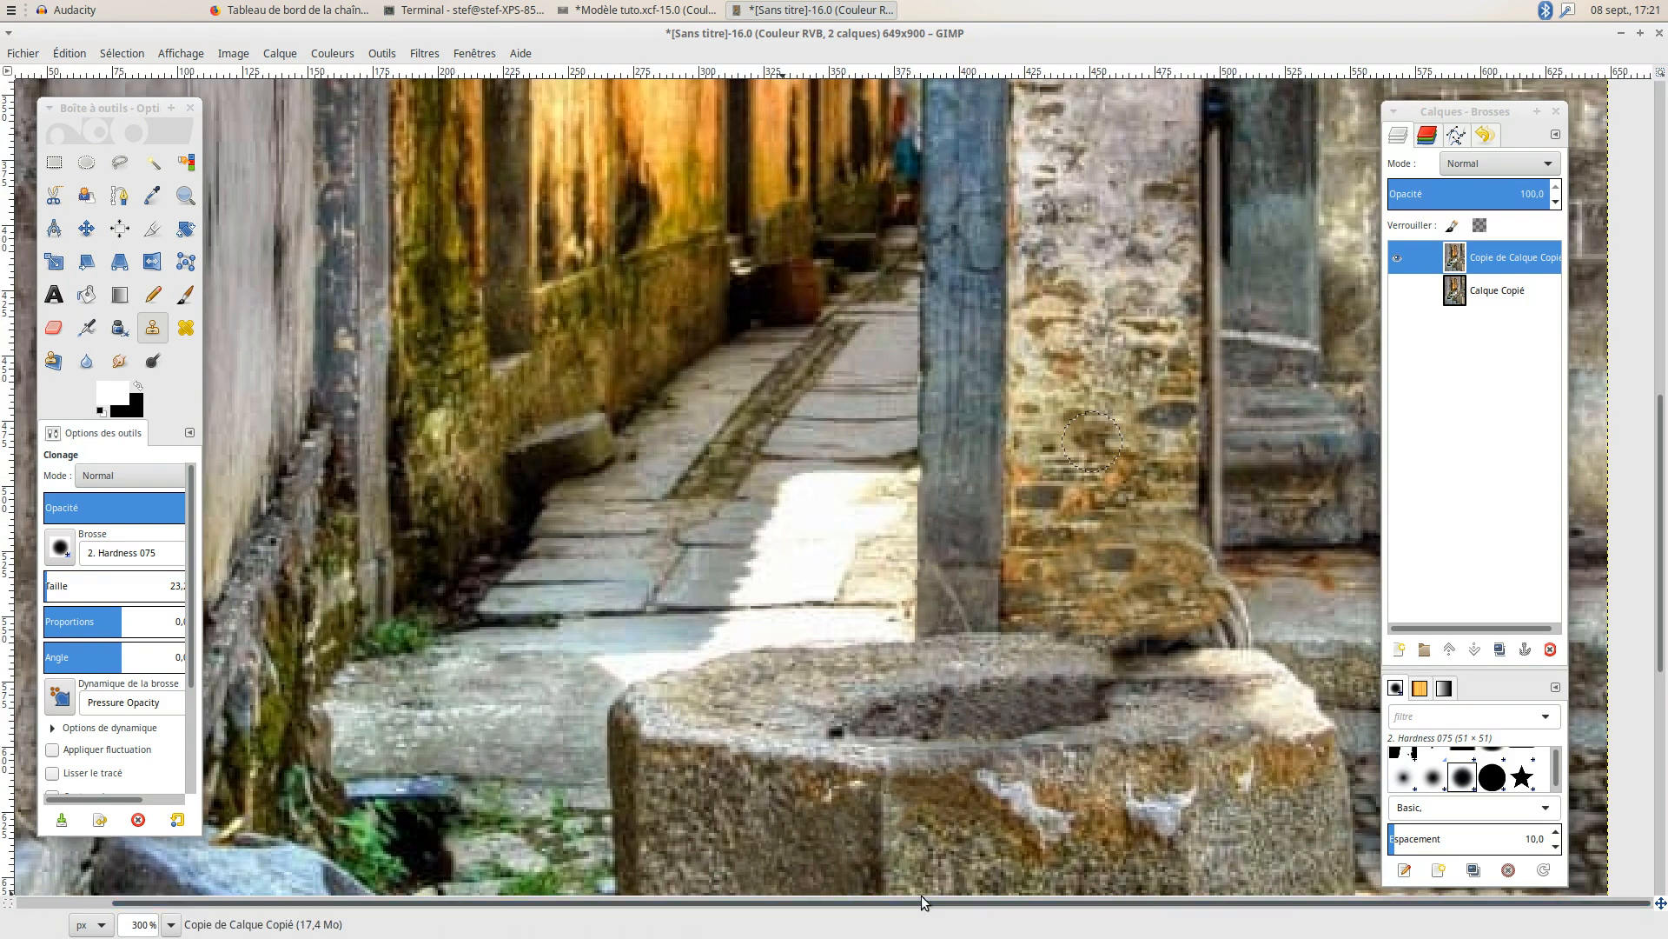
{"action": "scroll", "coordinate": [1258, 601], "scroll_direction": "up", "scroll_amount": 1}
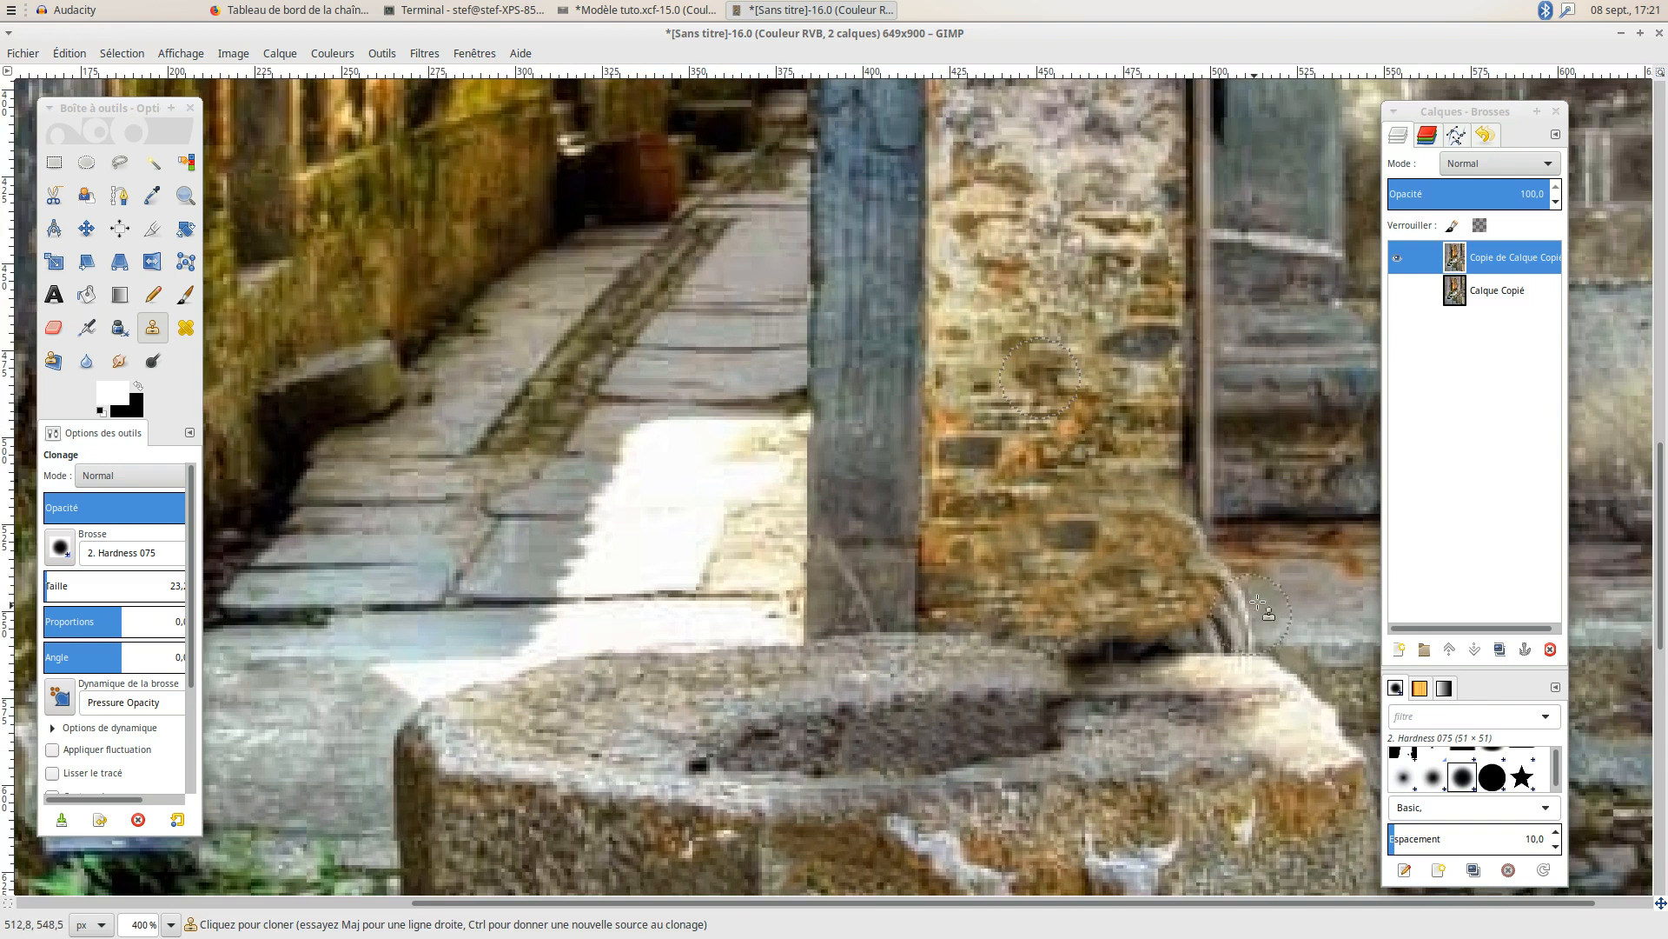
{"action": "left_click_drag", "start_coordinate": [1317, 903], "coordinate": [1399, 891]}
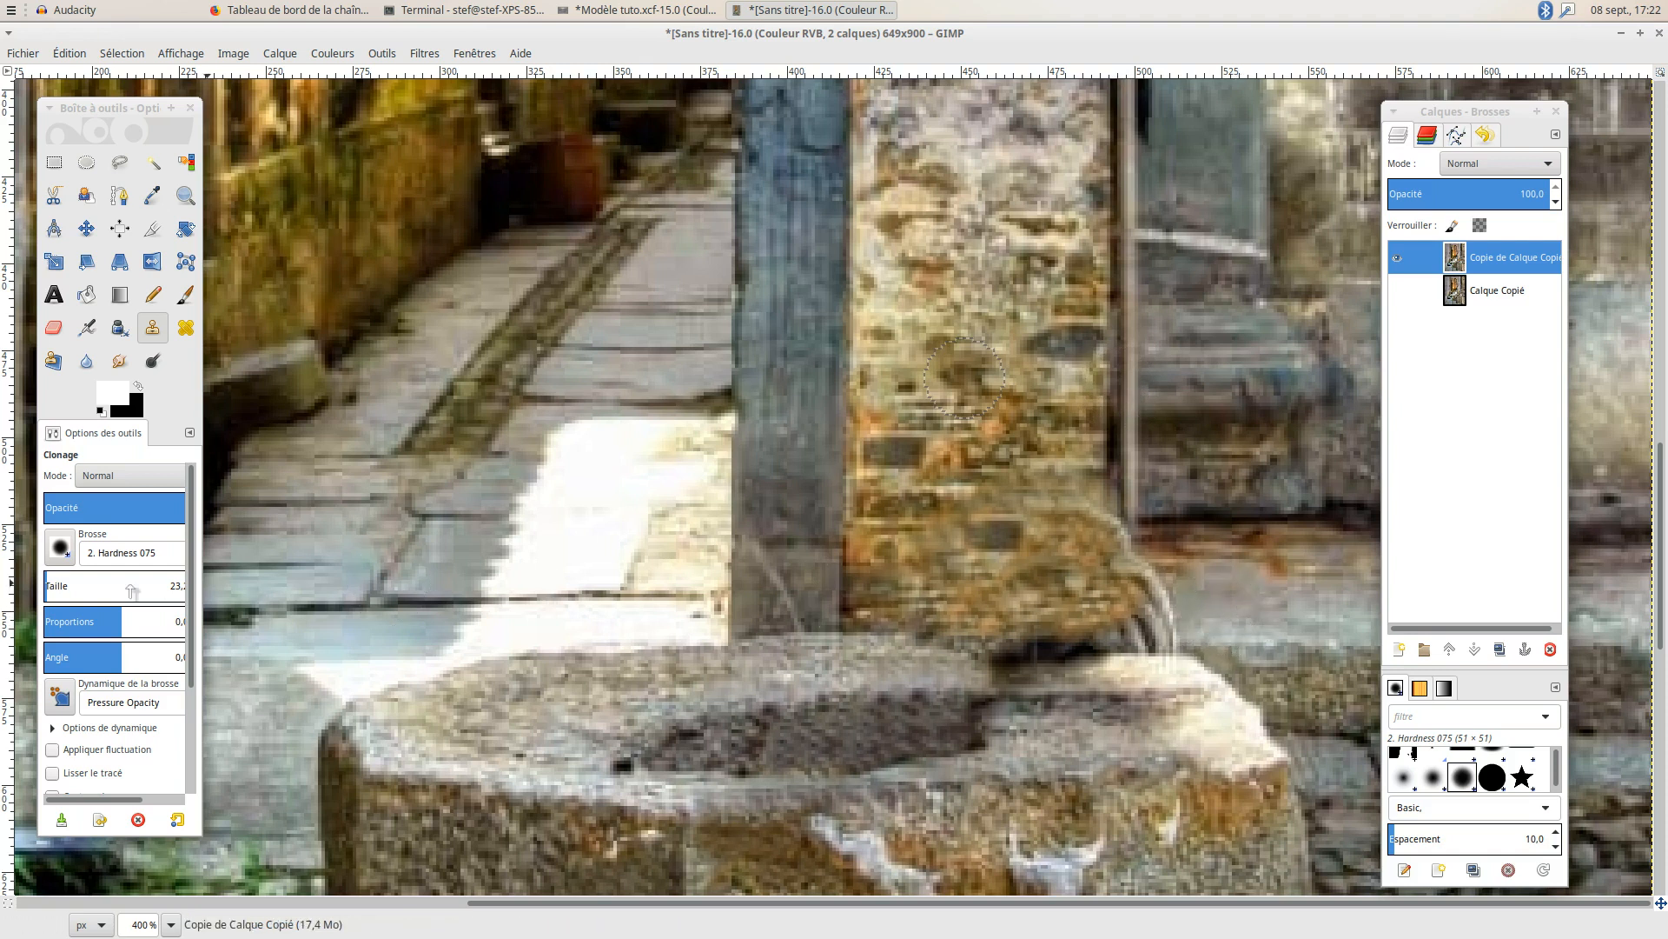
{"action": "left_click", "coordinate": [48, 580]}
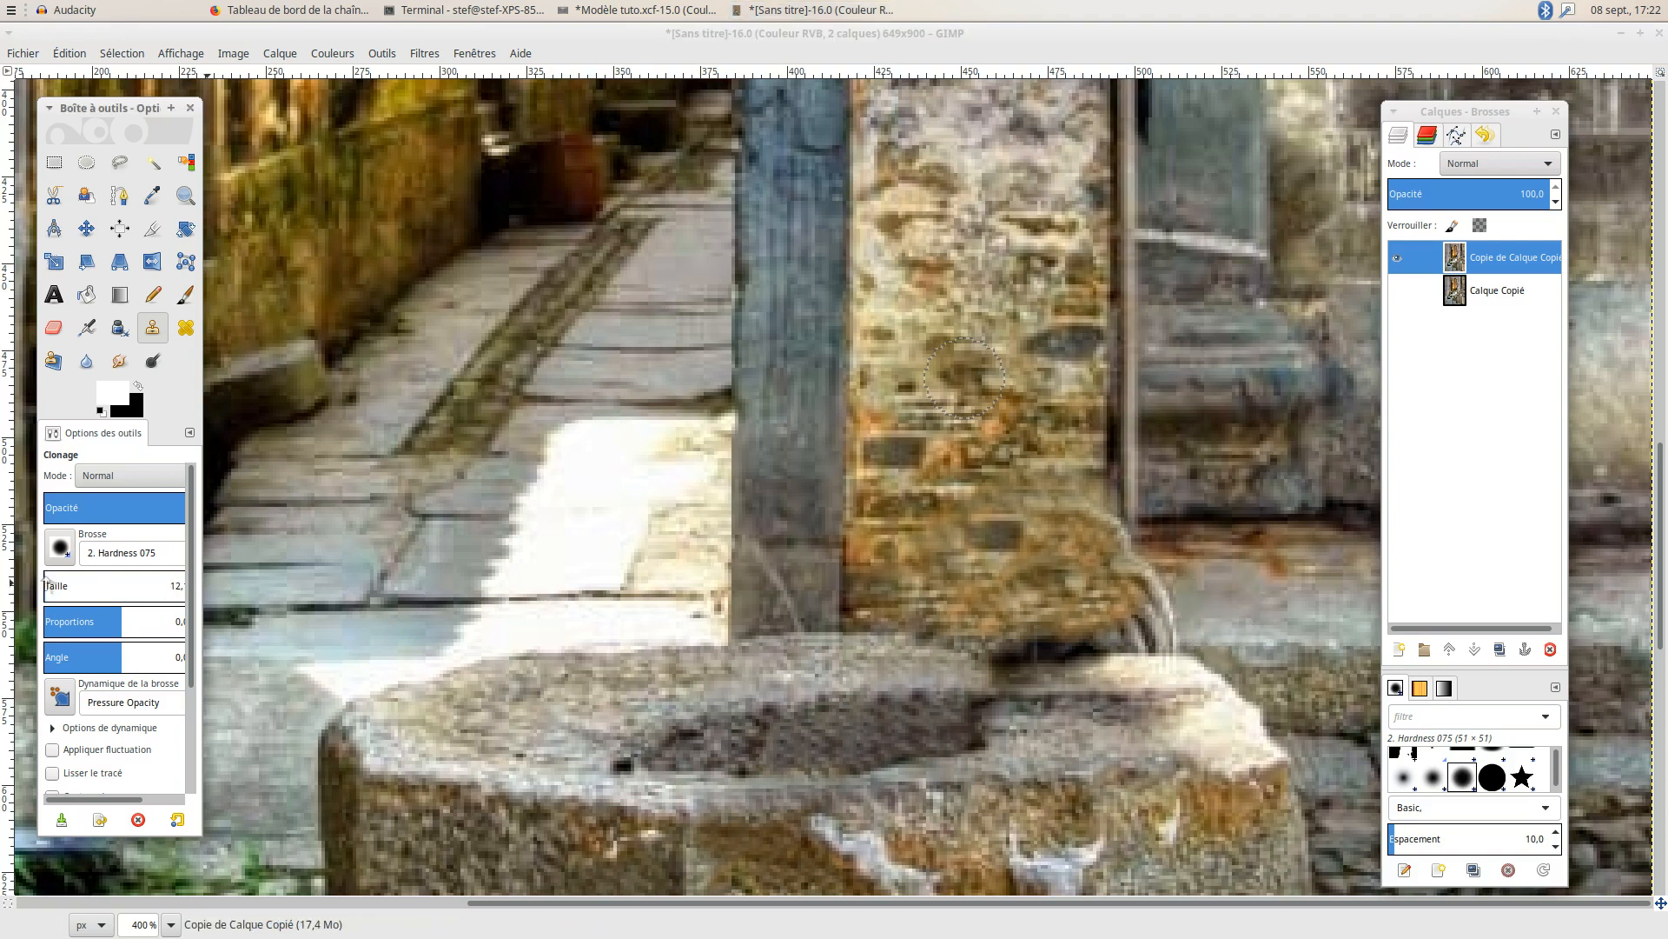
{"action": "left_click", "coordinate": [1235, 616], "text": "ctrl"}
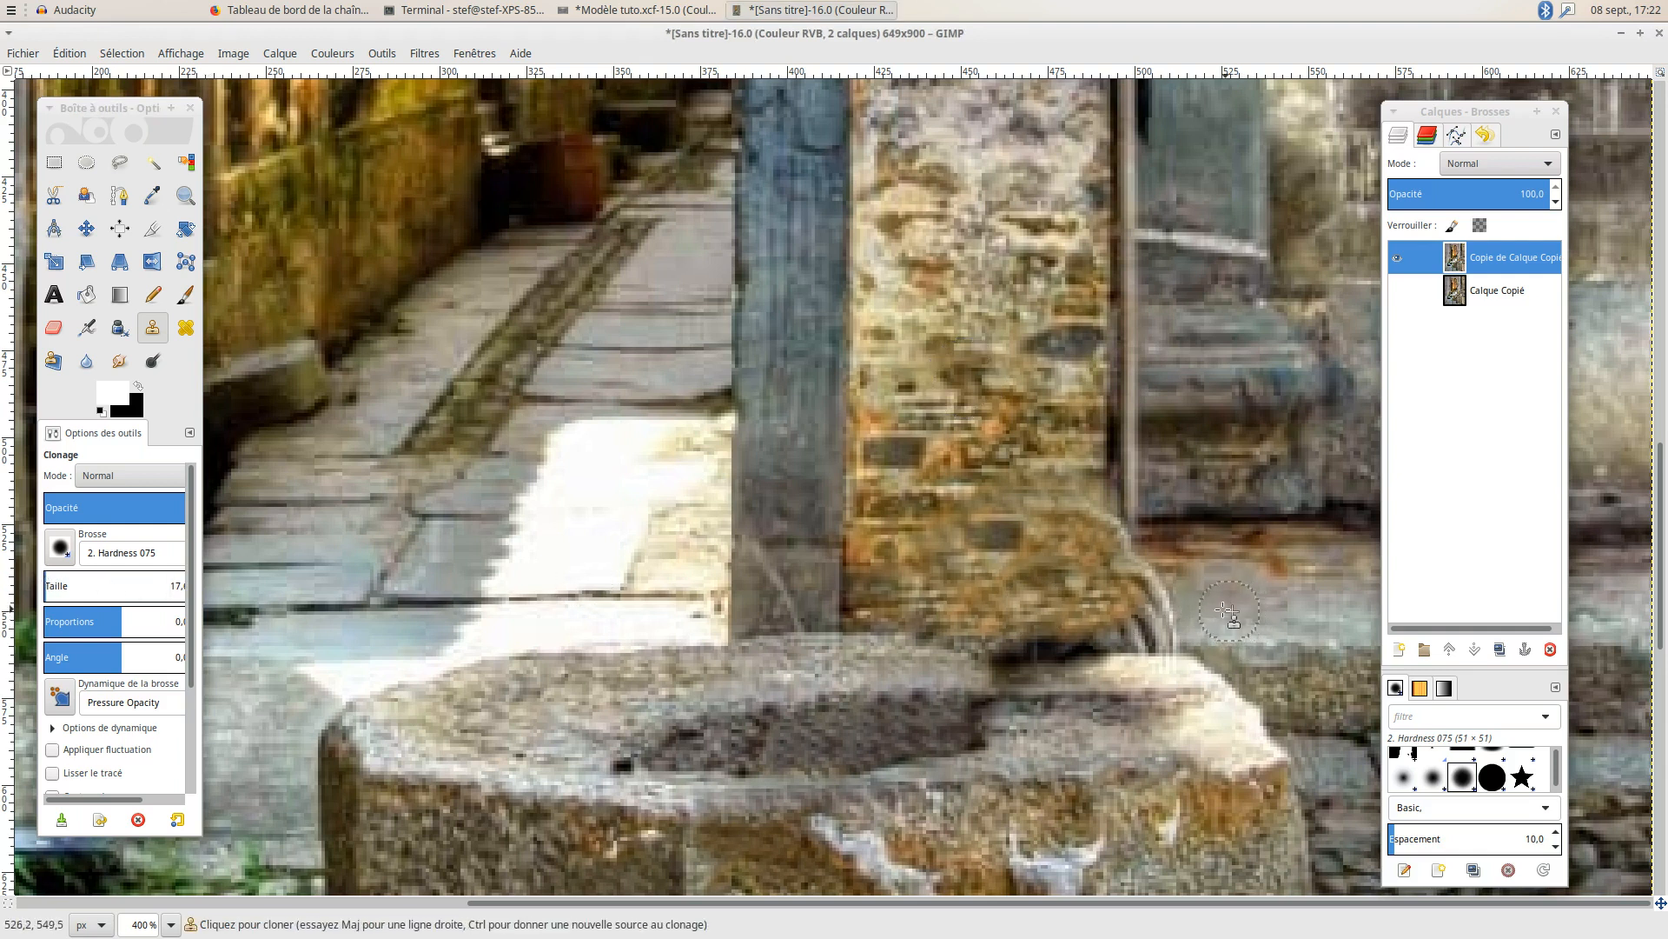
{"action": "left_click", "coordinate": [1143, 619]}
{"action": "left_click", "coordinate": [1127, 612]}
{"action": "left_click", "coordinate": [1131, 612]}
{"action": "mouse_move", "coordinate": [1144, 604]}
{"action": "left_mouse_down"}
{"action": "mouse_move", "coordinate": [1117, 615]}
{"action": "mouse_move", "coordinate": [1147, 626]}
{"action": "left_mouse_up"}
{"action": "mouse_move", "coordinate": [1259, 621]}
{"action": "left_mouse_down"}
{"action": "mouse_move", "coordinate": [1121, 617]}
{"action": "mouse_move", "coordinate": [1147, 601]}
{"action": "left_mouse_up"}
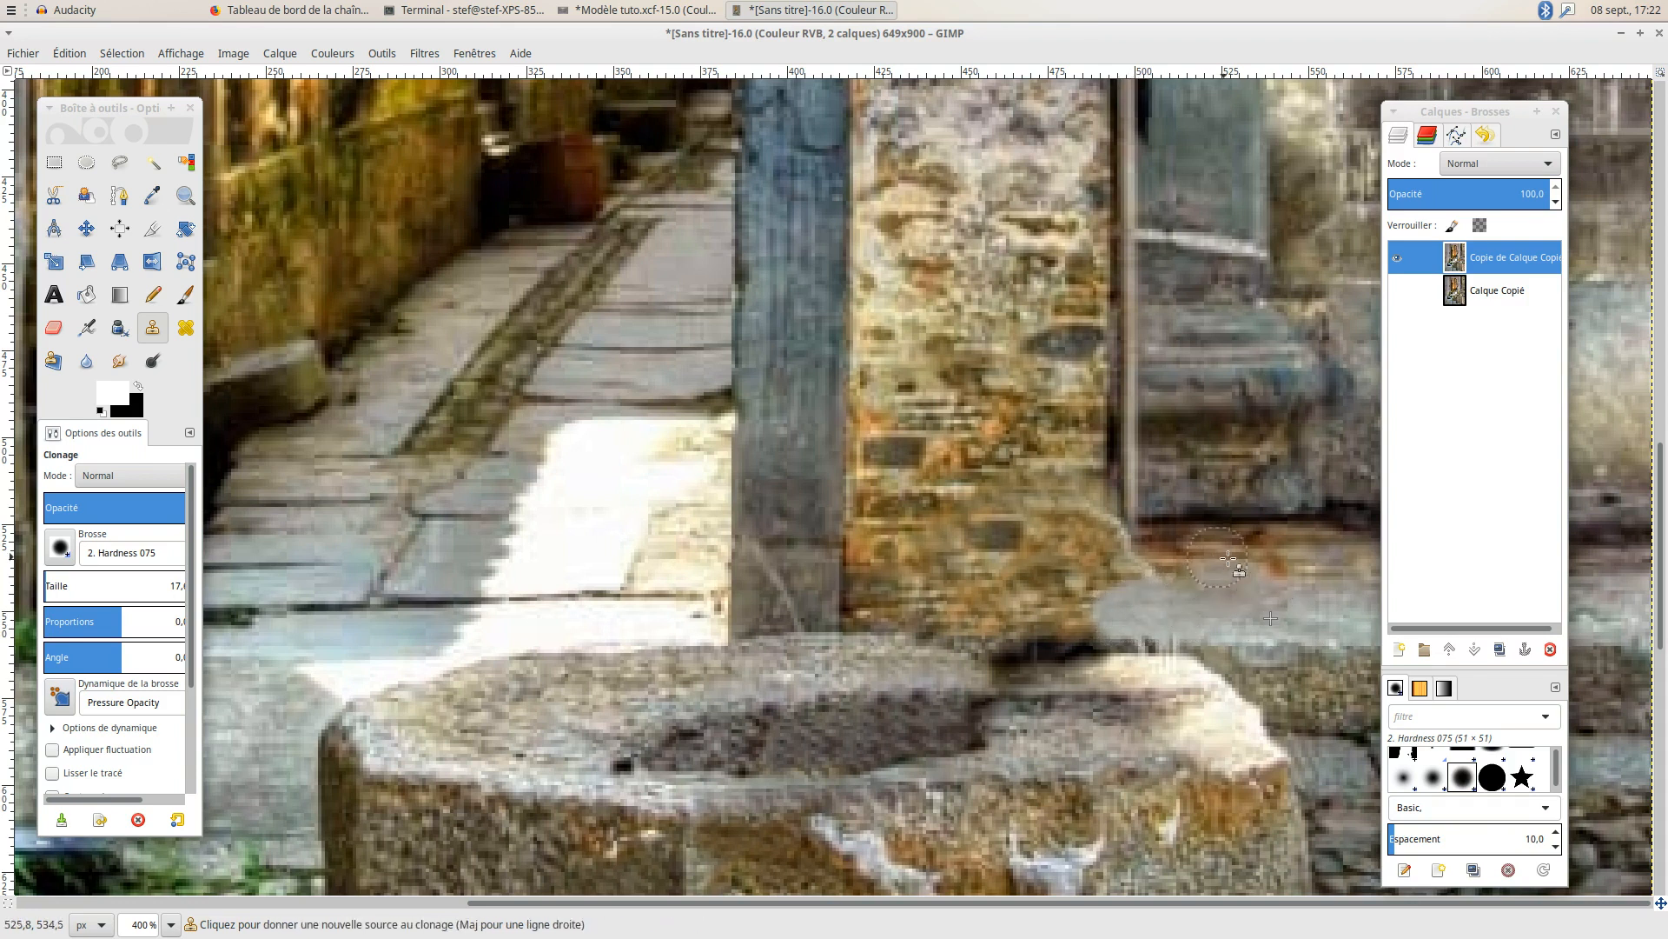
Sample the rust-brown ground strip and clone it over the remaining knot edge beside the pillar.
{"action": "left_click", "coordinate": [1198, 548], "text": "ctrl"}
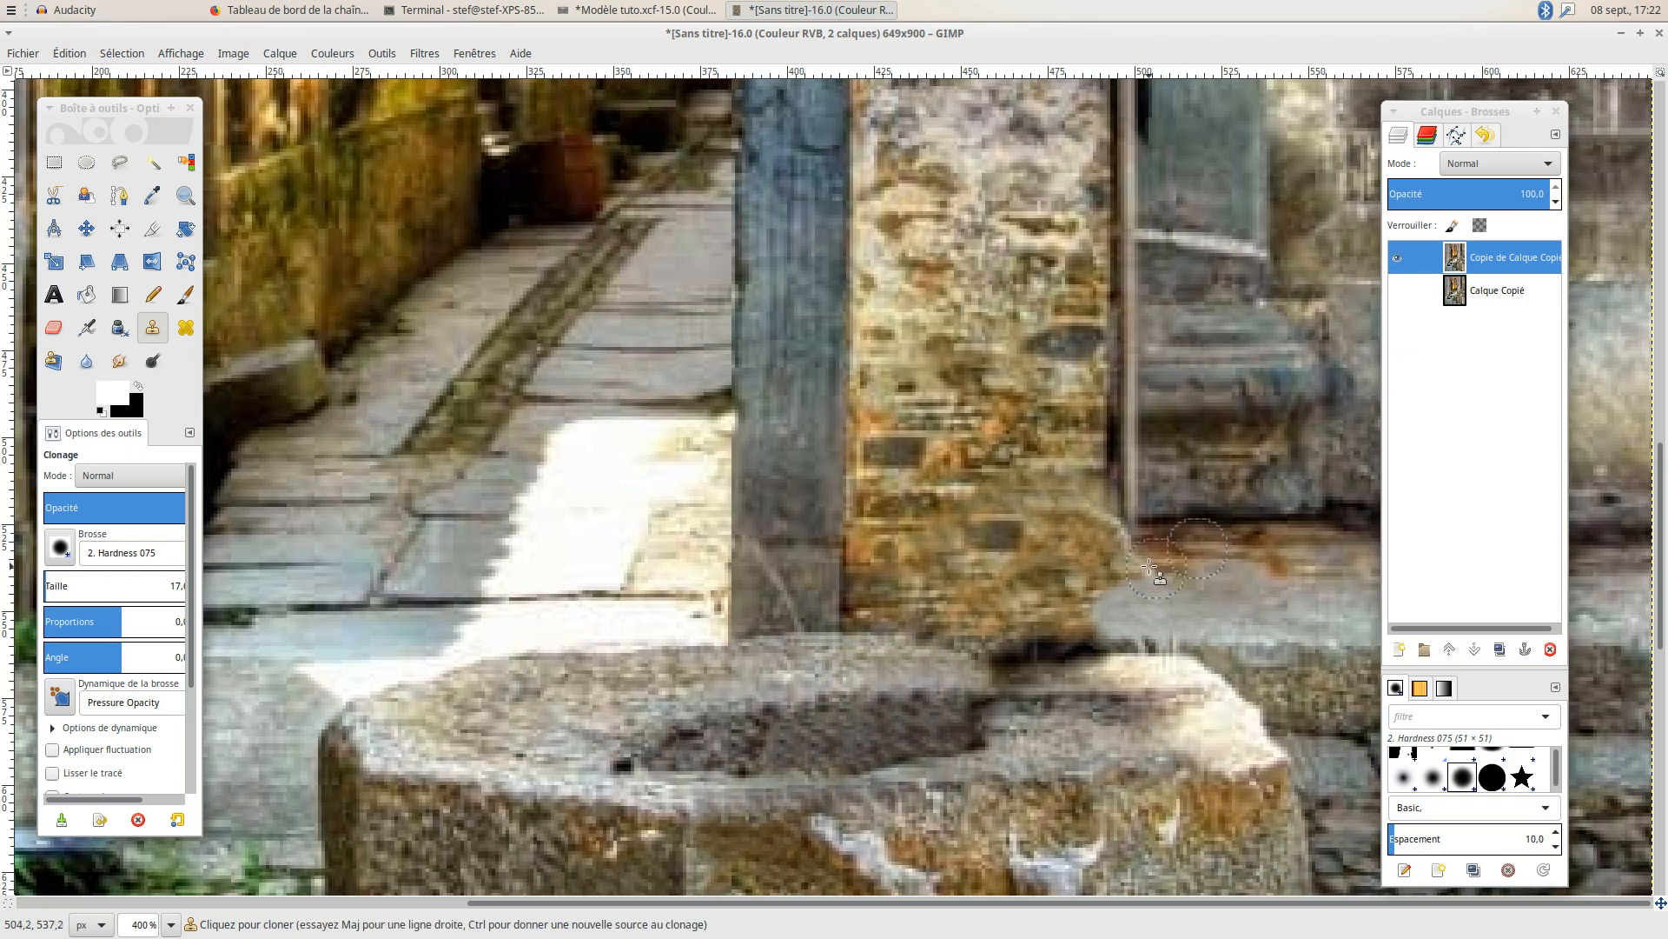
{"action": "left_click_drag", "start_coordinate": [1124, 545], "coordinate": [1147, 535]}
{"action": "scroll", "coordinate": [1286, 560], "scroll_direction": "up", "scroll_amount": 2}
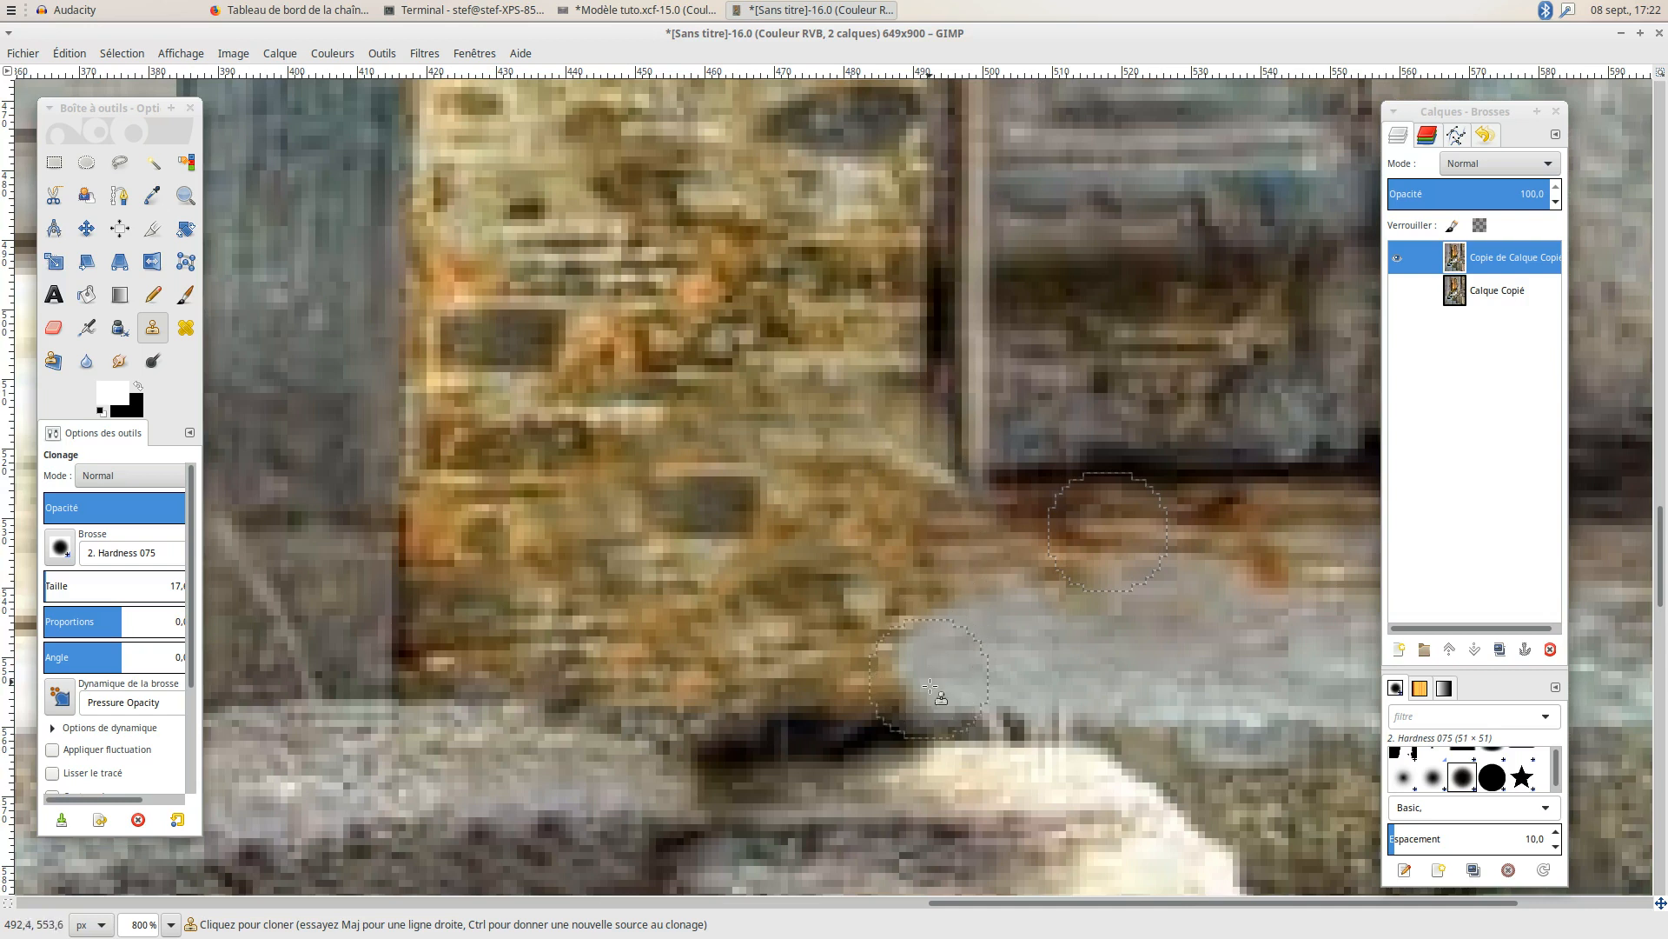
{"action": "scroll", "coordinate": [912, 584], "scroll_direction": "down", "scroll_amount": 4}
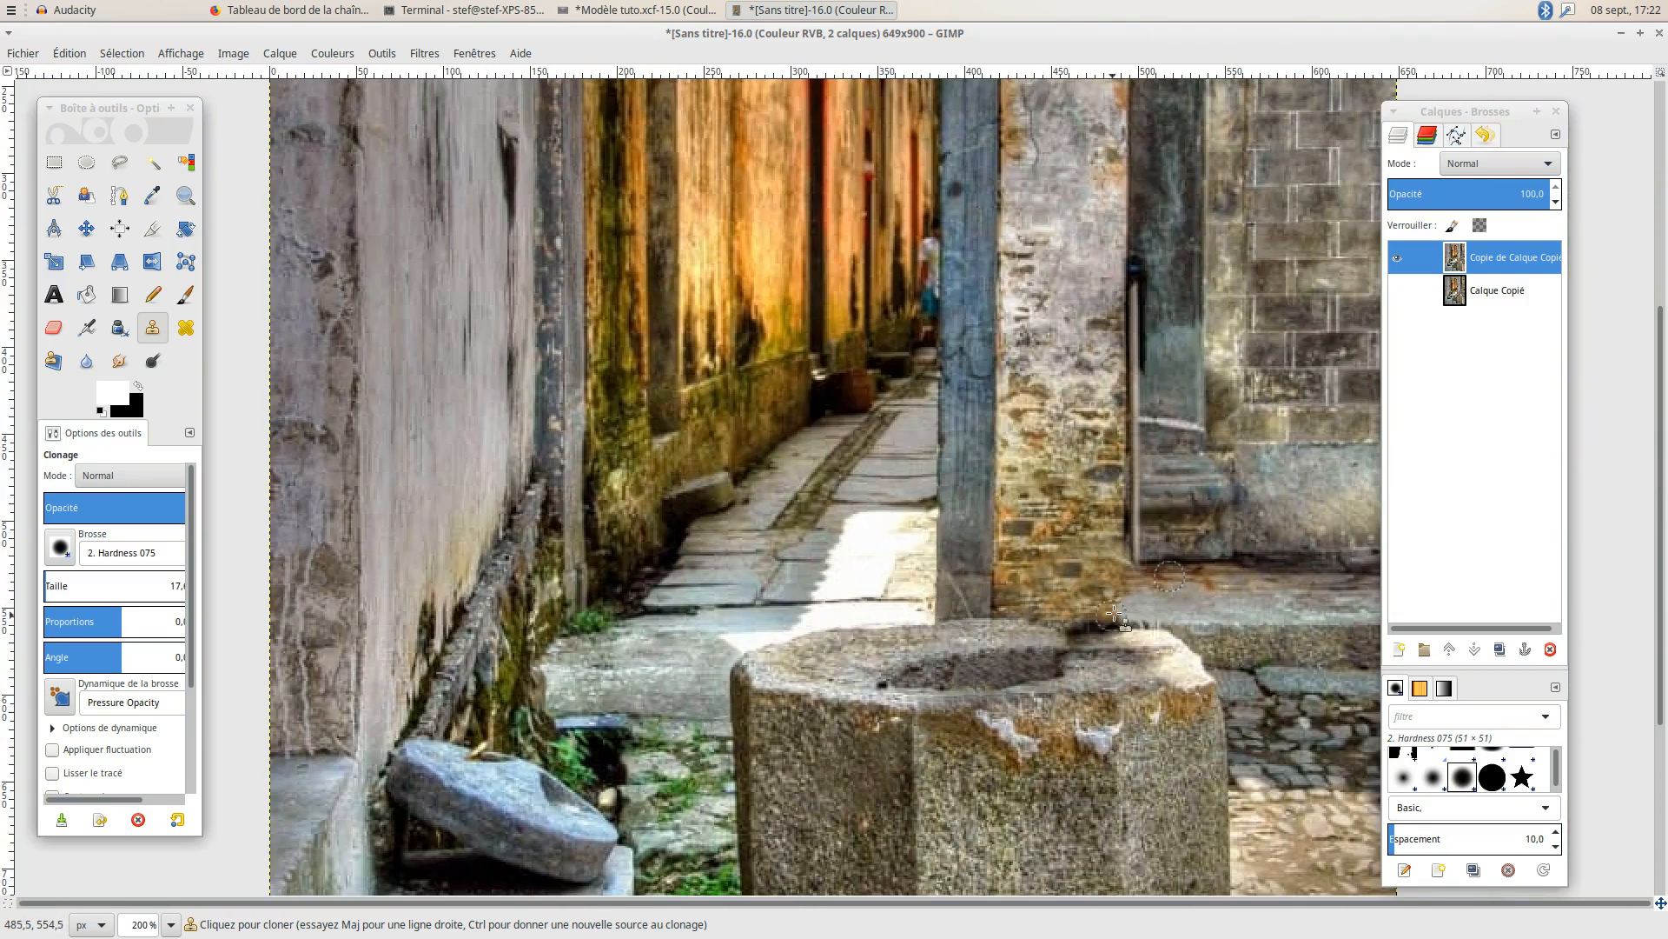
Sample the pillar's dark right edge above the former knot and clone it straight down to the pillar's base.
{"action": "scroll", "coordinate": [1095, 547], "scroll_direction": "up", "scroll_amount": 3}
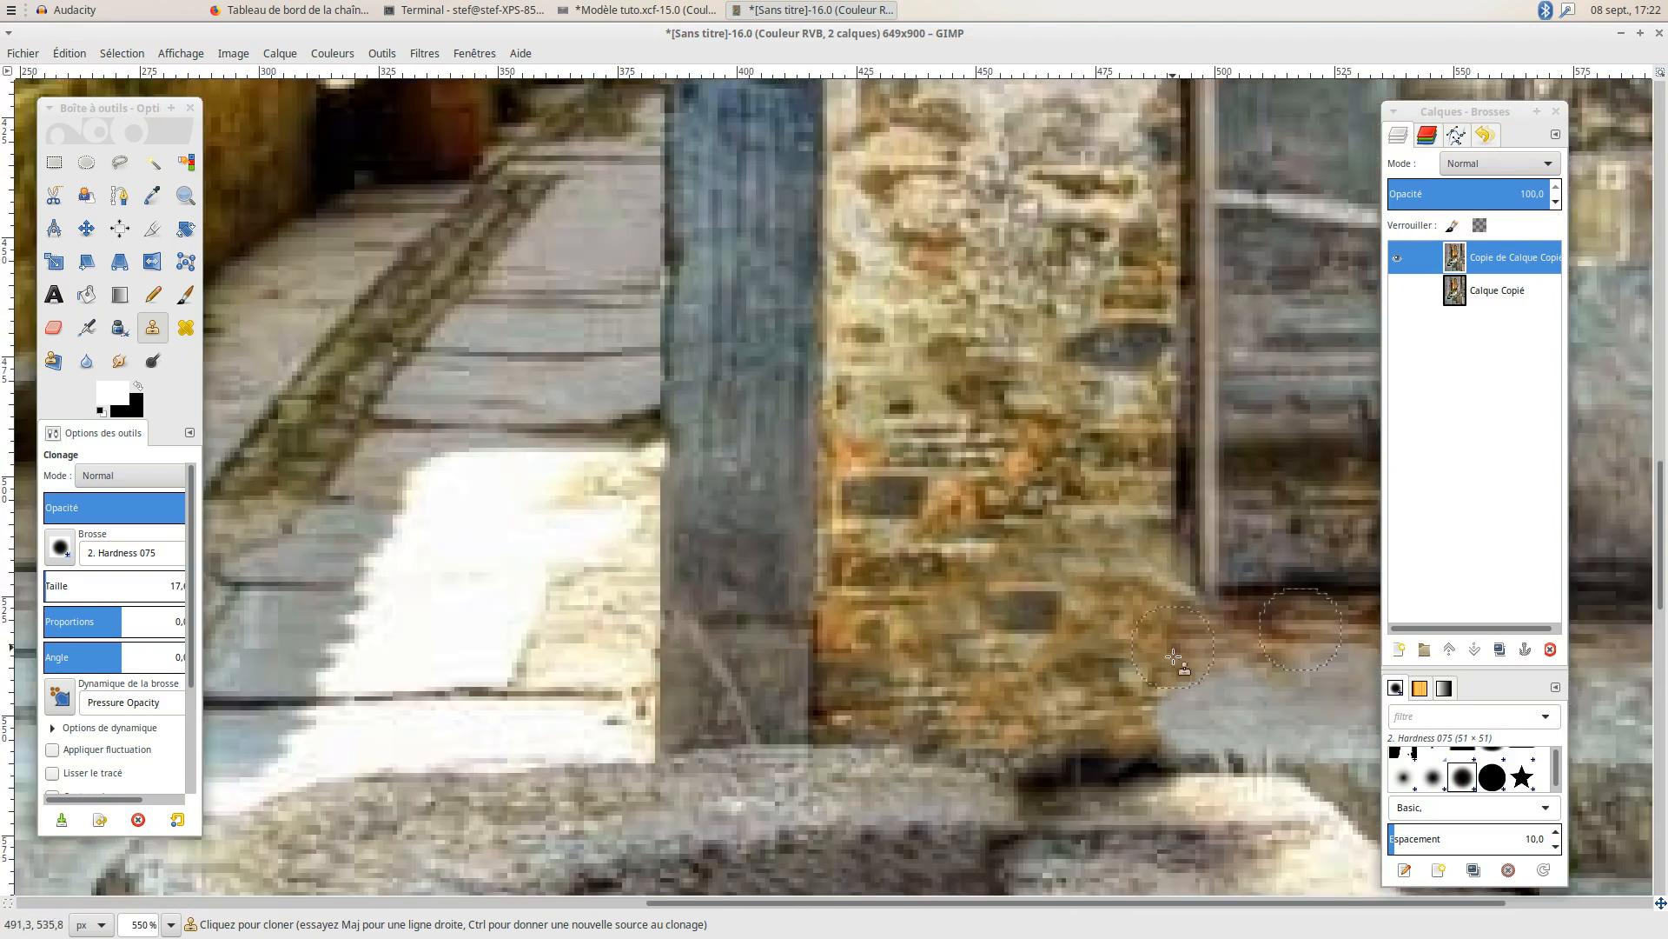
{"action": "scroll", "coordinate": [1175, 643], "scroll_direction": "up", "scroll_amount": 1}
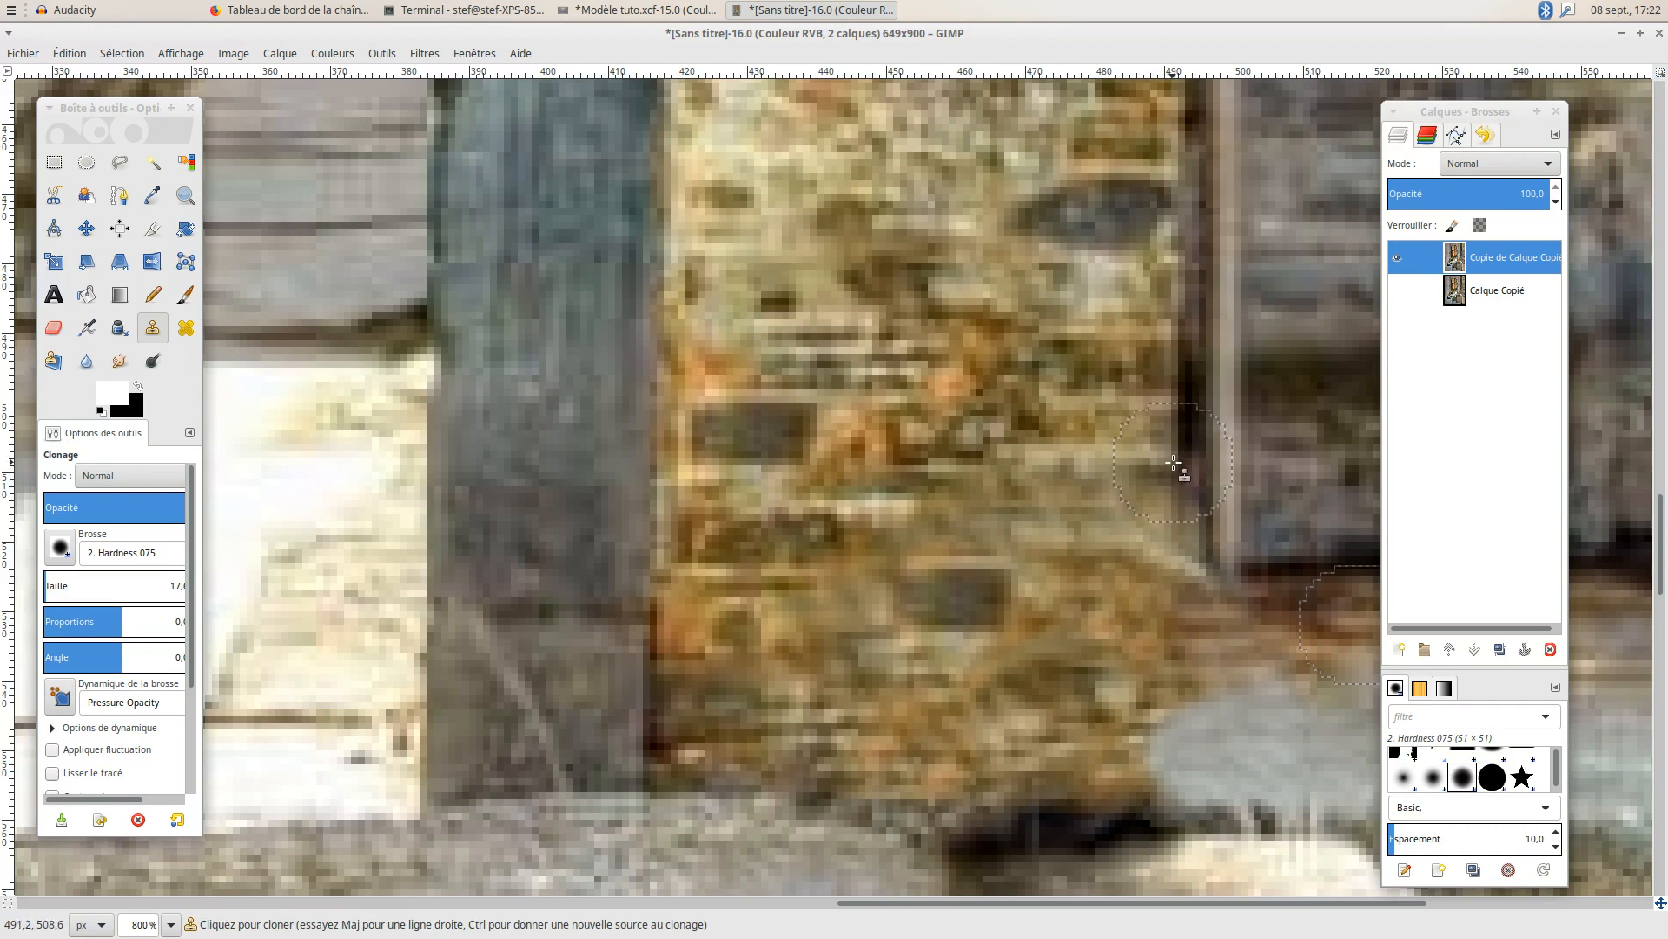
{"action": "key", "text": "ctrl"}
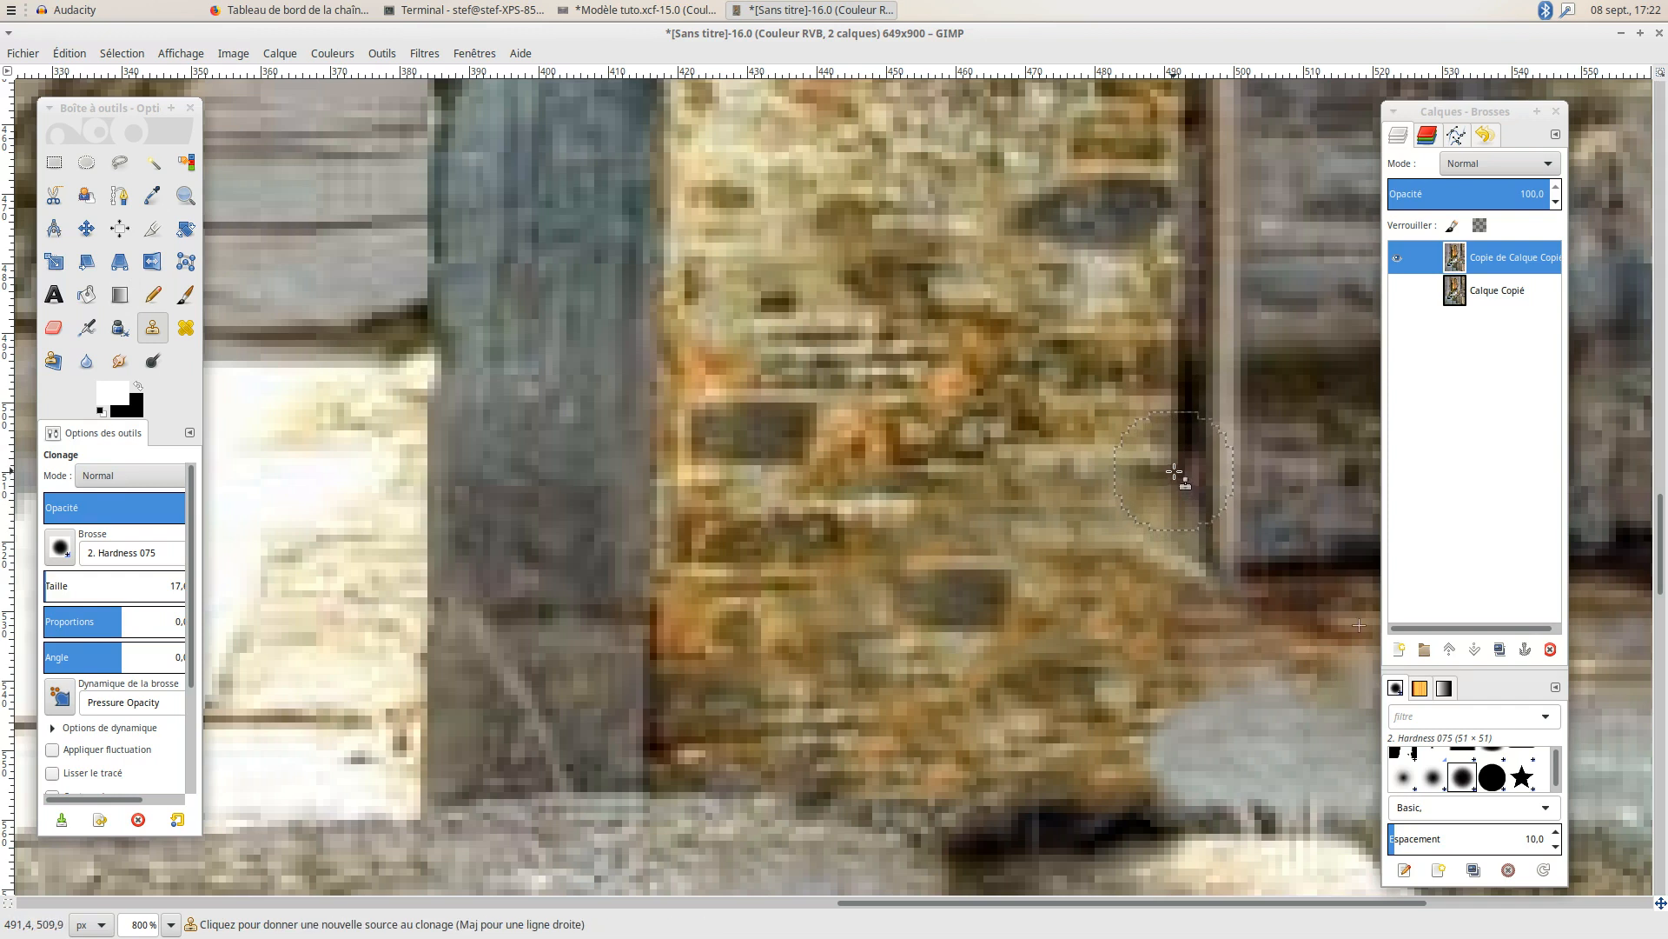
{"action": "left_click", "coordinate": [1174, 470], "text": "ctrl"}
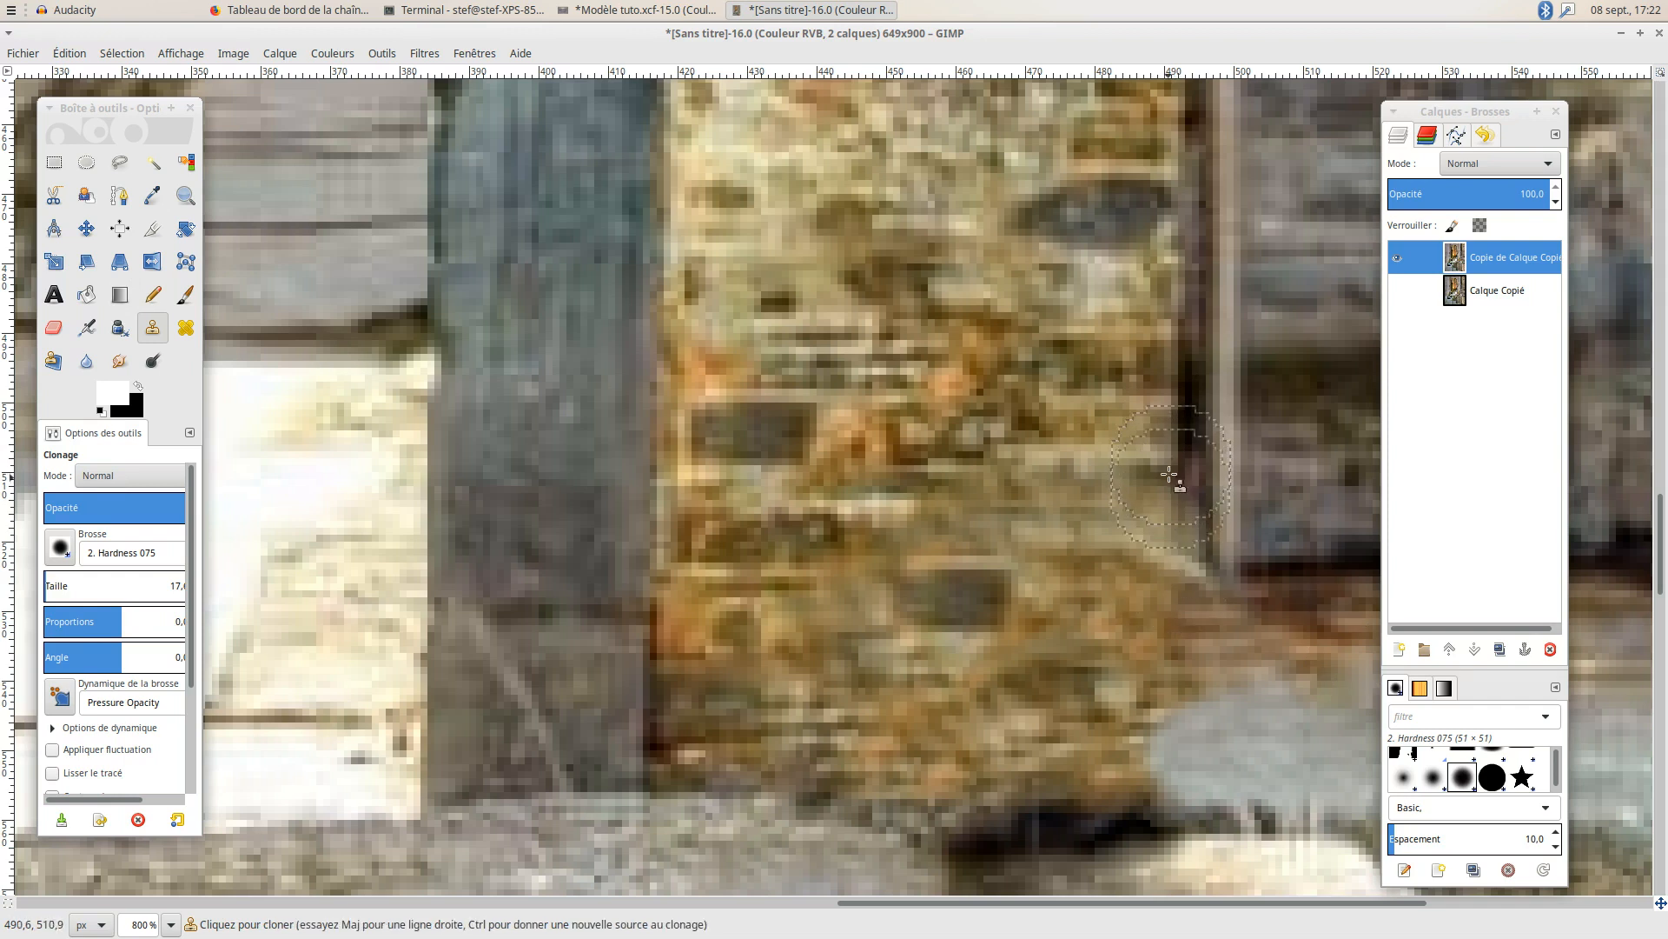
{"action": "left_click_drag", "start_coordinate": [1174, 561], "coordinate": [1176, 641]}
{"action": "left_click_drag", "start_coordinate": [1179, 665], "coordinate": [1188, 790]}
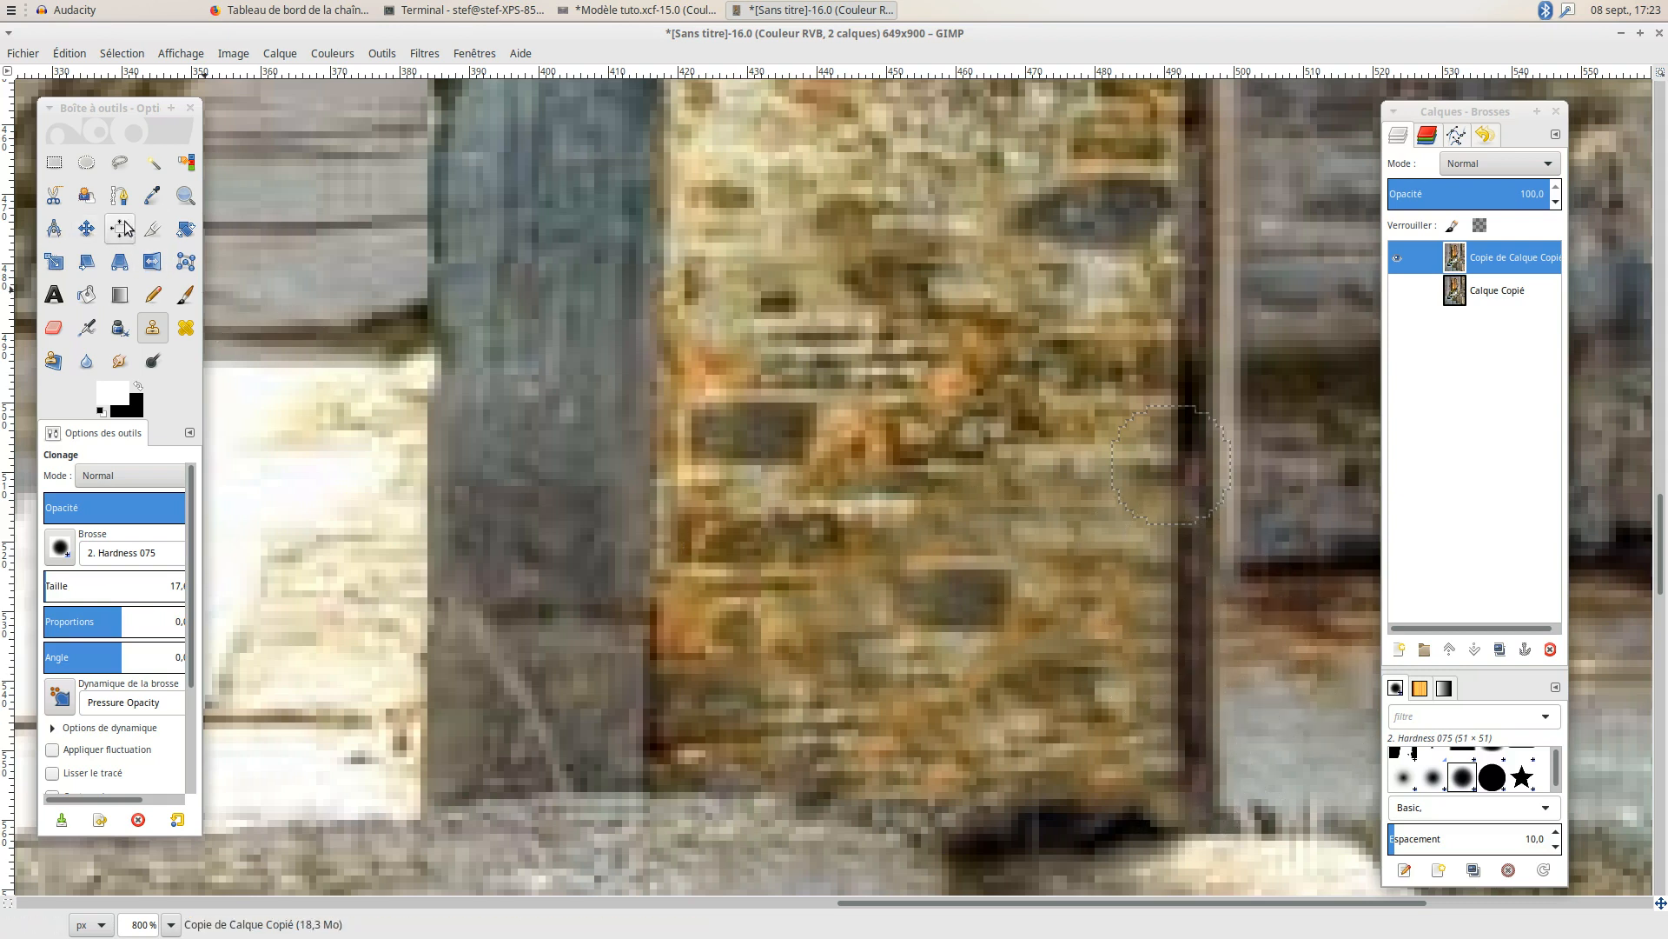
Outline the ground and wall base right of the pillar's lower edge with a closed freehand selection.
{"action": "left_click", "coordinate": [120, 163]}
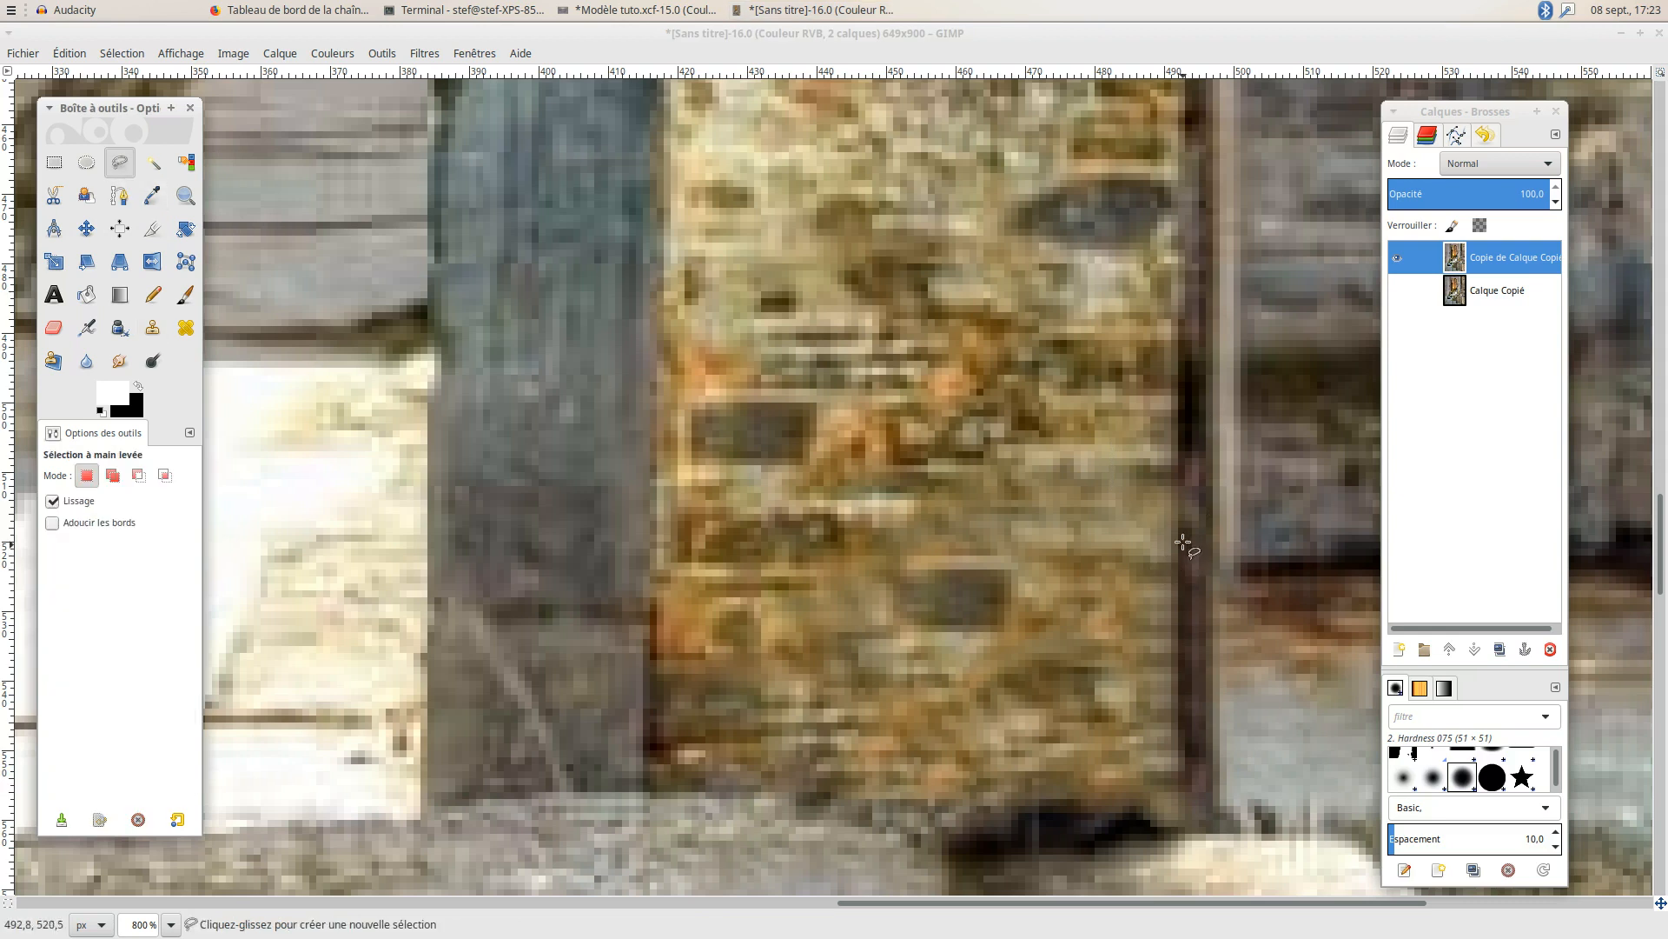
{"action": "left_click", "coordinate": [1182, 515]}
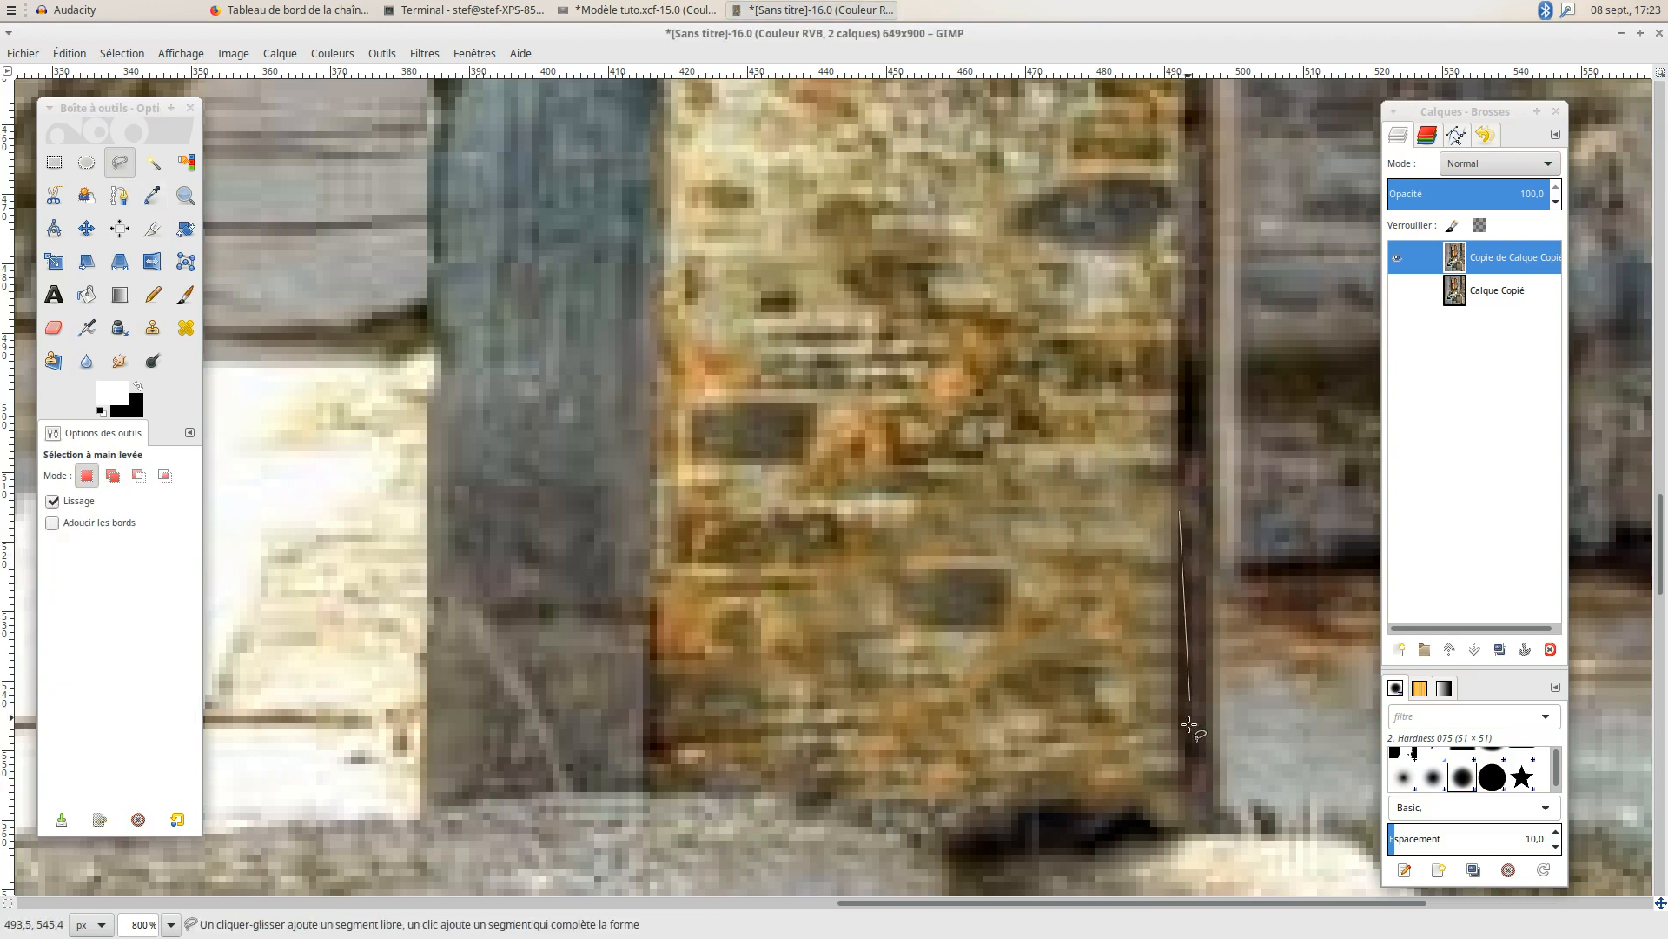
{"action": "left_click", "coordinate": [1187, 826]}
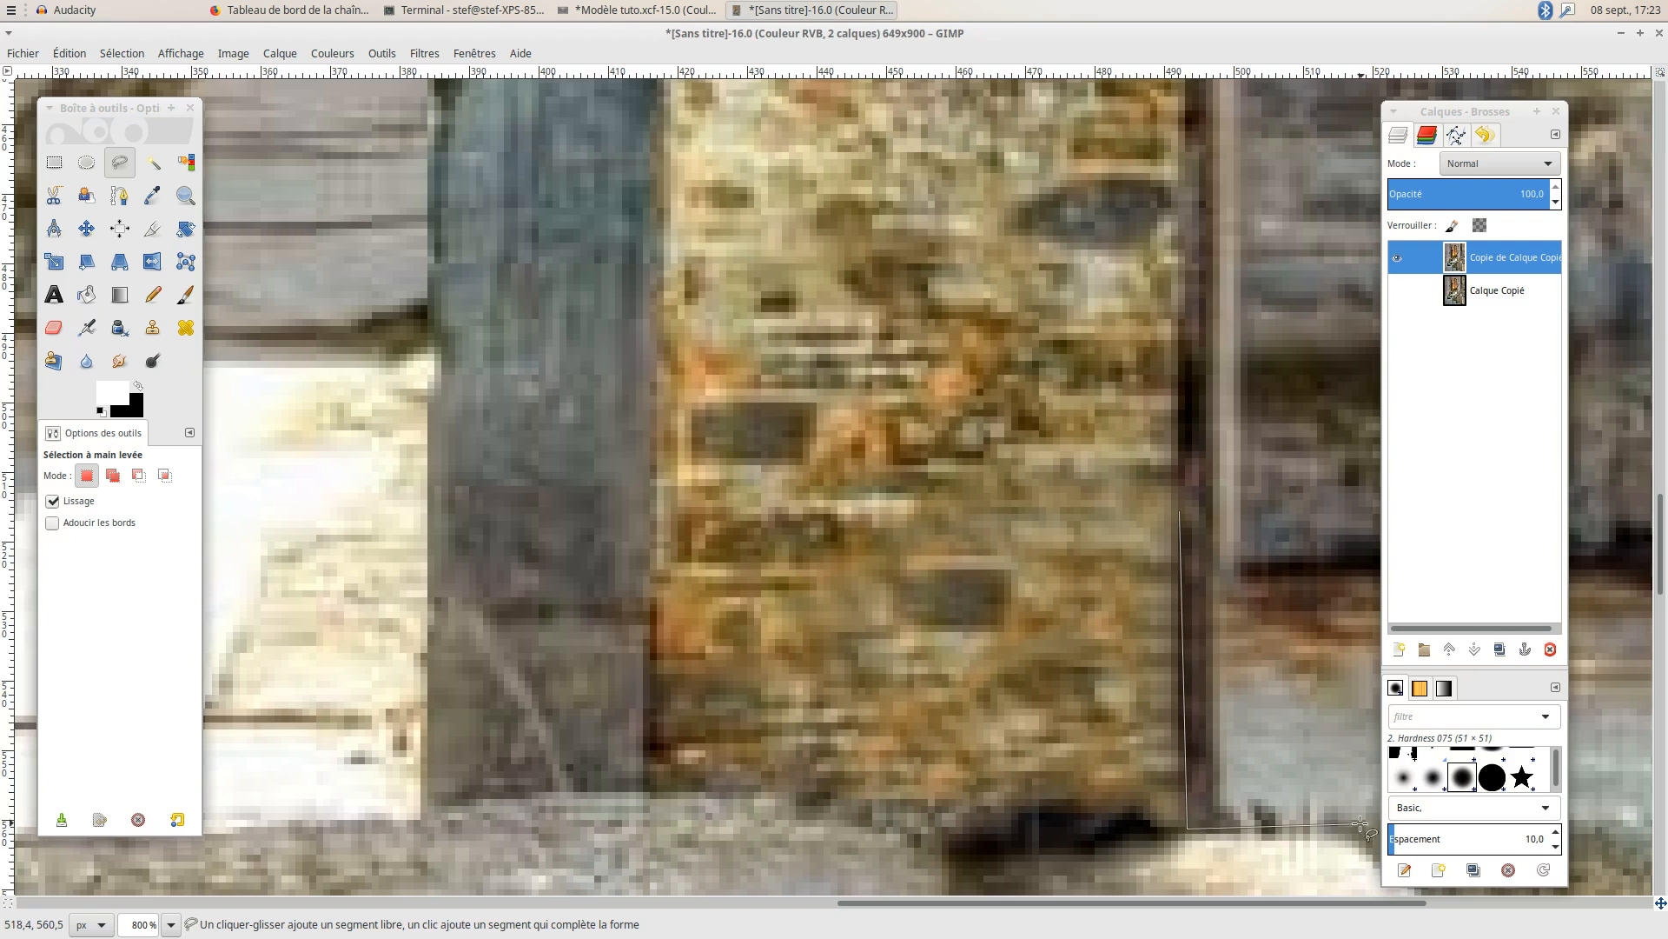
{"action": "left_click", "coordinate": [1630, 778]}
{"action": "left_click", "coordinate": [1636, 524]}
{"action": "left_click", "coordinate": [1282, 413]}
{"action": "left_click", "coordinate": [1180, 511]}
{"action": "key", "text": "Return"}
Reduce the clone brush to about 12 and clone grey and rust-brown ground over the excess dark edge inside the selection.
{"action": "left_click_drag", "start_coordinate": [1029, 904], "coordinate": [1253, 904]}
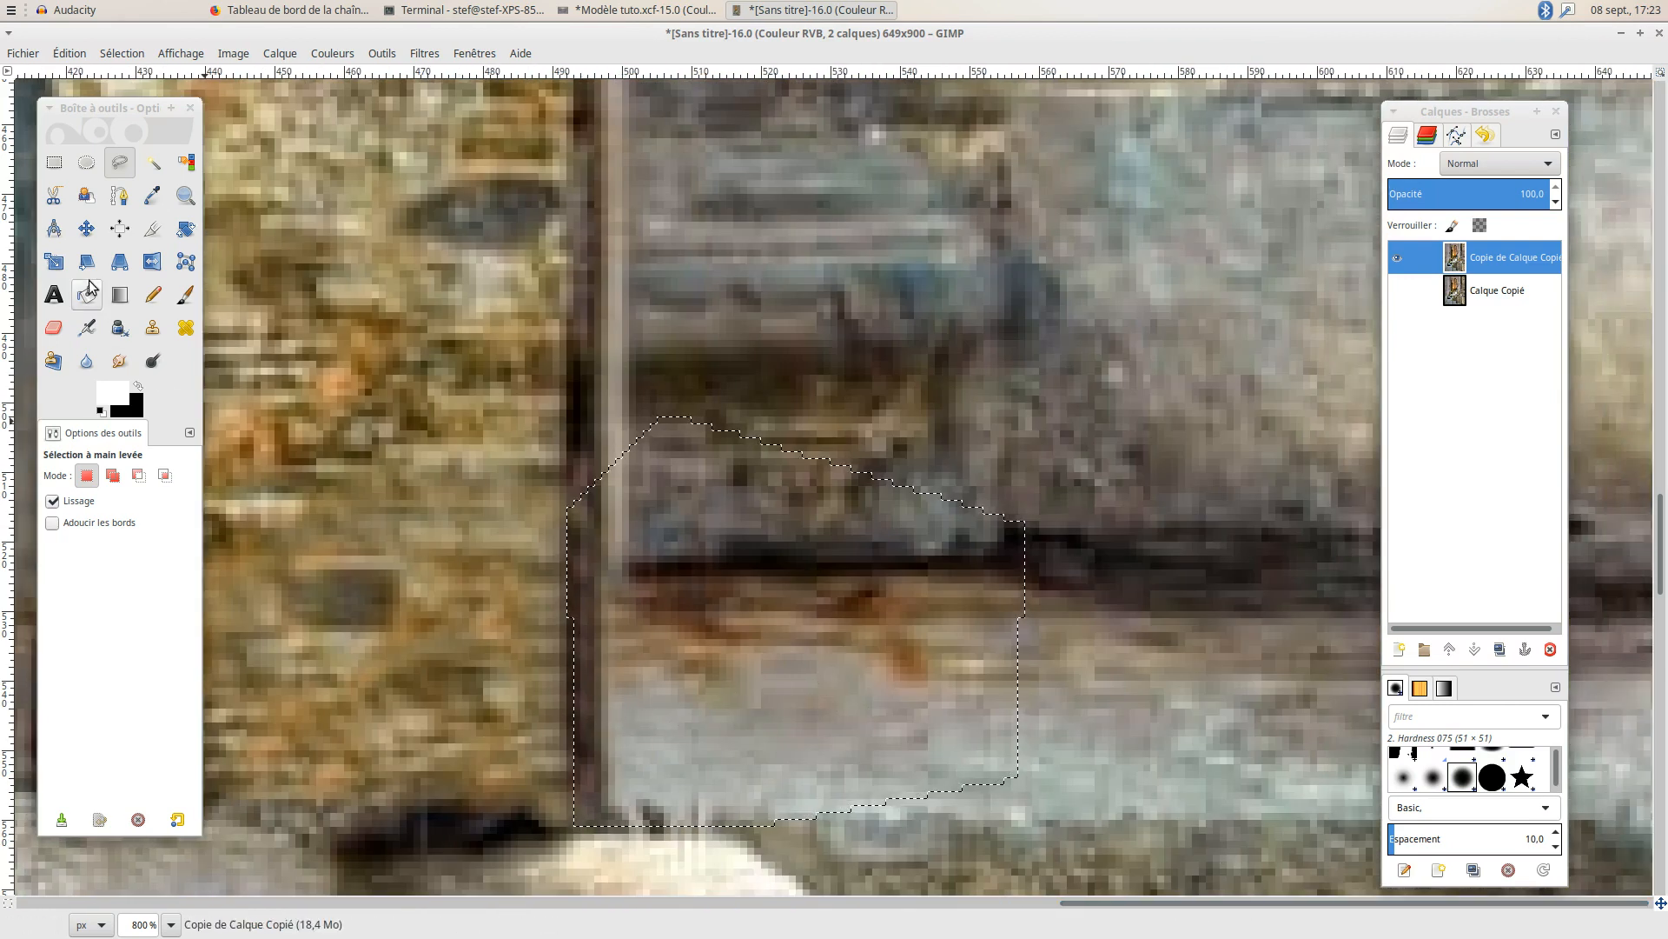
{"action": "left_click", "coordinate": [153, 328]}
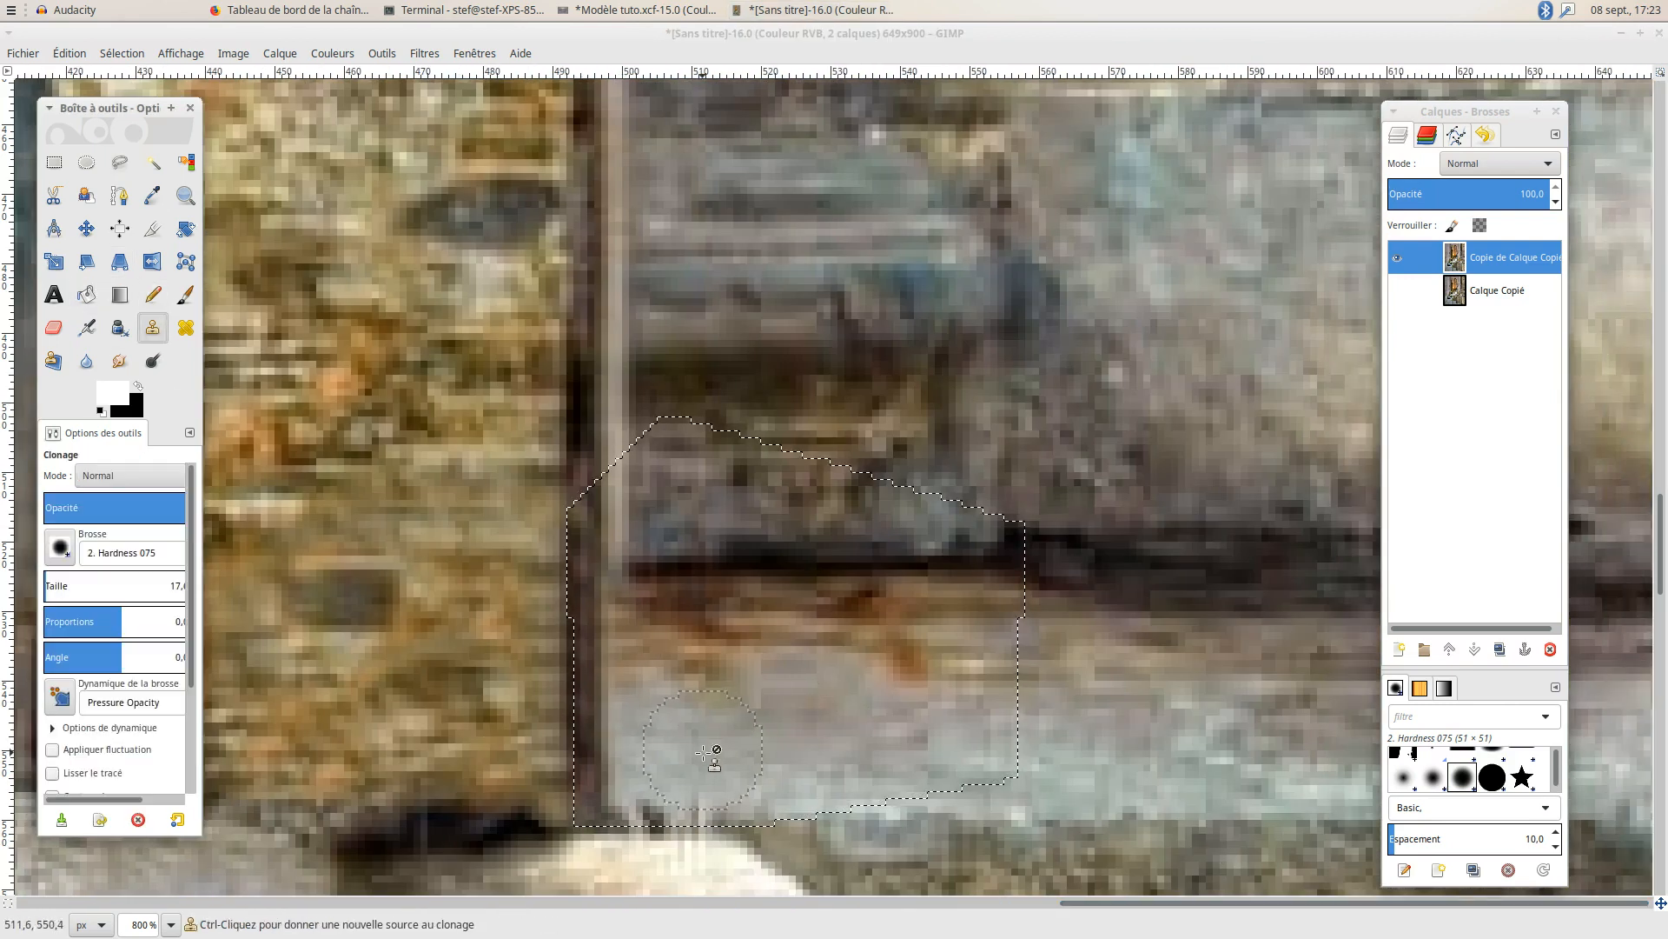
{"action": "left_click_drag", "start_coordinate": [55, 585], "coordinate": [170, 585]}
{"action": "left_click", "coordinate": [782, 741], "text": "ctrl"}
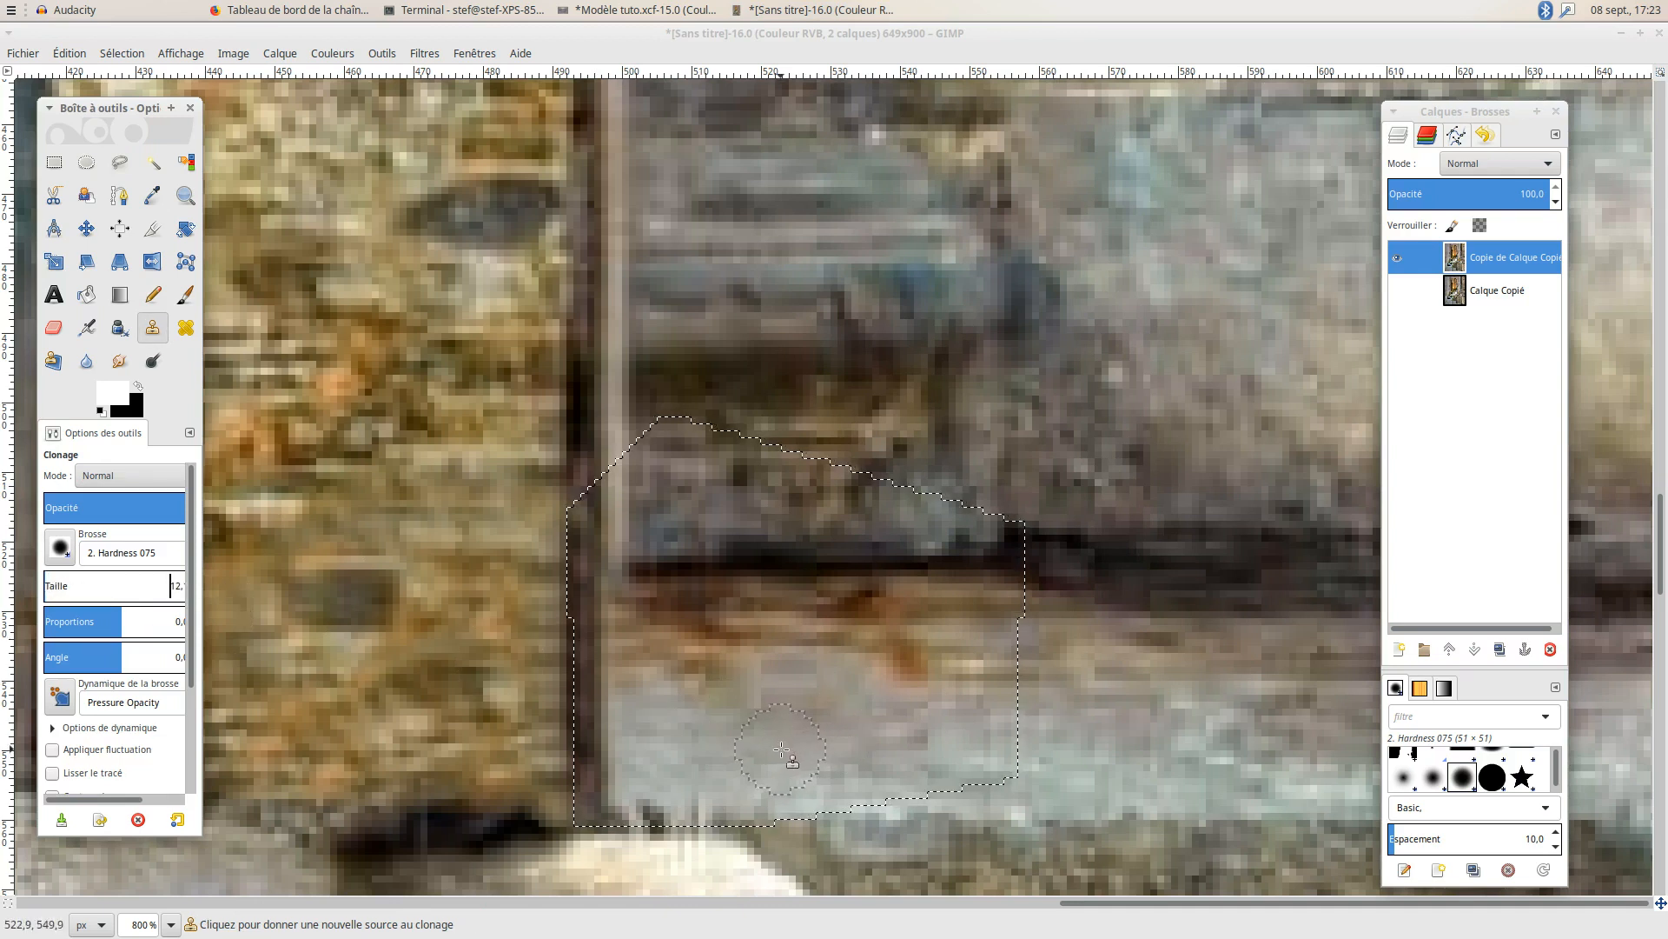
{"action": "mouse_move", "coordinate": [631, 755]}
{"action": "left_mouse_down"}
{"action": "mouse_move", "coordinate": [600, 747]}
{"action": "mouse_move", "coordinate": [593, 791]}
{"action": "mouse_move", "coordinate": [604, 696]}
{"action": "mouse_move", "coordinate": [589, 689]}
{"action": "left_mouse_up"}
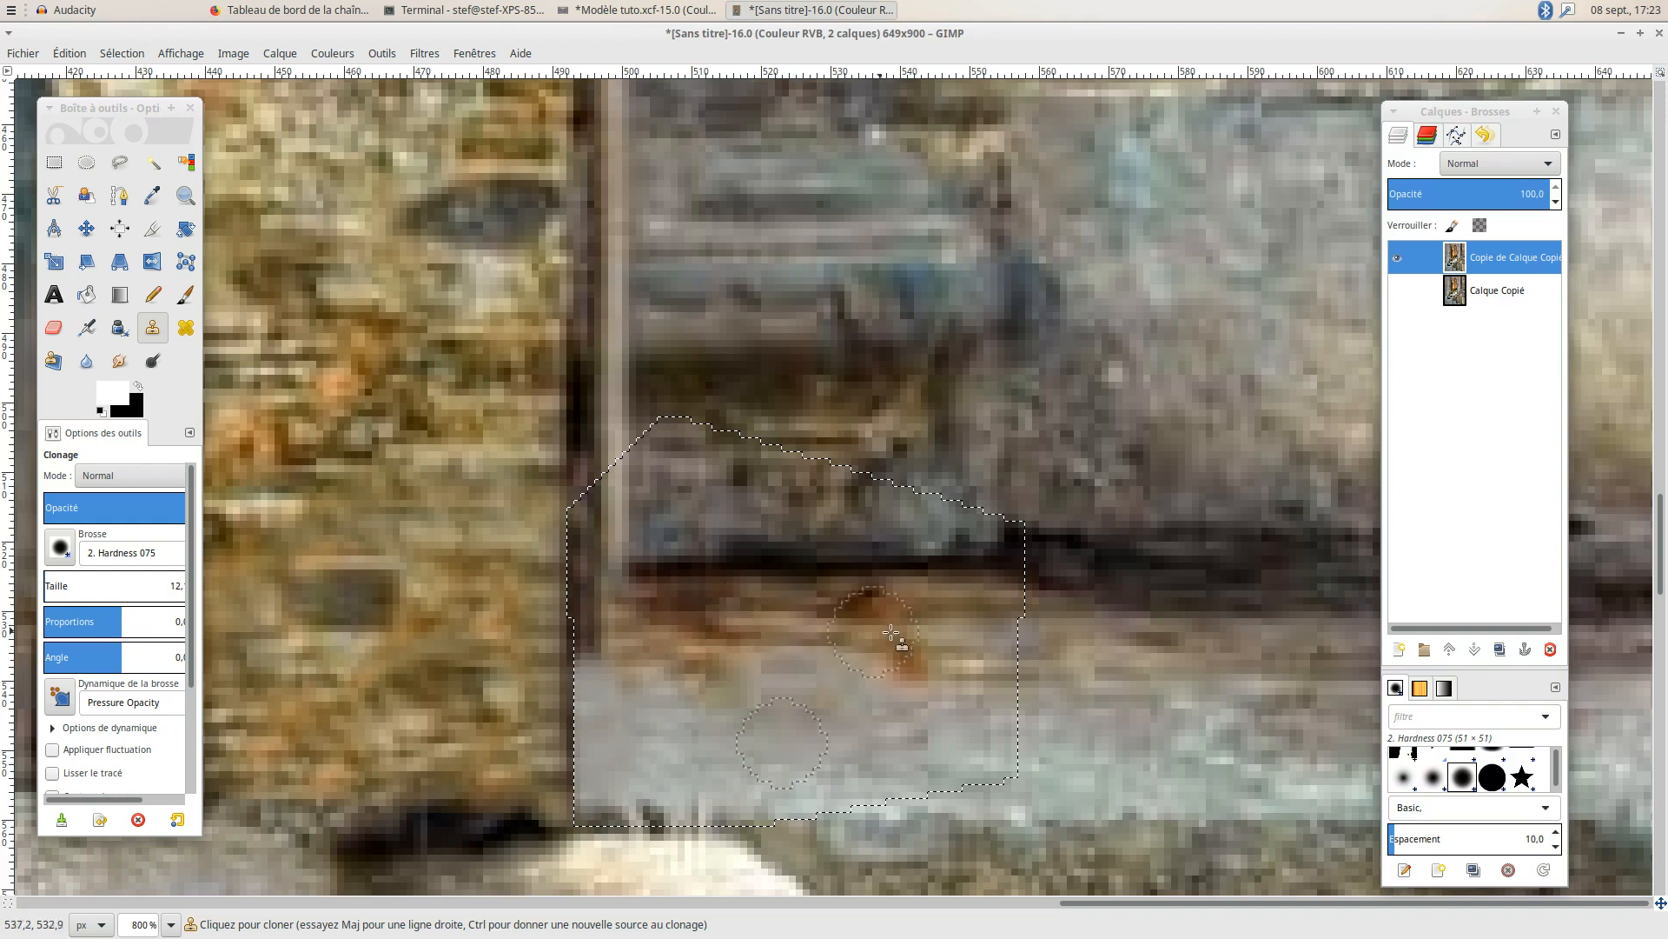
{"action": "left_click", "coordinate": [935, 611], "text": "ctrl"}
{"action": "mouse_move", "coordinate": [593, 618]}
{"action": "left_mouse_down"}
{"action": "mouse_move", "coordinate": [600, 635]}
{"action": "mouse_move", "coordinate": [585, 607]}
{"action": "mouse_move", "coordinate": [658, 670]}
{"action": "mouse_move", "coordinate": [608, 634]}
{"action": "left_mouse_up"}
Remove the freehand selection beside the pillar's foot.
{"action": "scroll", "coordinate": [1260, 708], "scroll_direction": "down", "scroll_amount": 4, "text": "ctrl"}
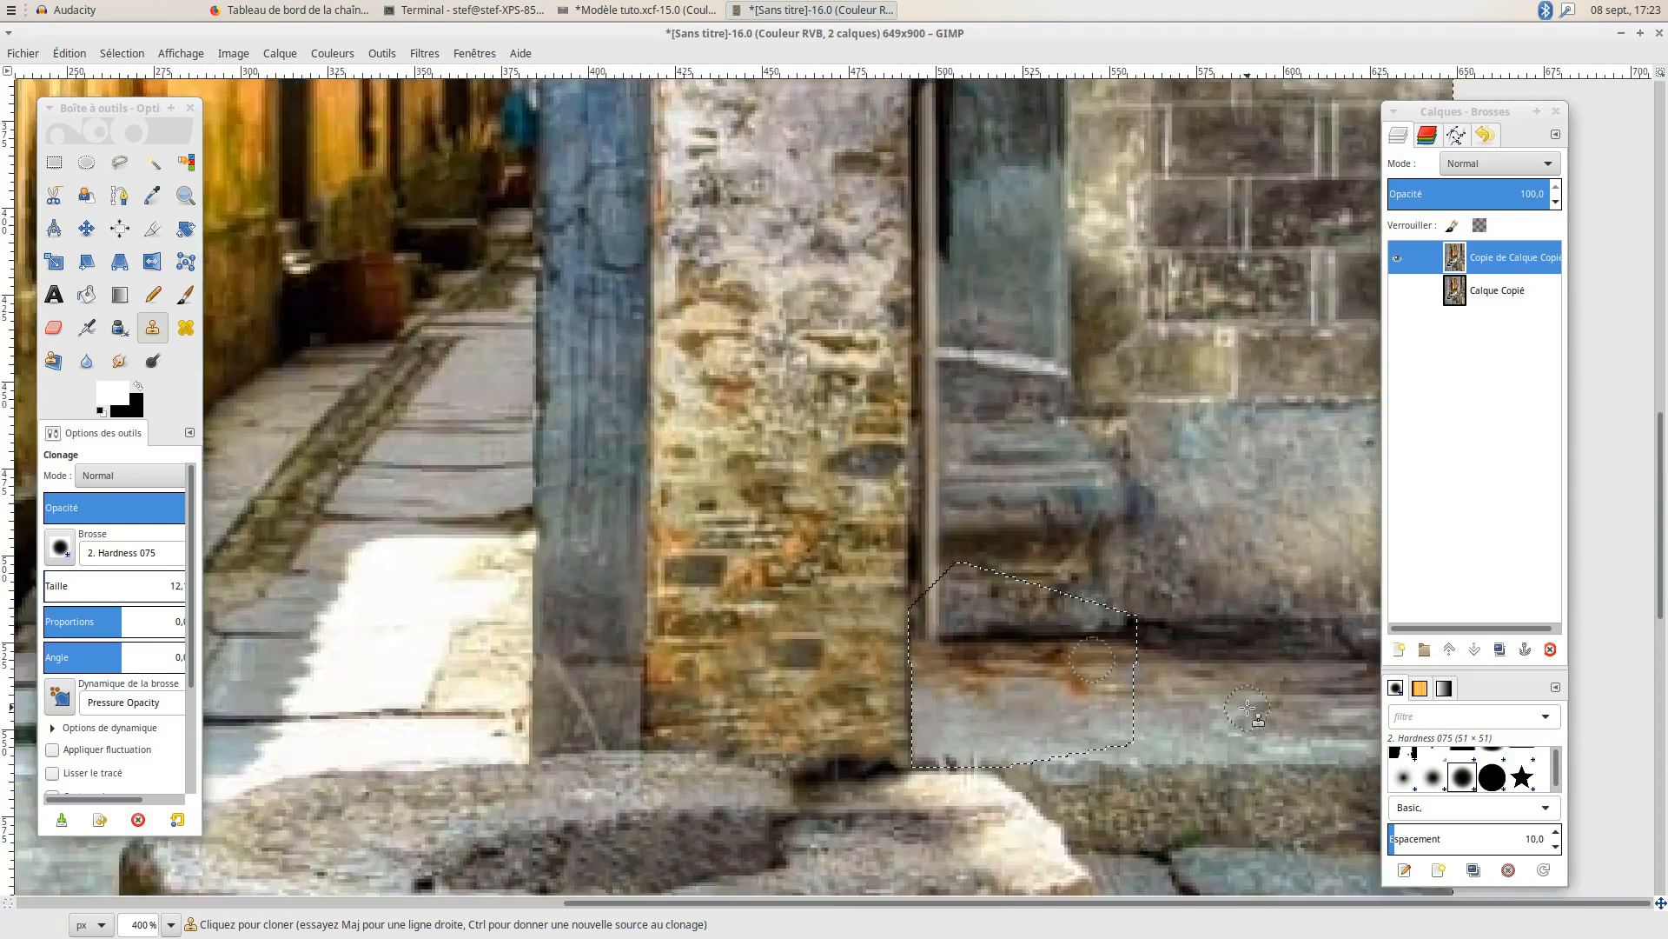
{"action": "scroll", "coordinate": [1249, 704], "scroll_direction": "down", "scroll_amount": 1, "text": "ctrl"}
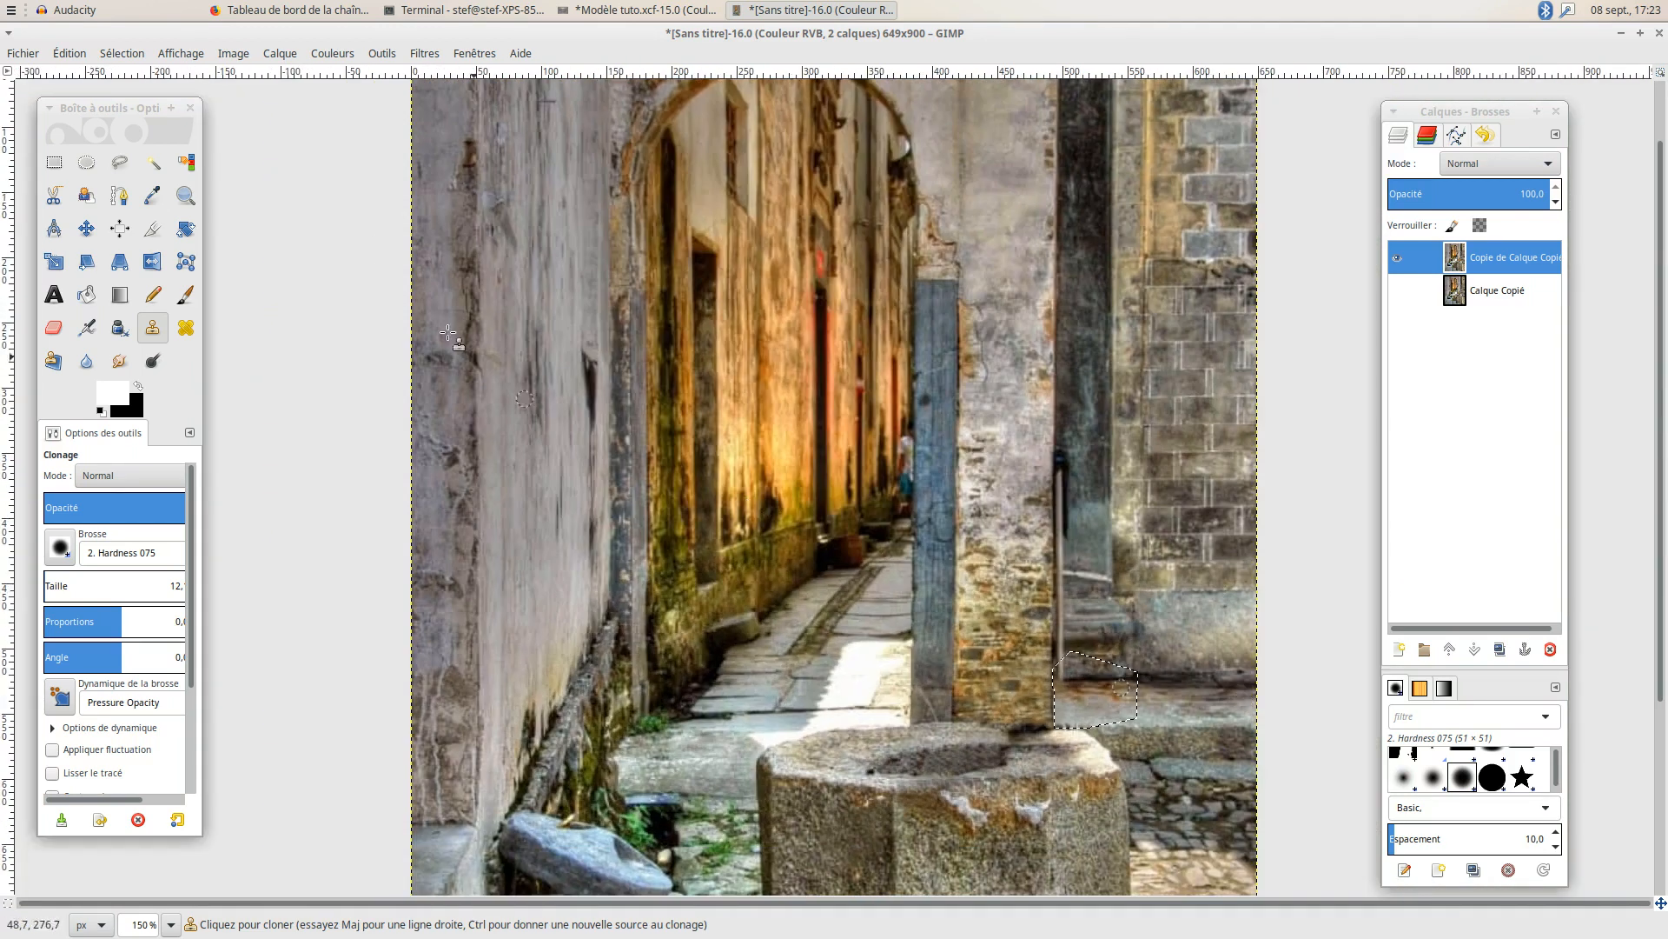
{"action": "left_click", "coordinate": [121, 53]}
{"action": "left_click", "coordinate": [152, 122]}
Clone rim stone and pillar brick over the dark shadow where the pillar's base meets the stone block.
{"action": "scroll", "coordinate": [1327, 730], "scroll_direction": "down", "scroll_amount": 3}
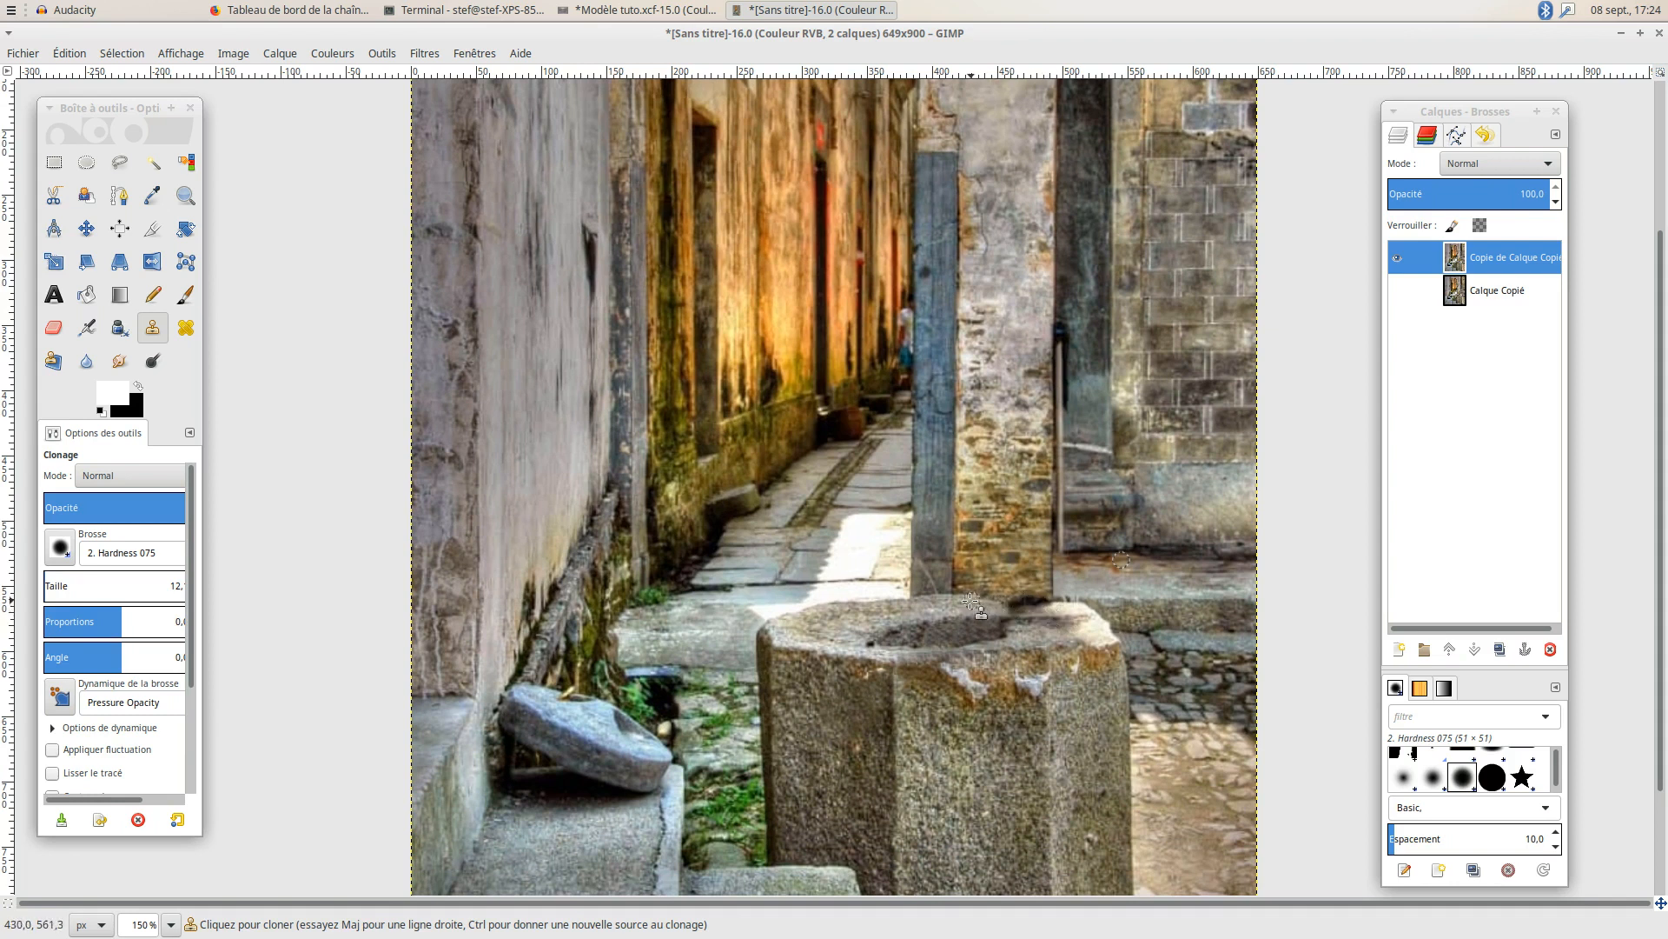
{"action": "scroll", "coordinate": [1113, 639], "scroll_direction": "up", "scroll_amount": 4}
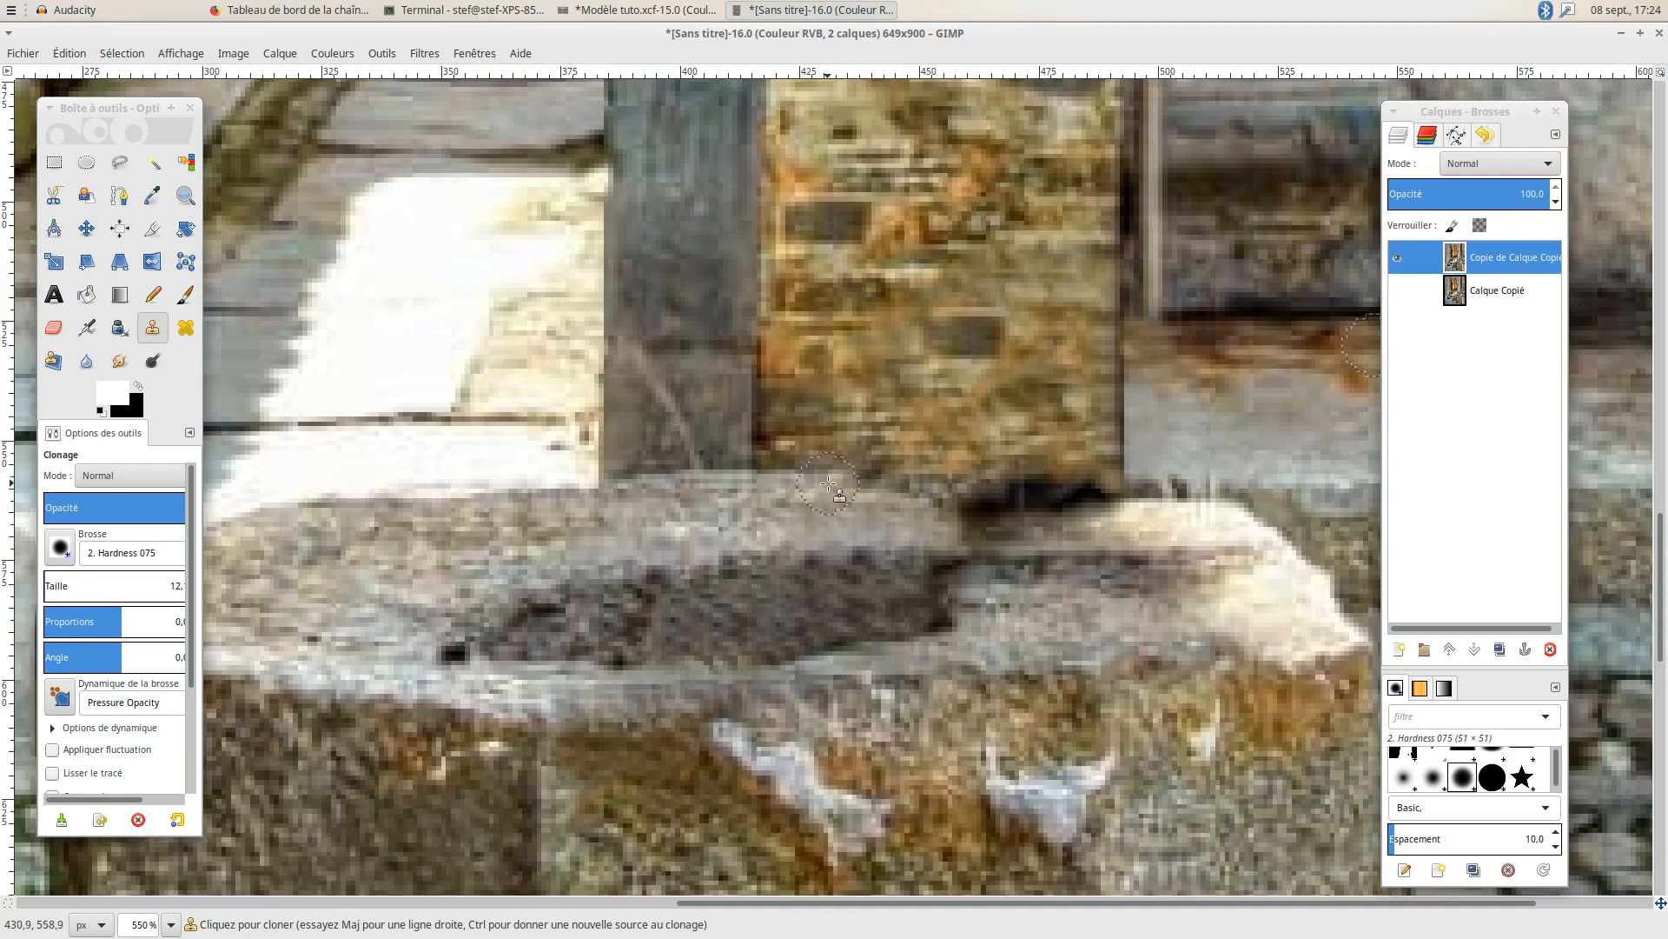
{"action": "key", "text": "ctrl"}
{"action": "left_click", "coordinate": [850, 512], "text": "ctrl"}
{"action": "mouse_move", "coordinate": [952, 520]}
{"action": "left_mouse_down"}
{"action": "mouse_move", "coordinate": [1049, 525]}
{"action": "mouse_move", "coordinate": [1077, 573]}
{"action": "mouse_move", "coordinate": [1089, 536]}
{"action": "mouse_move", "coordinate": [974, 520]}
{"action": "mouse_move", "coordinate": [975, 502]}
{"action": "mouse_move", "coordinate": [1078, 516]}
{"action": "mouse_move", "coordinate": [1060, 433]}
{"action": "mouse_move", "coordinate": [1091, 481]}
{"action": "mouse_move", "coordinate": [1015, 478]}
{"action": "mouse_move", "coordinate": [989, 496]}
{"action": "mouse_move", "coordinate": [1022, 474]}
{"action": "mouse_move", "coordinate": [1090, 478]}
{"action": "left_mouse_up"}
{"action": "left_click", "coordinate": [1088, 536], "text": "ctrl"}
{"action": "left_click", "coordinate": [1065, 441], "text": "ctrl"}
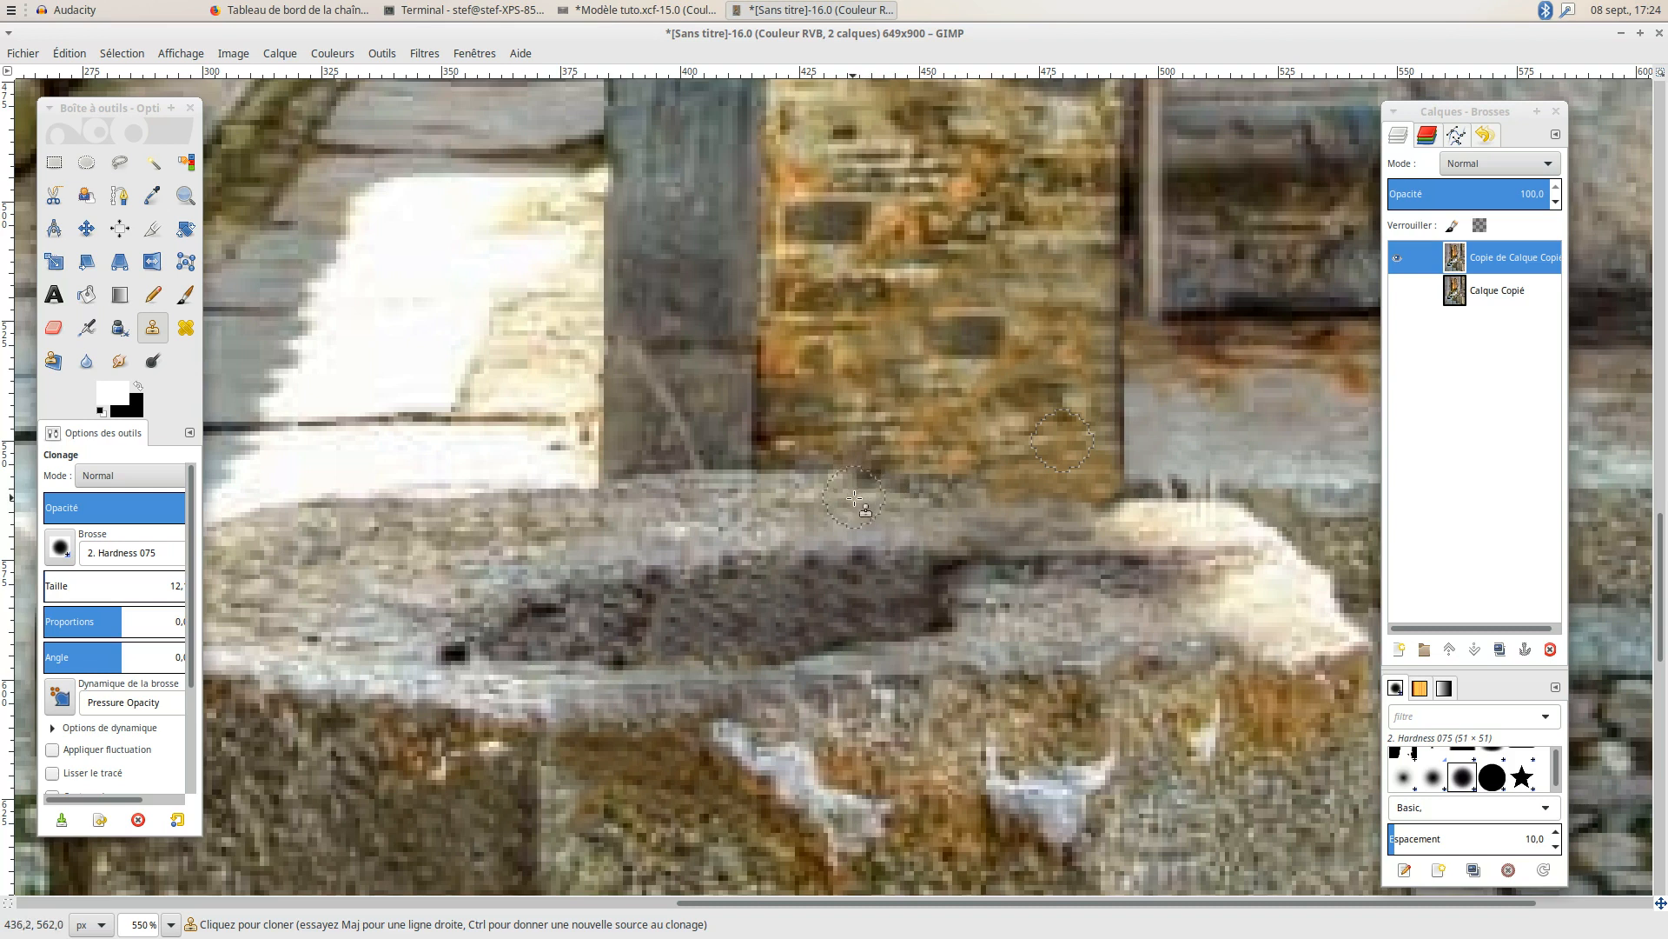
Lower the clone opacity and clone pale rim stone over the dark patch on the block's back rim, below the pillar's right corner.
{"action": "left_click", "coordinate": [804, 469], "text": "ctrl"}
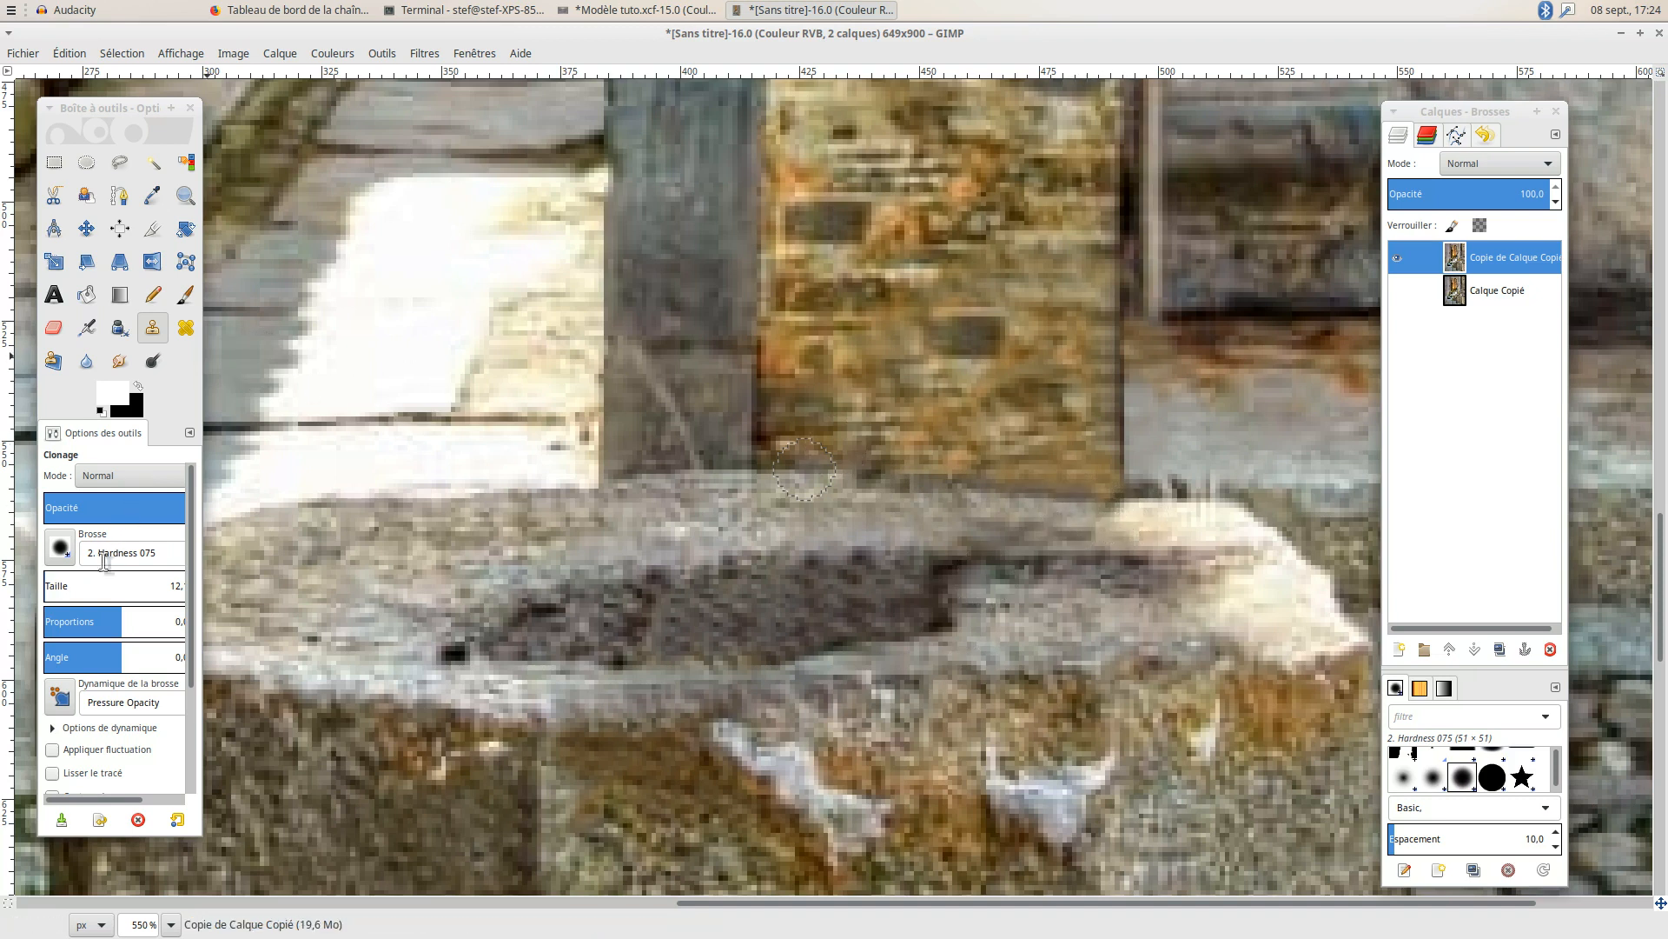
{"action": "left_click", "coordinate": [114, 508]}
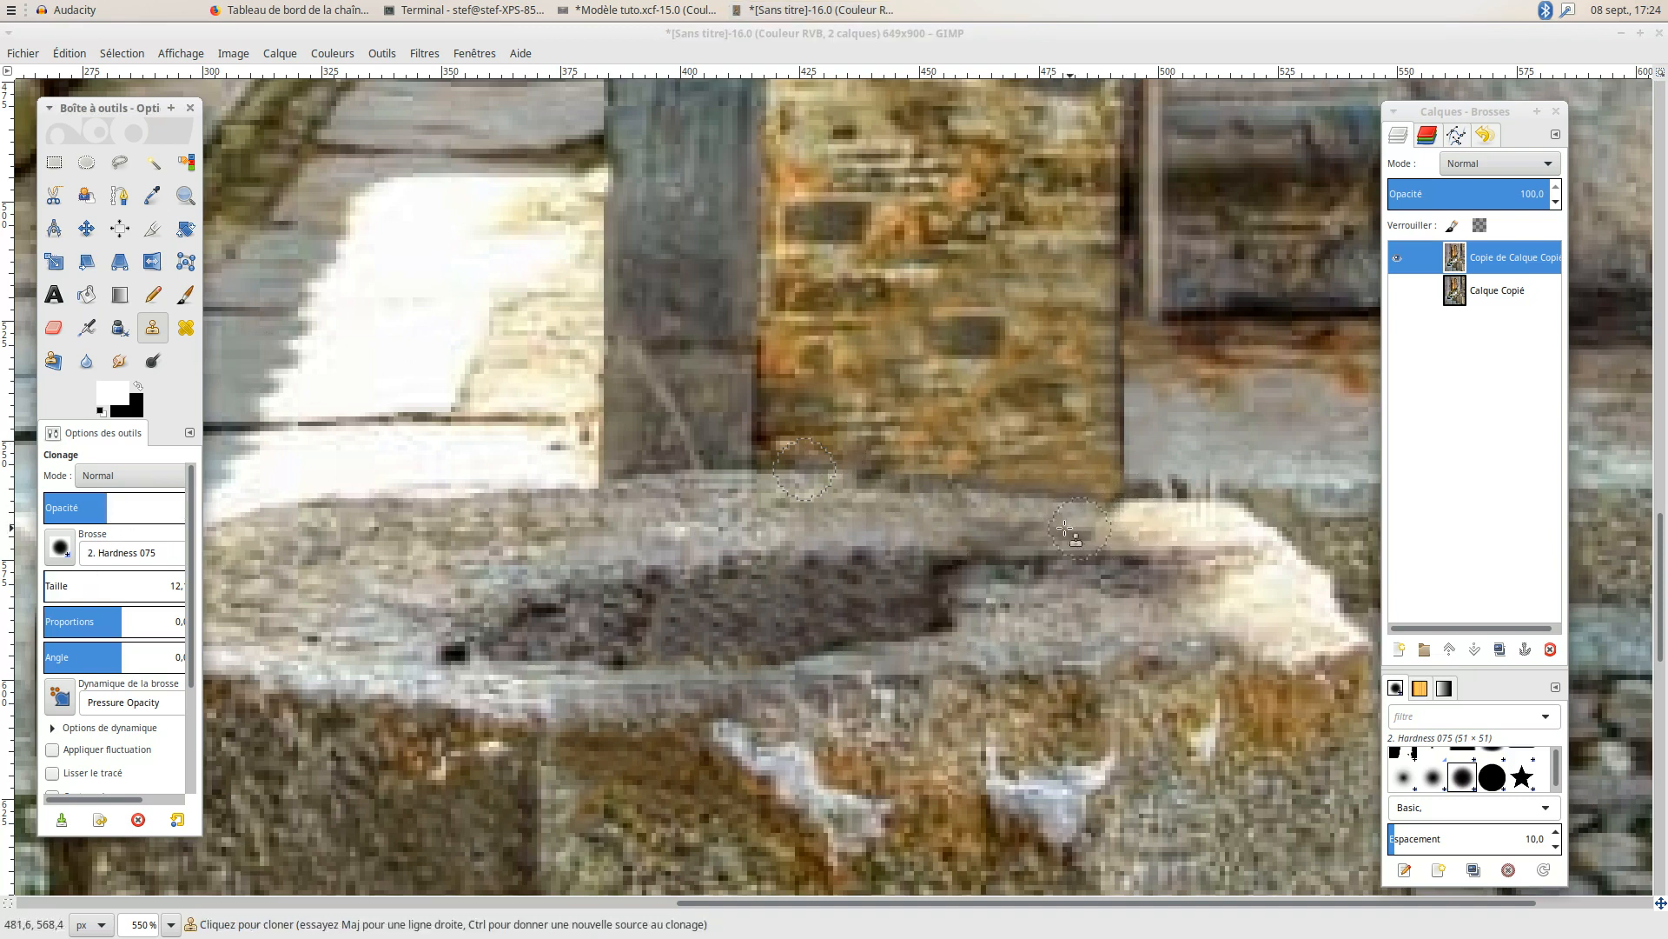
{"action": "left_click", "coordinate": [91, 506]}
{"action": "left_click", "coordinate": [107, 506]}
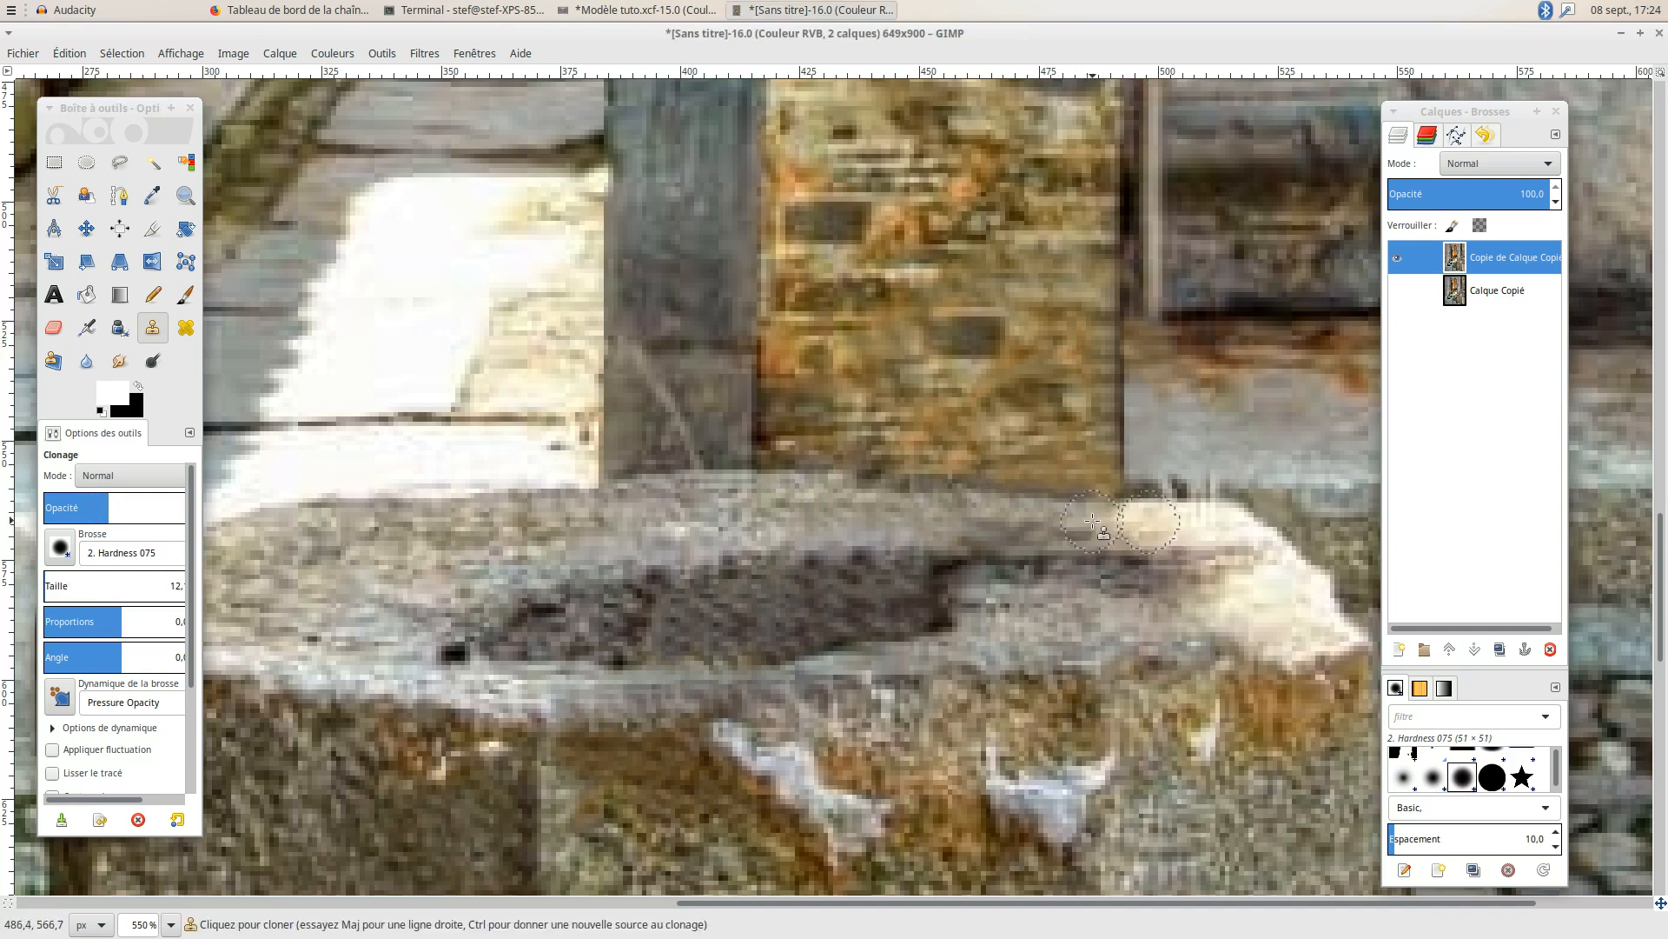
{"action": "left_click_drag", "start_coordinate": [1083, 519], "coordinate": [1071, 519]}
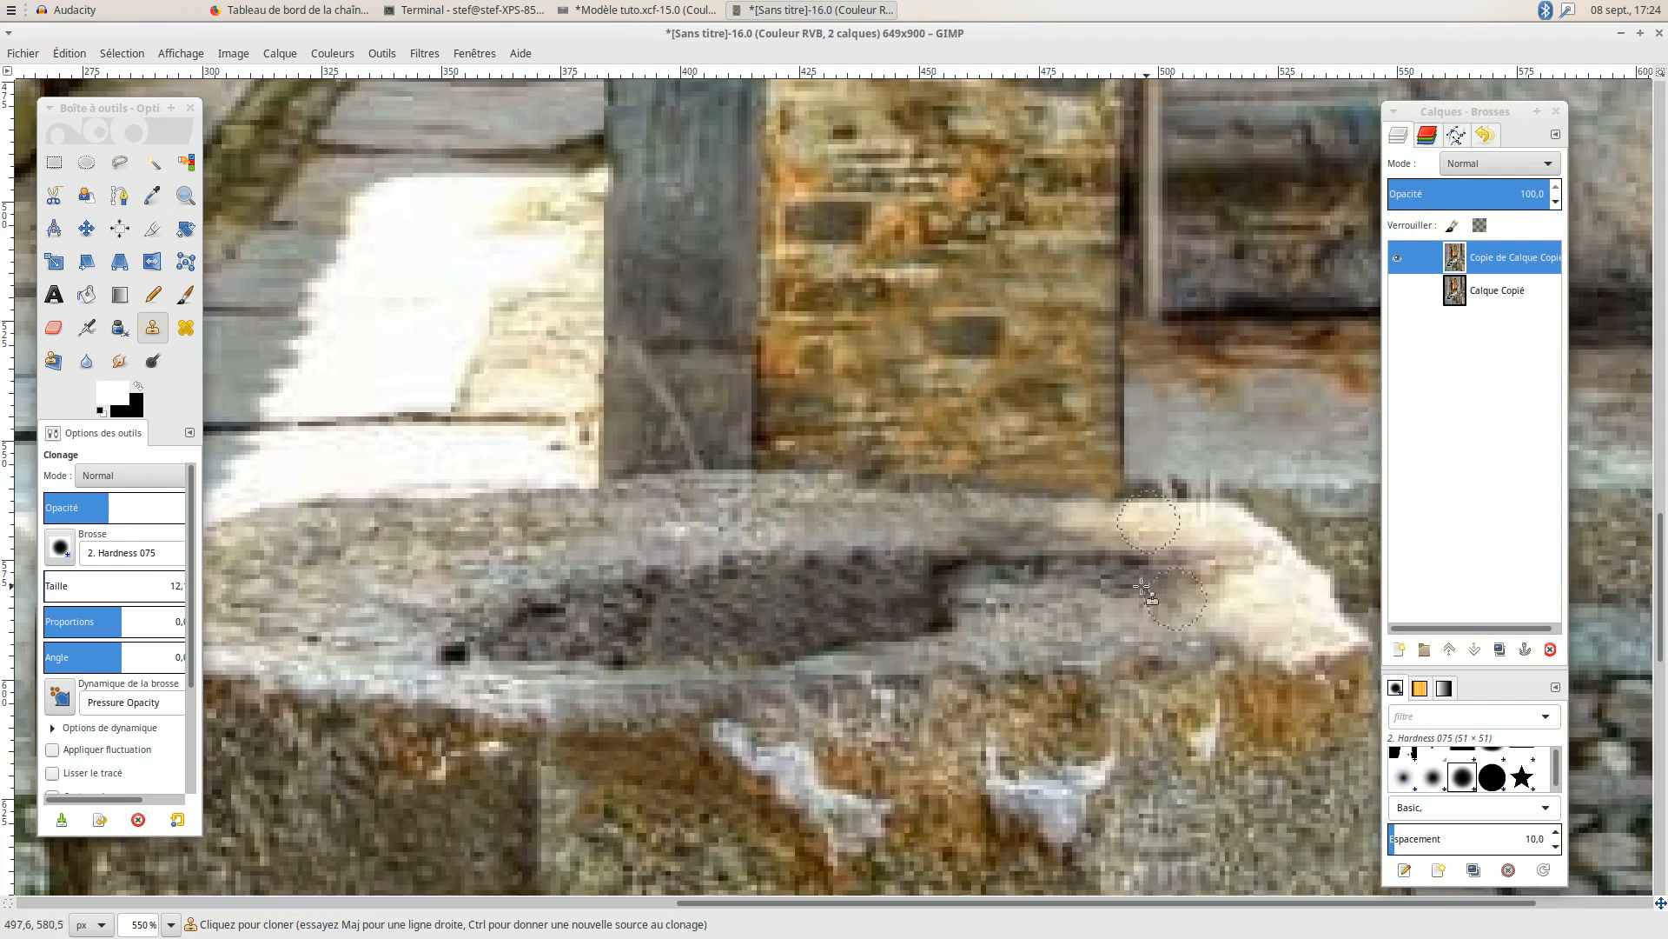
{"action": "left_click", "coordinate": [919, 517], "text": "ctrl"}
{"action": "scroll", "coordinate": [1071, 538], "scroll_direction": "down", "scroll_amount": 2}
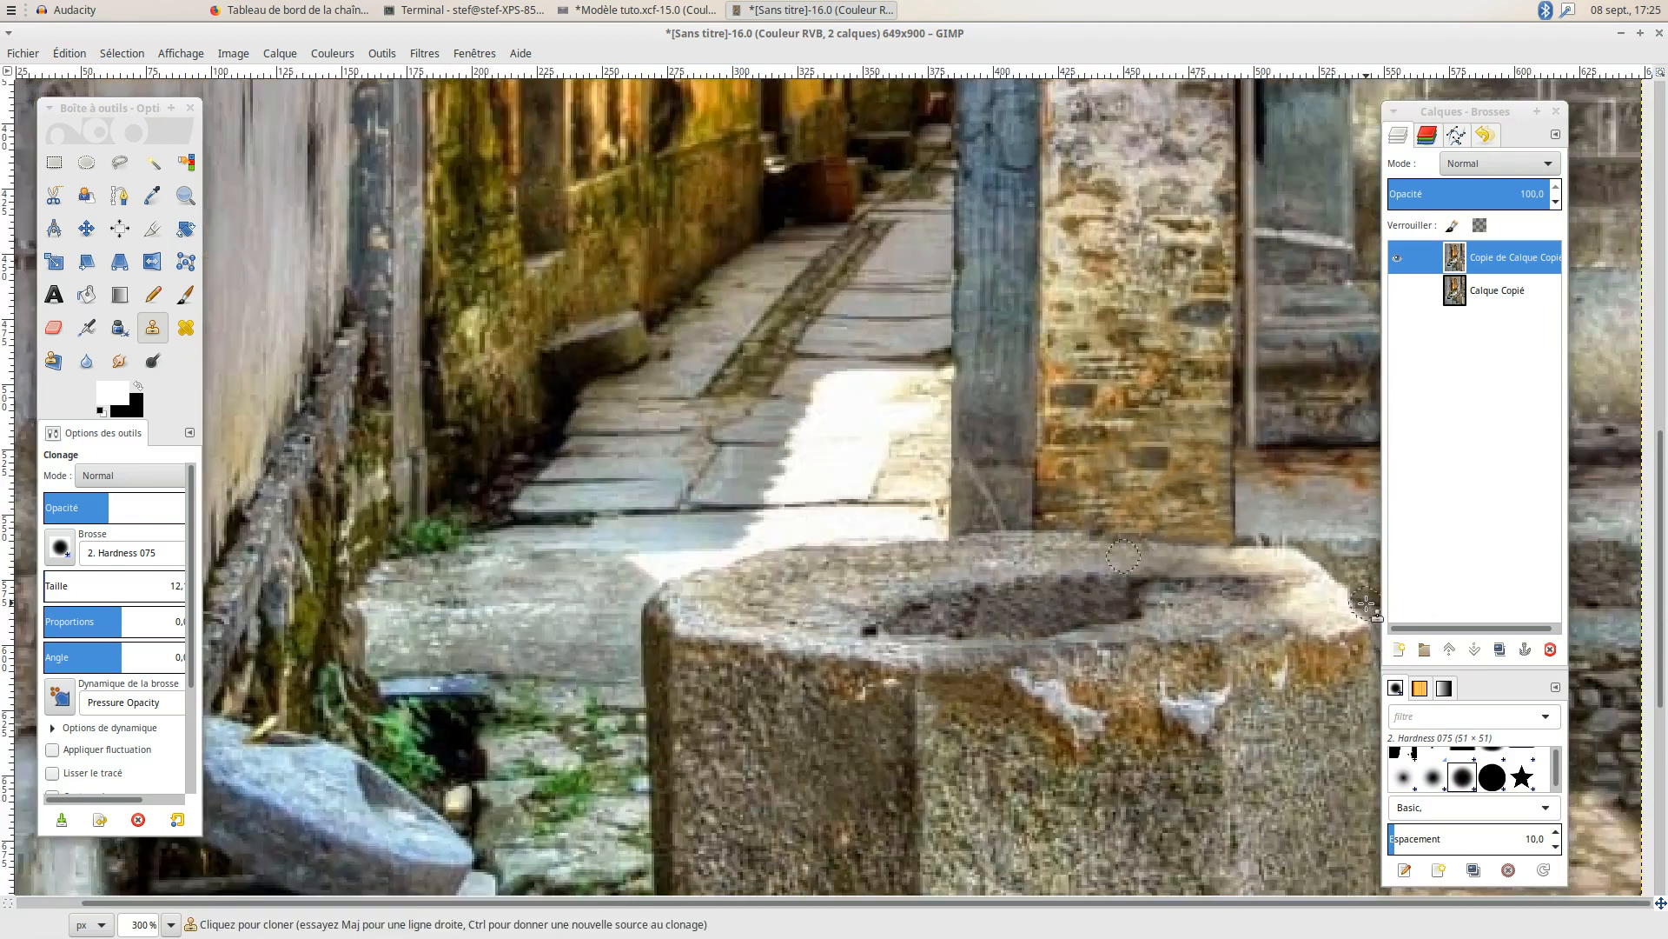
{"action": "scroll", "coordinate": [1366, 602], "scroll_direction": "down", "scroll_amount": 3}
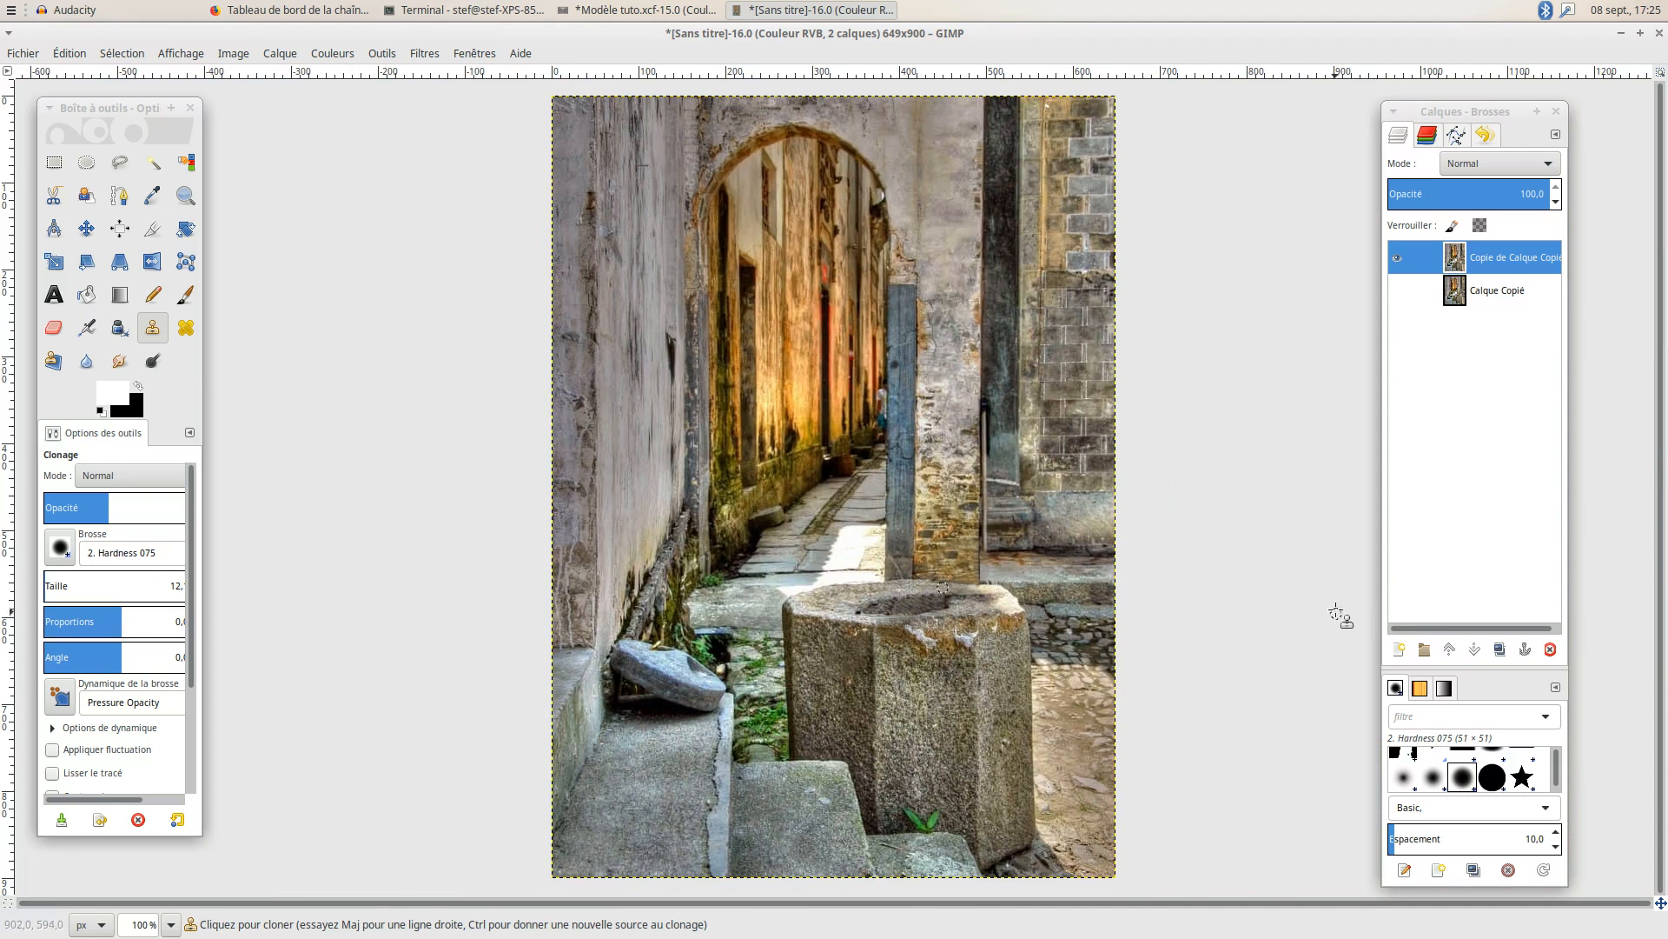
{"action": "left_click", "coordinate": [121, 53]}
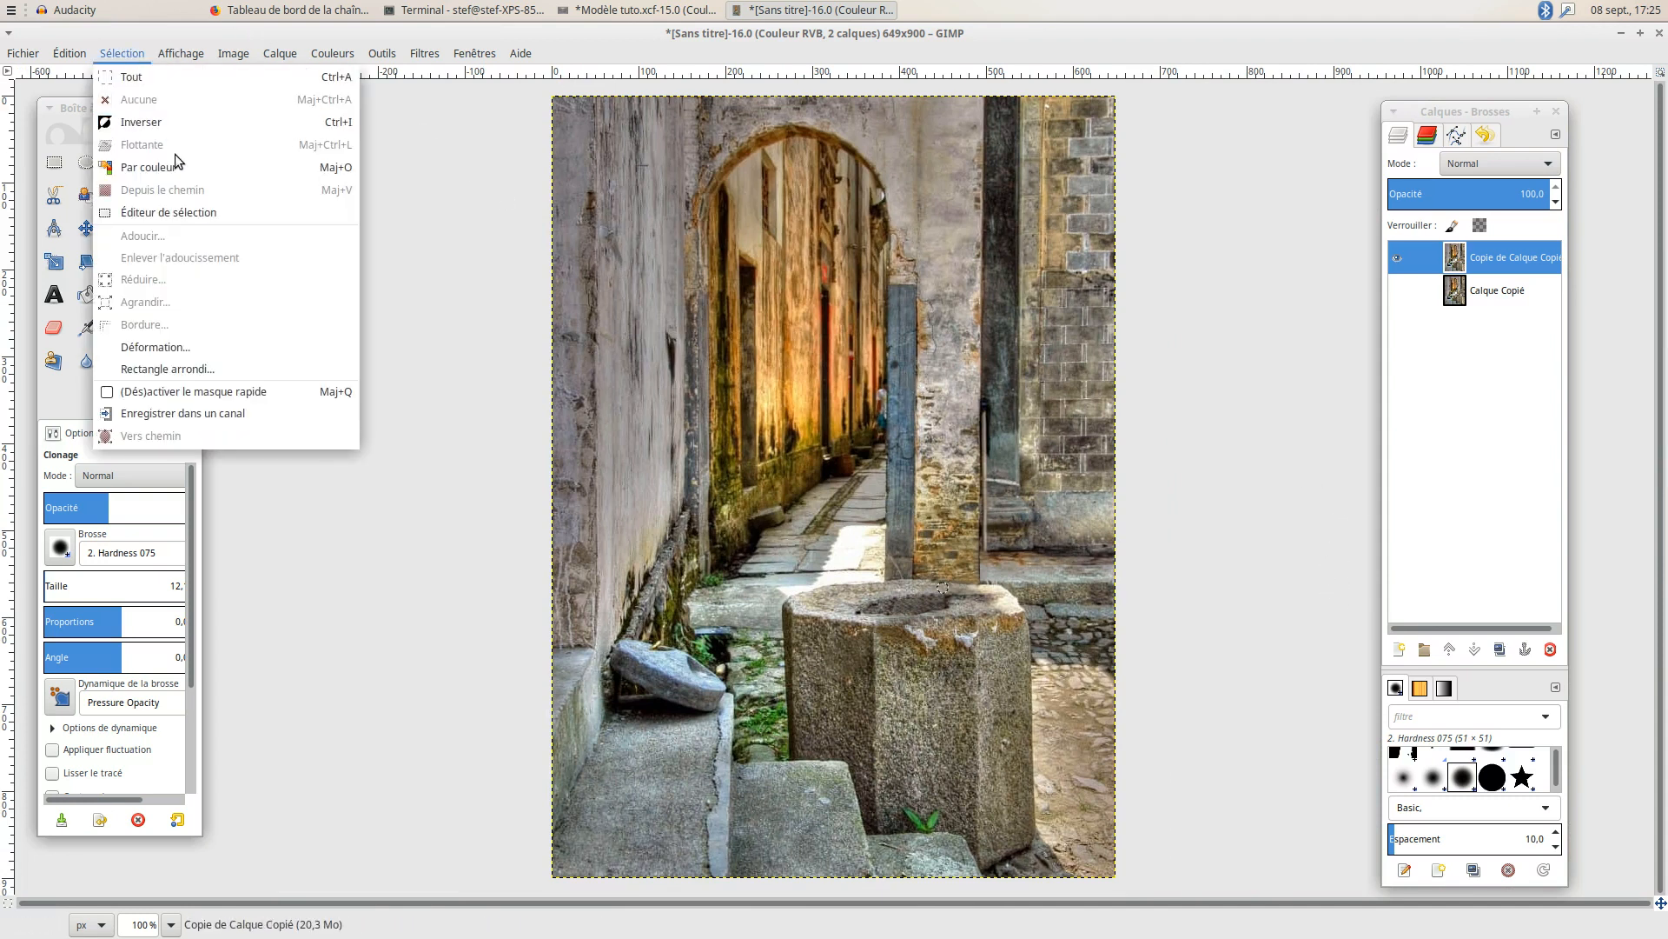
{"action": "left_click", "coordinate": [51, 164]}
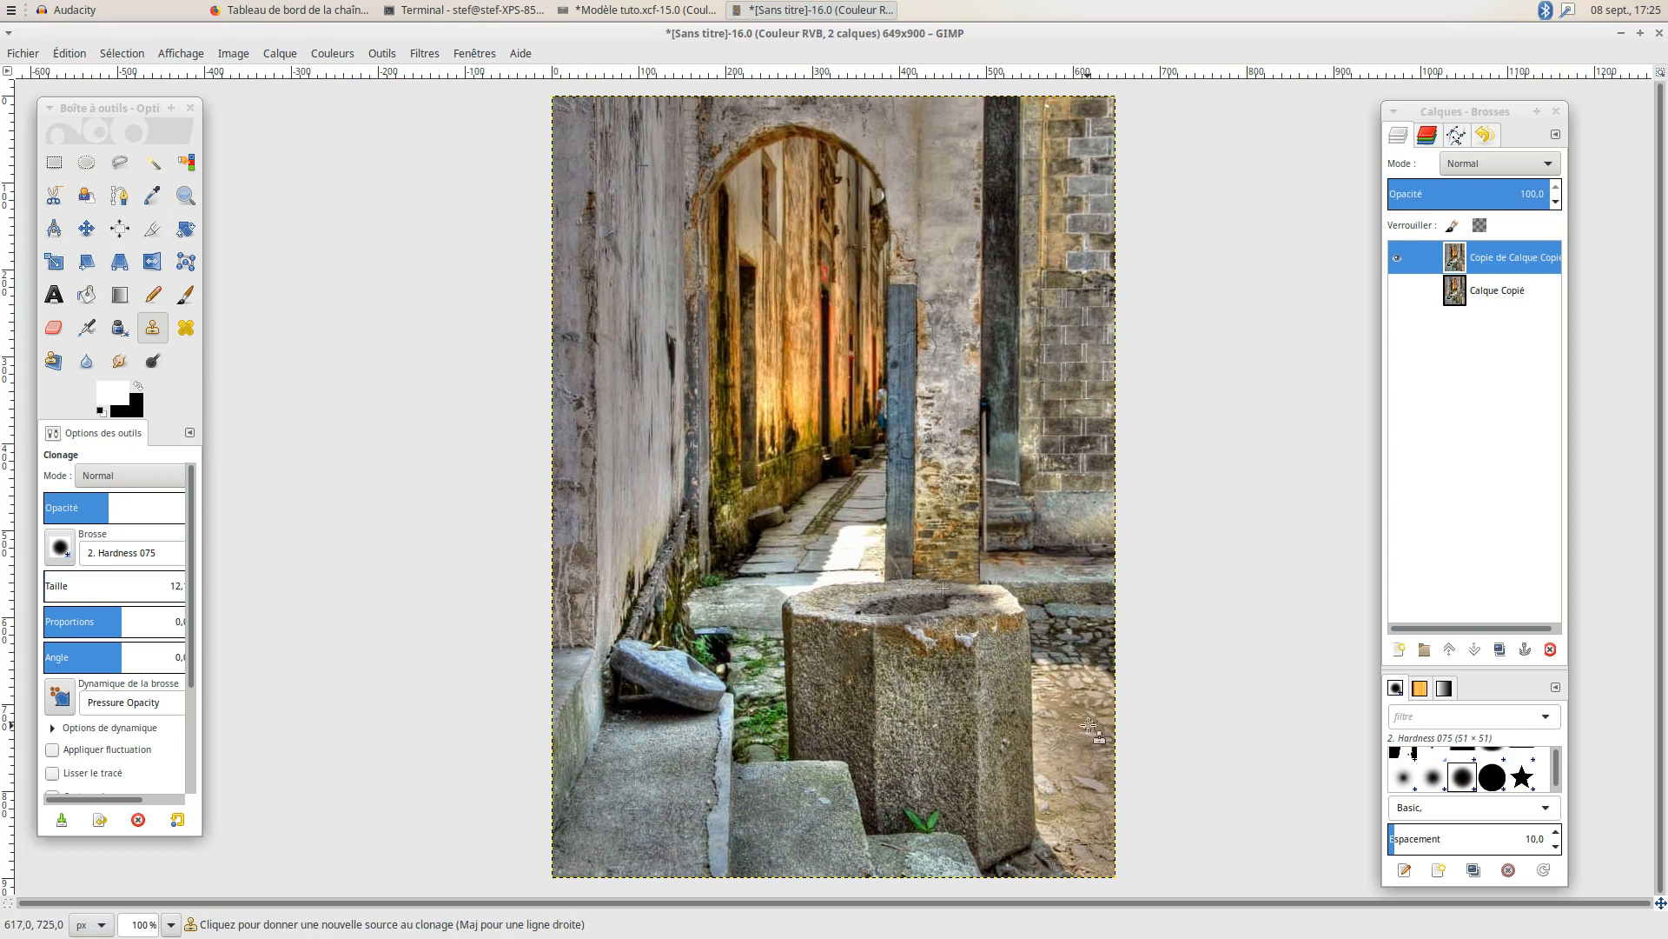
{"action": "left_click", "coordinate": [61, 172]}
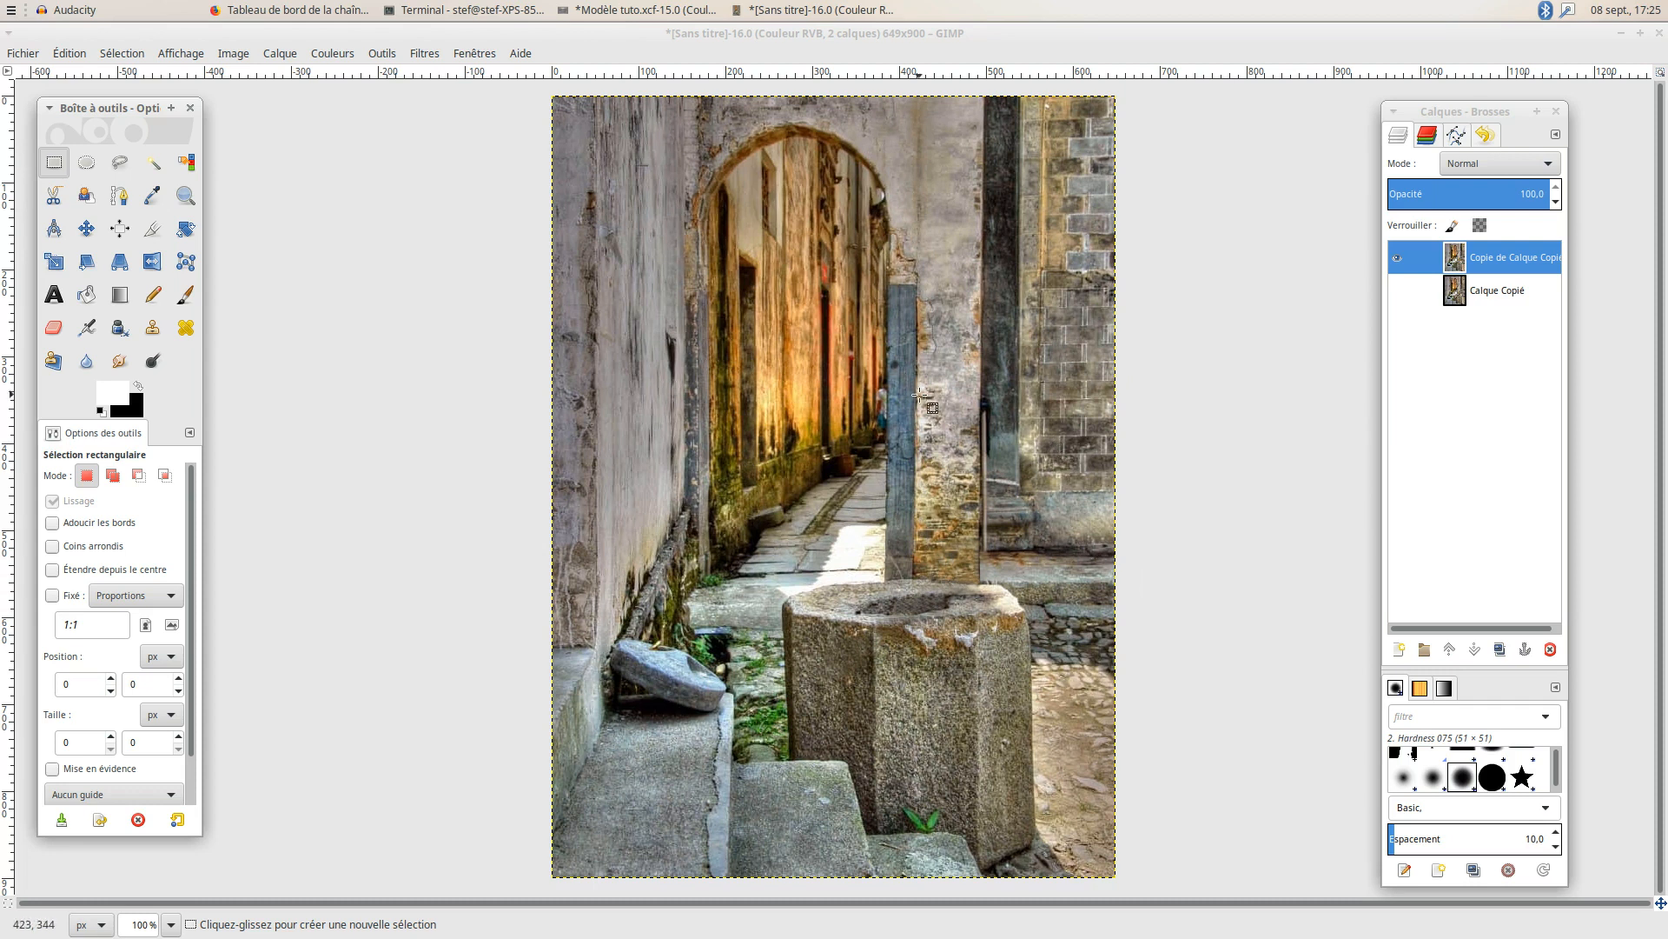
Return to the Clone tool and raise its opacity back to full.
{"action": "left_click", "coordinate": [152, 332]}
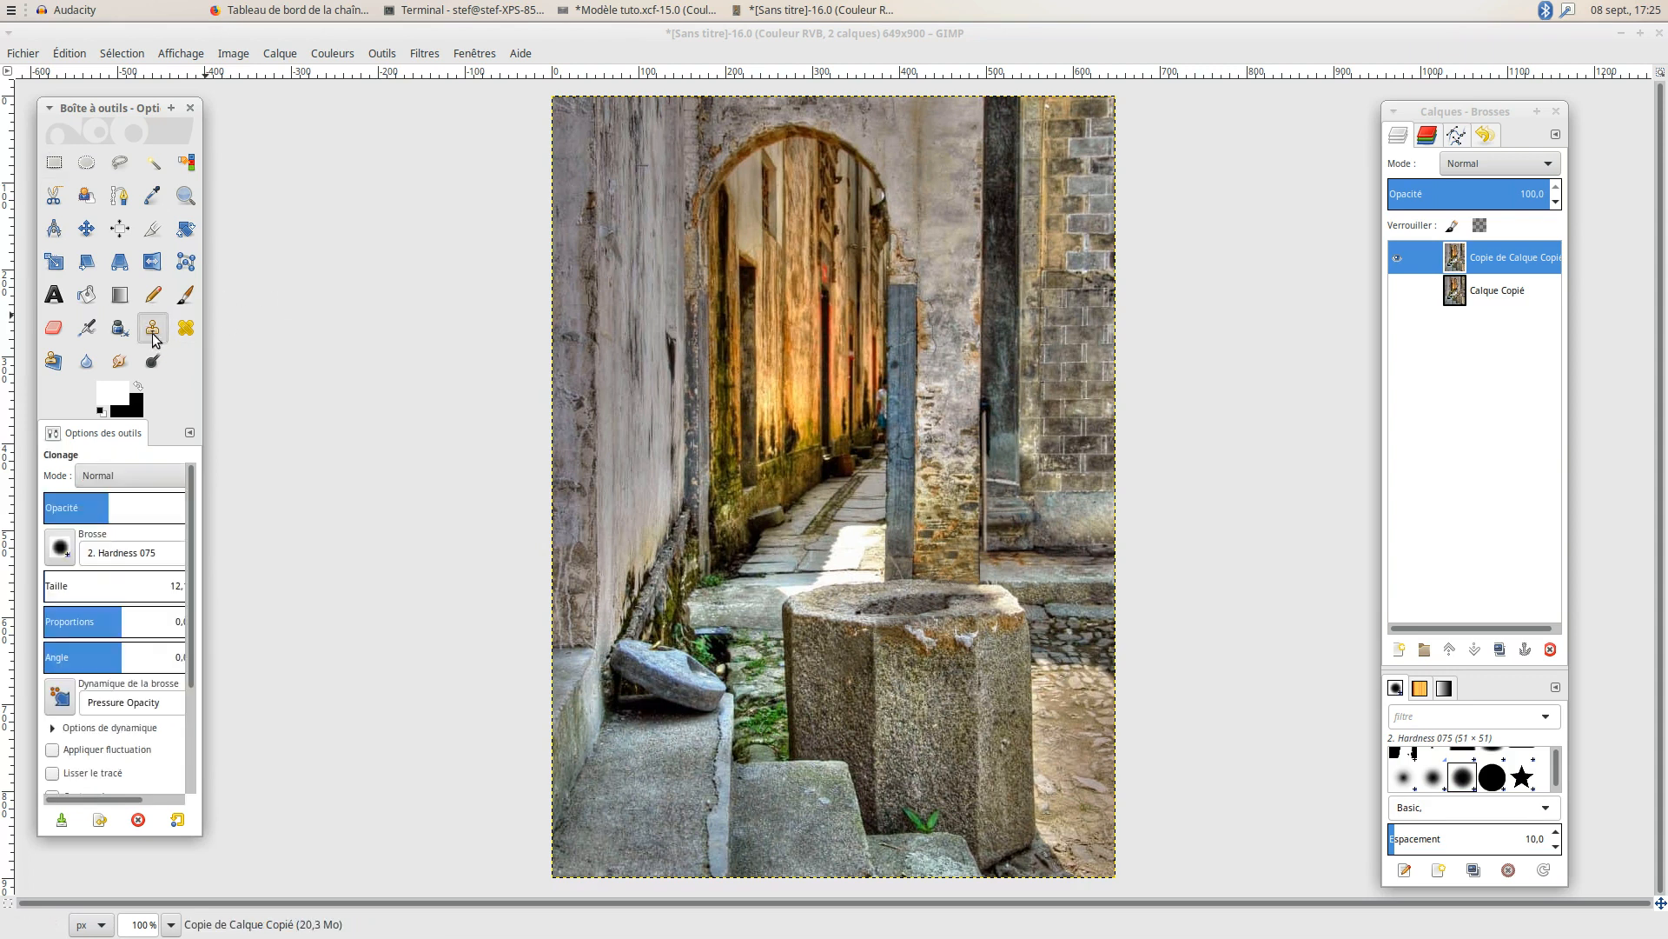
{"action": "left_click_drag", "start_coordinate": [108, 509], "coordinate": [205, 504]}
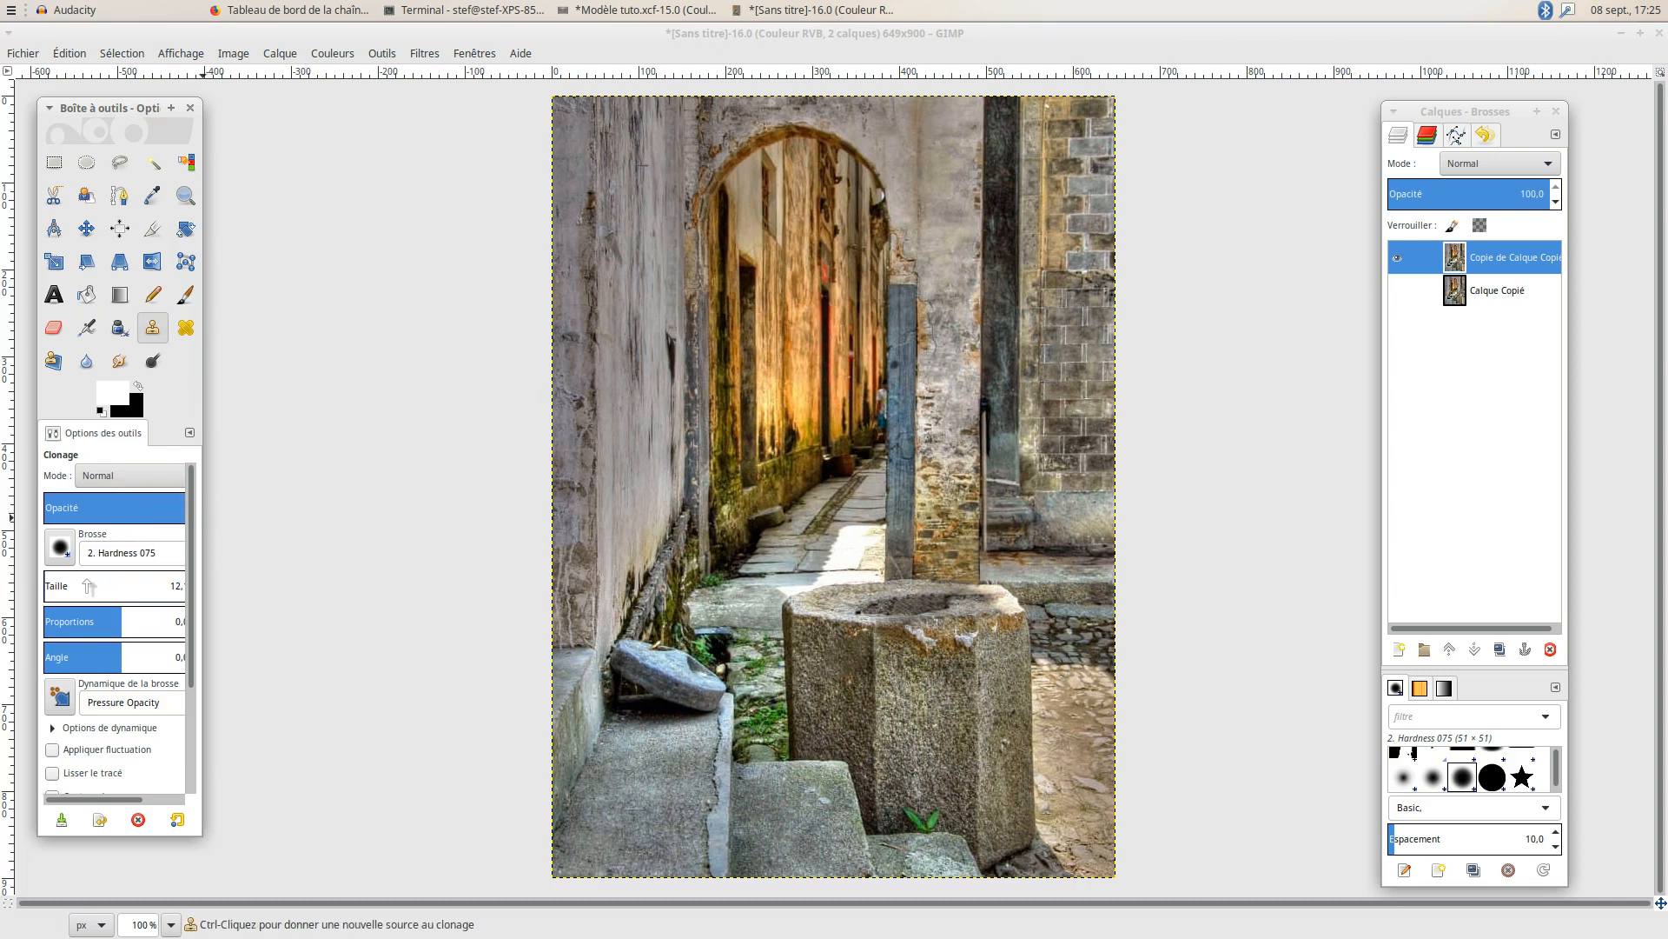